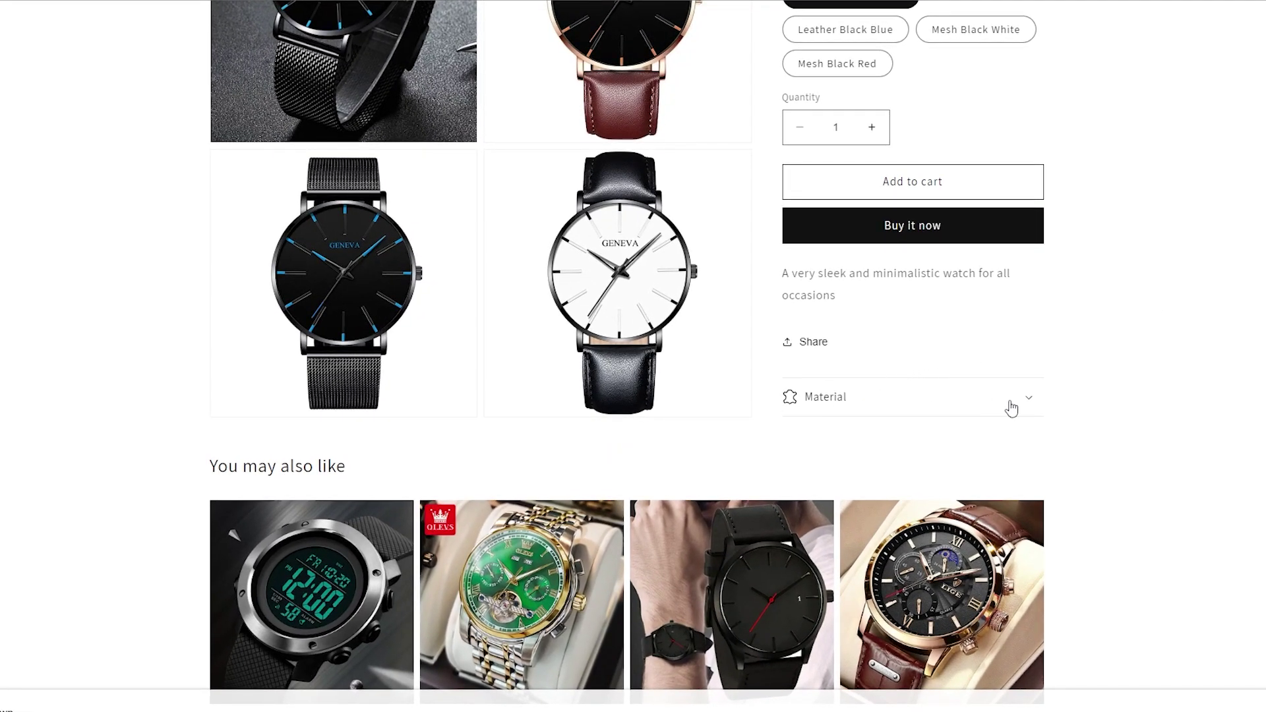
Toggle the storefront Material row, then review the Ultra Thin Stainless Steel Watch product and return to Products.
click(1015, 405)
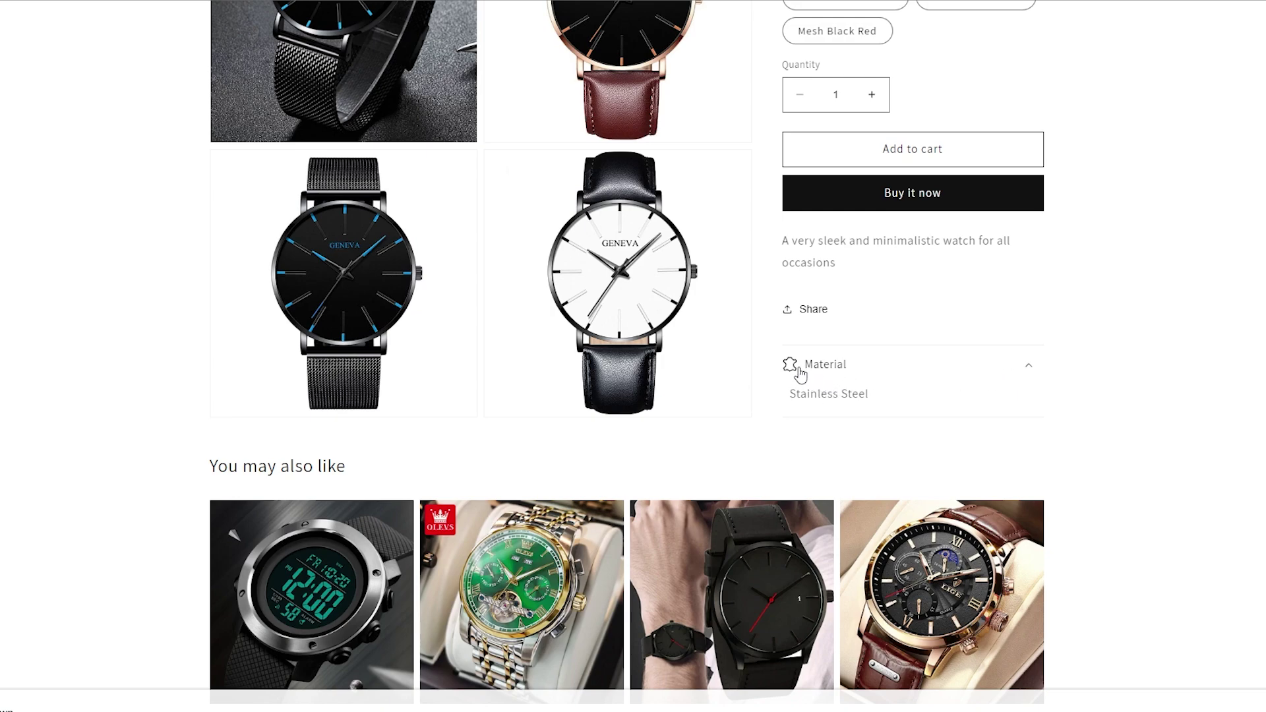
click(1038, 382)
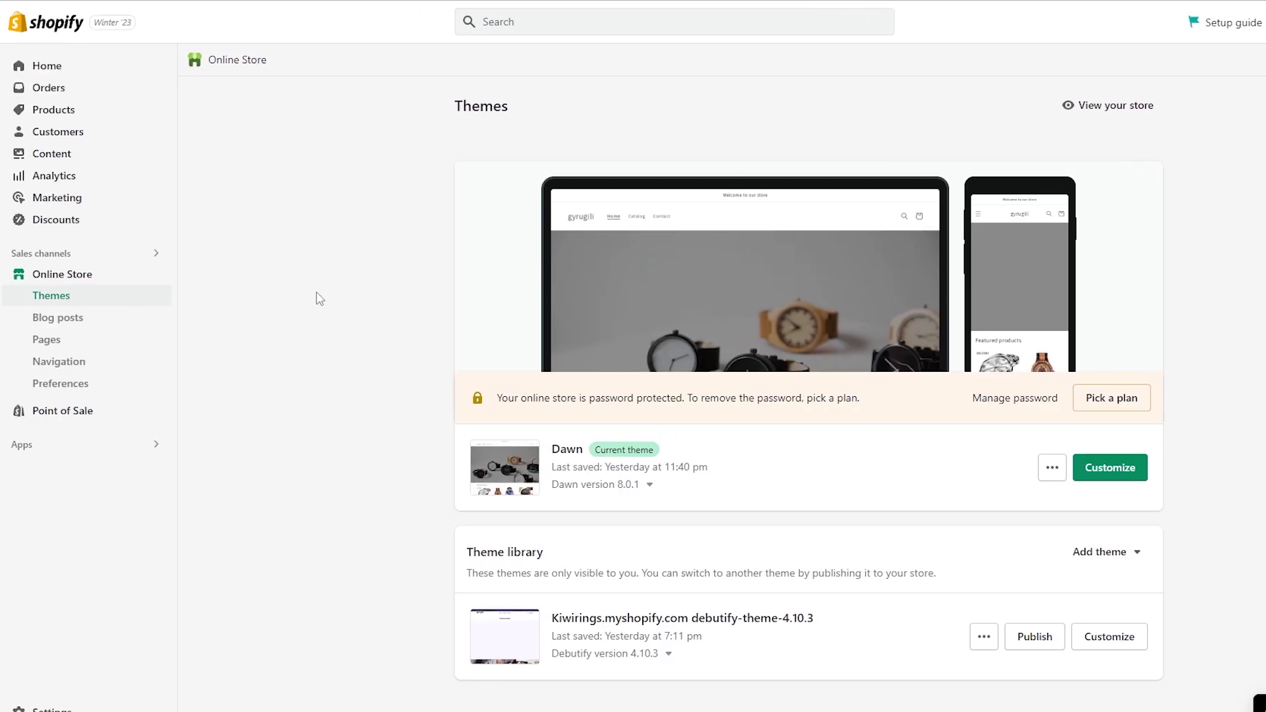
click(52, 119)
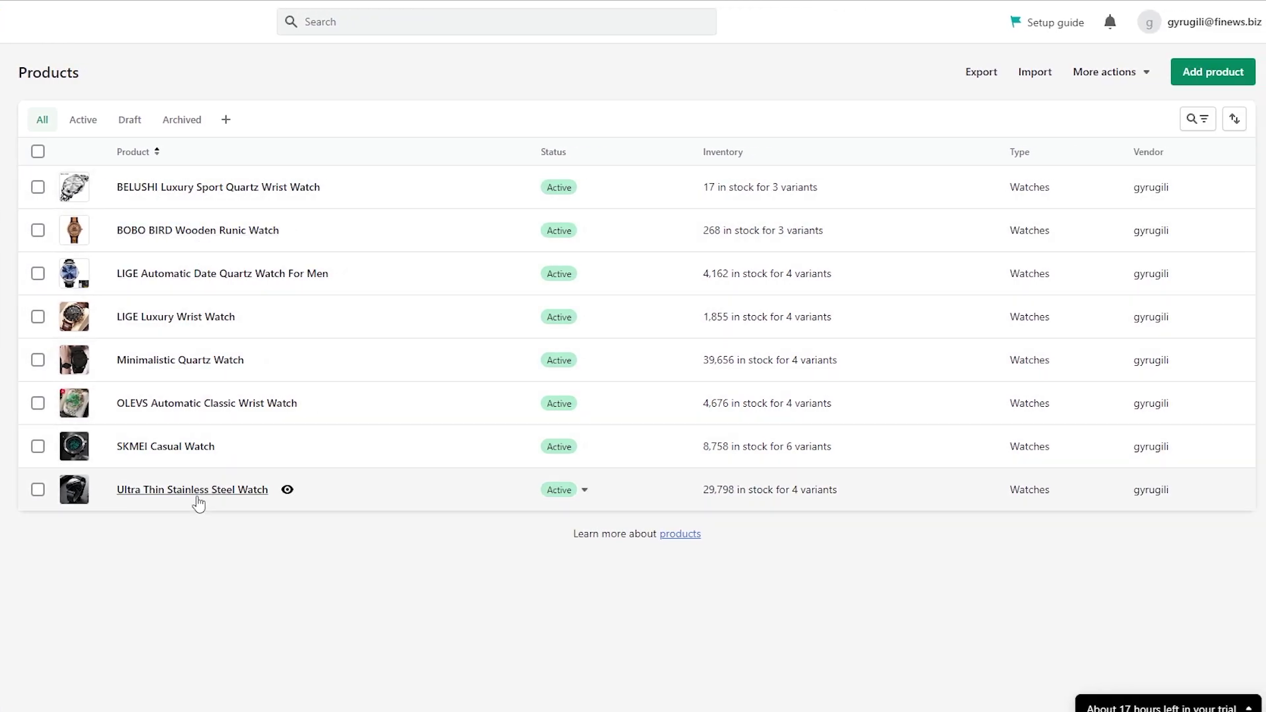
click(205, 501)
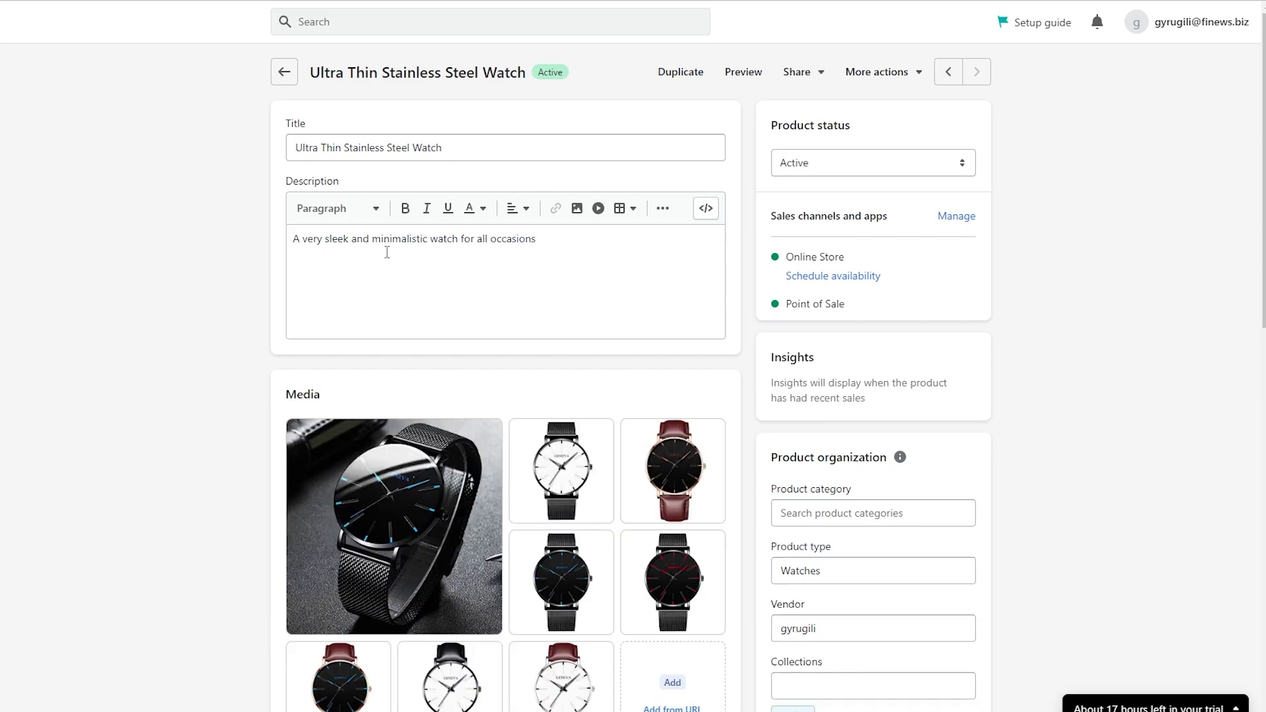
scroll(387, 252, down, 9)
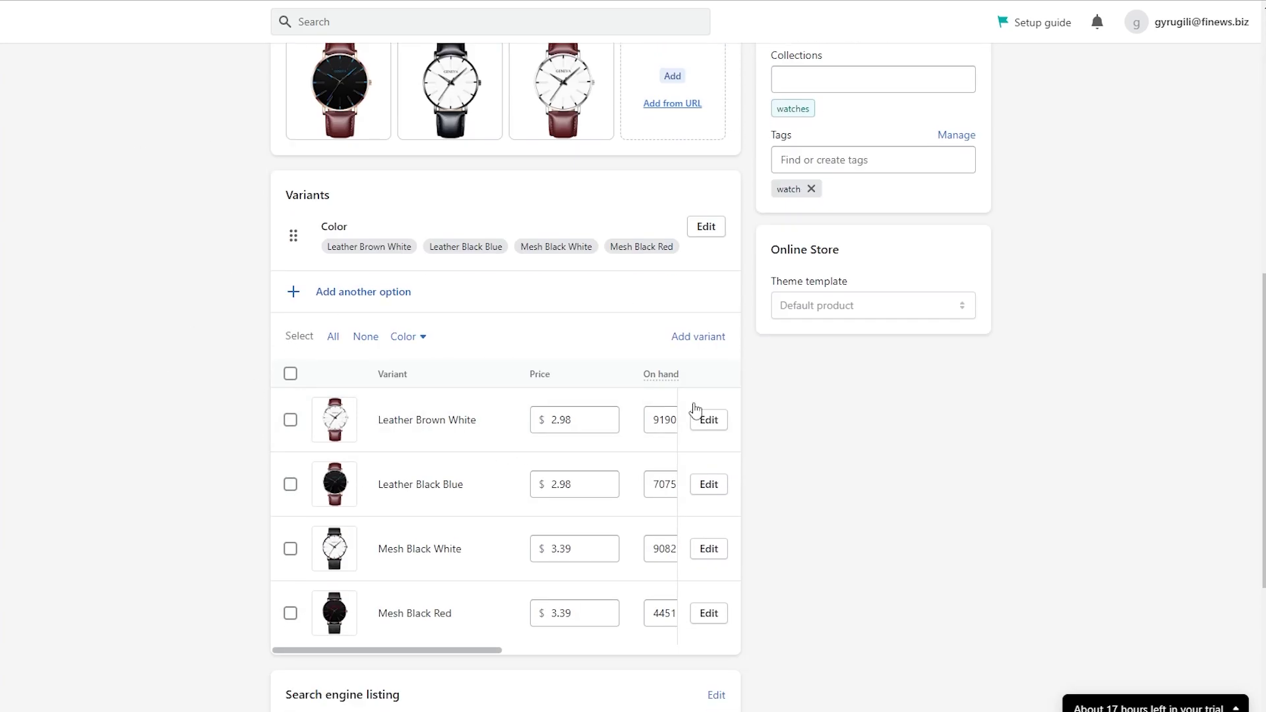
scroll(696, 409, up, 10)
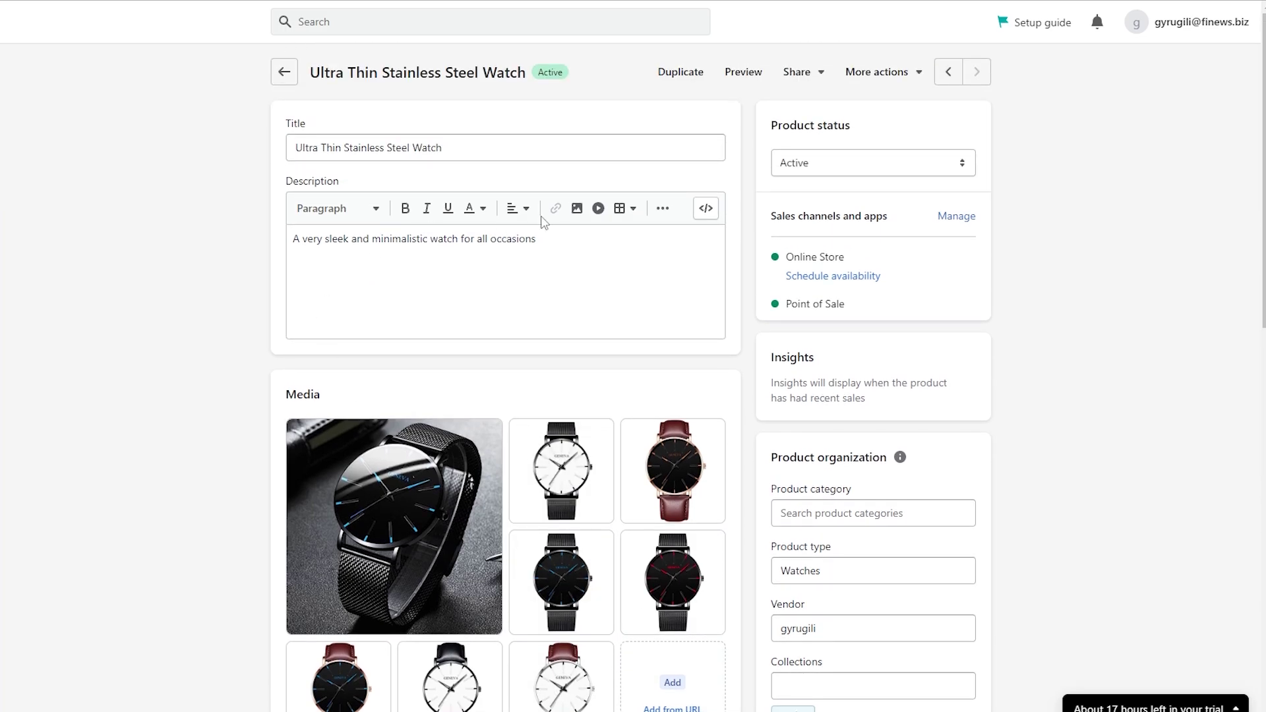
click(284, 73)
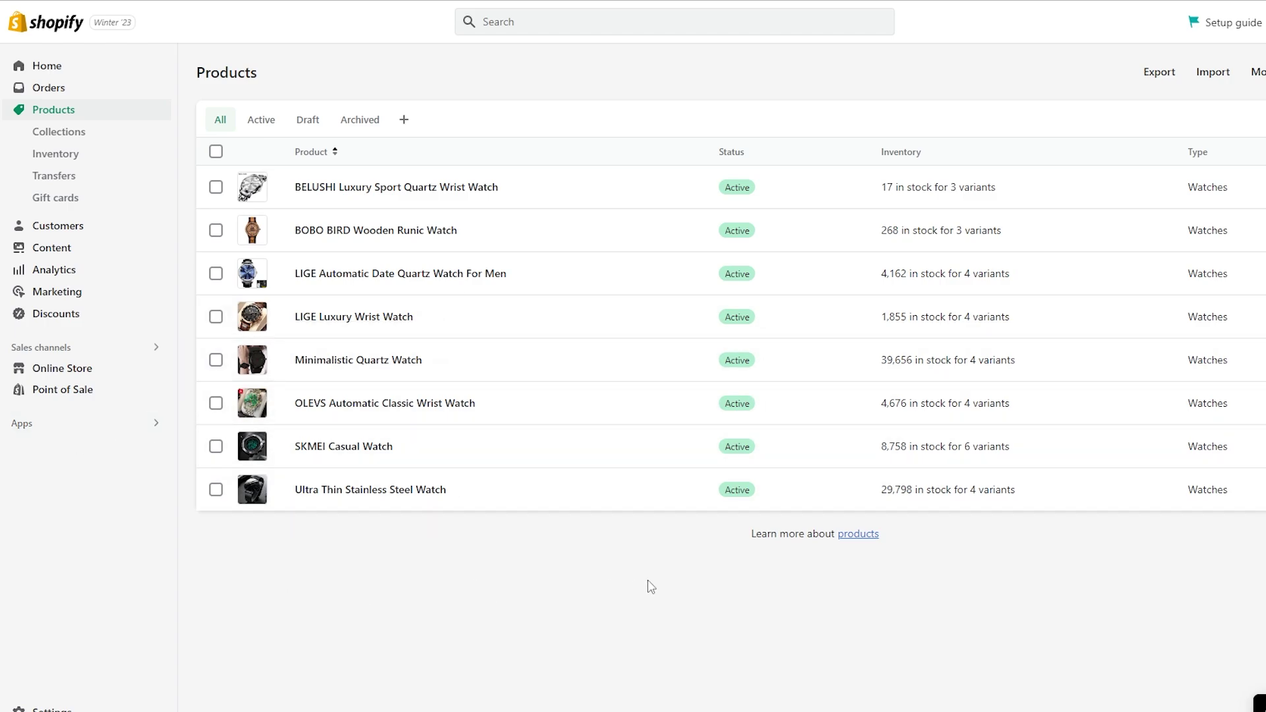
Check the Ultra Thin Stainless Steel Watch's Metafields card, then go to store Settings.
click(559, 478)
scroll(1031, 480, down, 10)
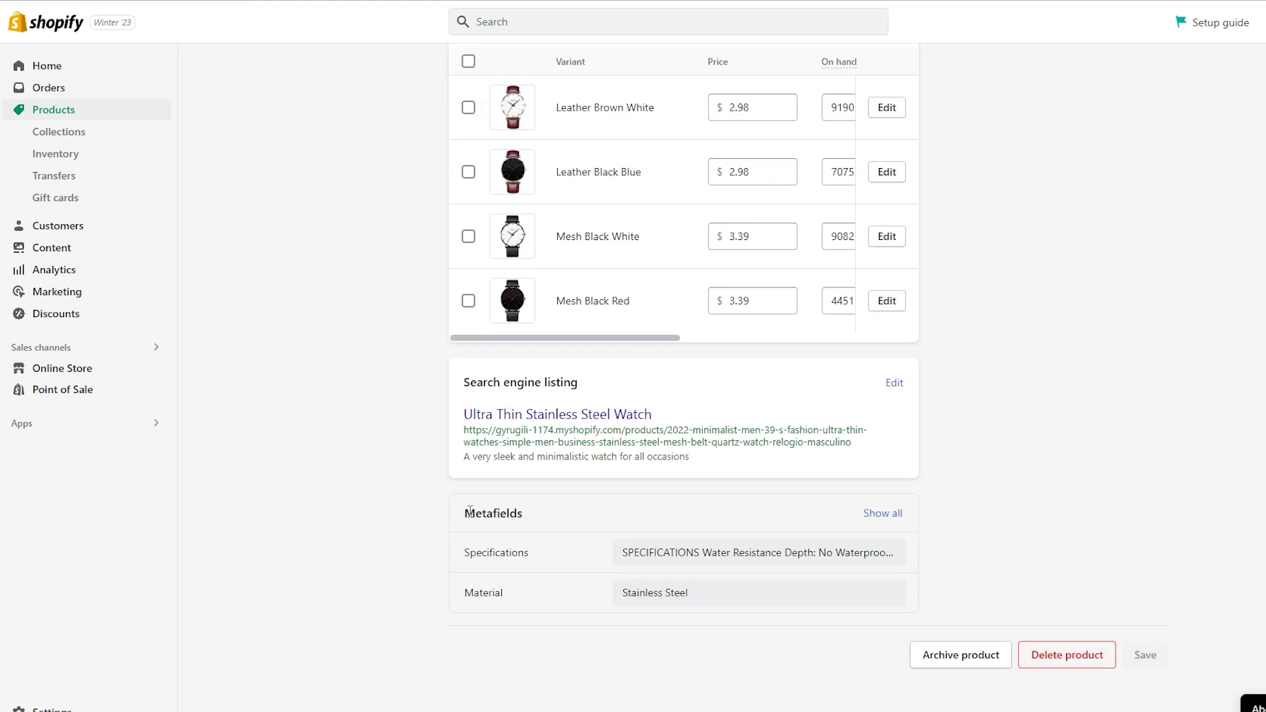
drag(470, 511, 542, 514)
click(1031, 509)
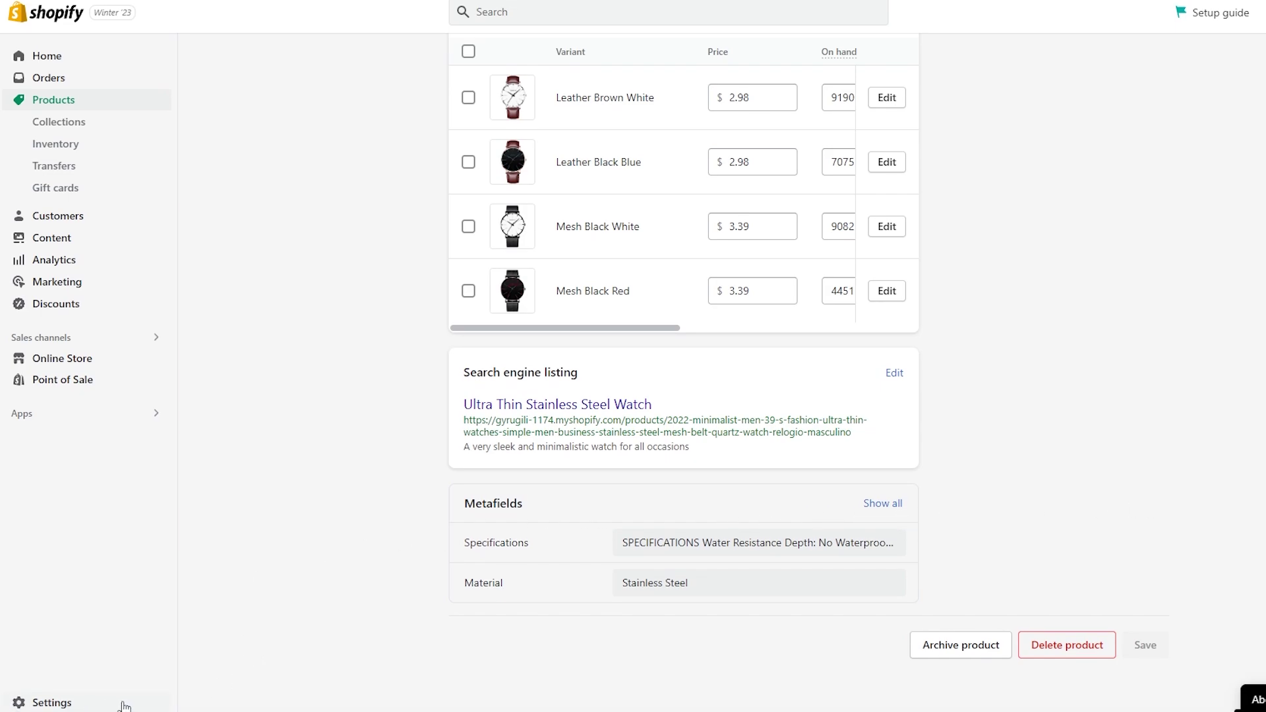
click(69, 704)
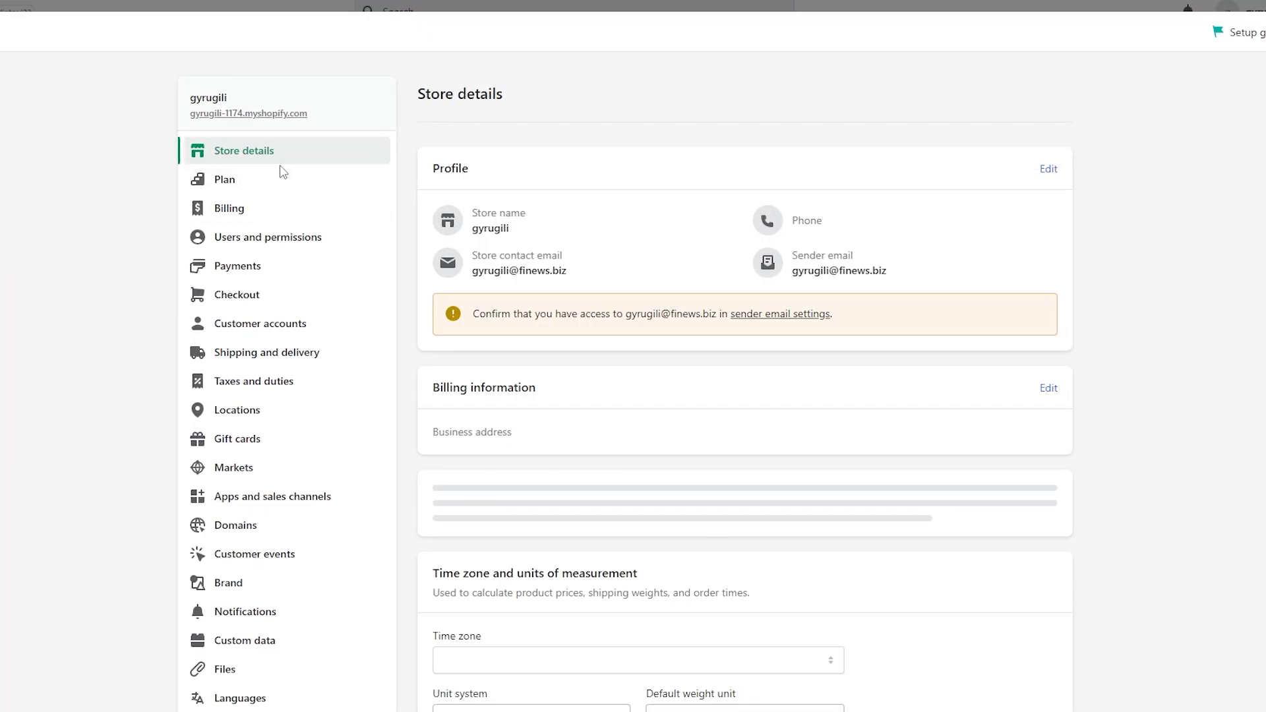
In Custom data, review the Metafields and Metaobjects cards and open the Products definitions.
click(232, 644)
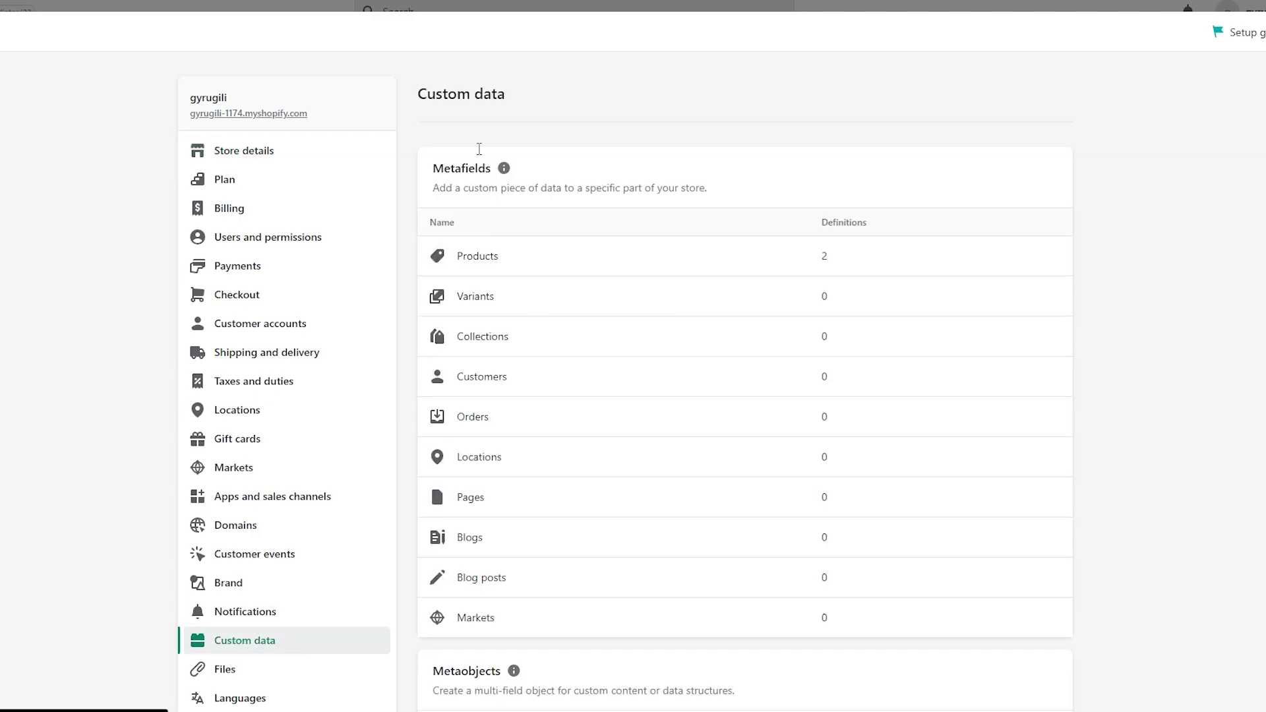
drag(434, 167, 489, 170)
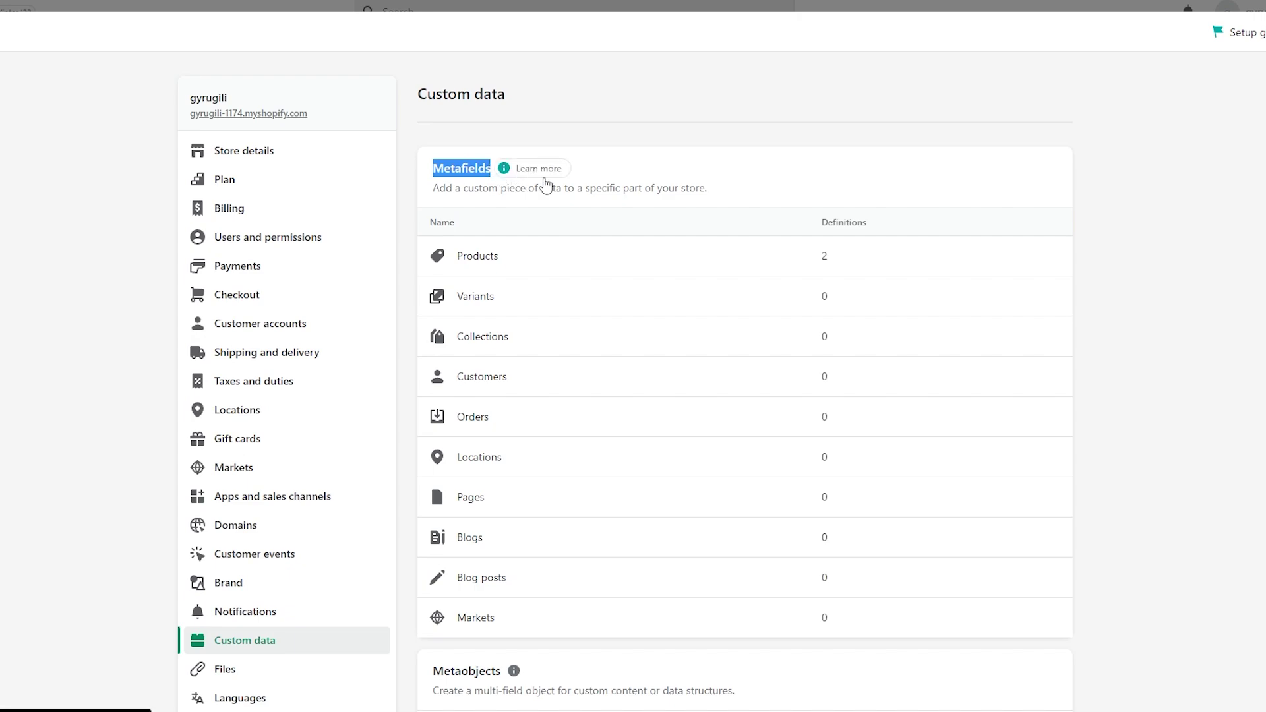
click(769, 192)
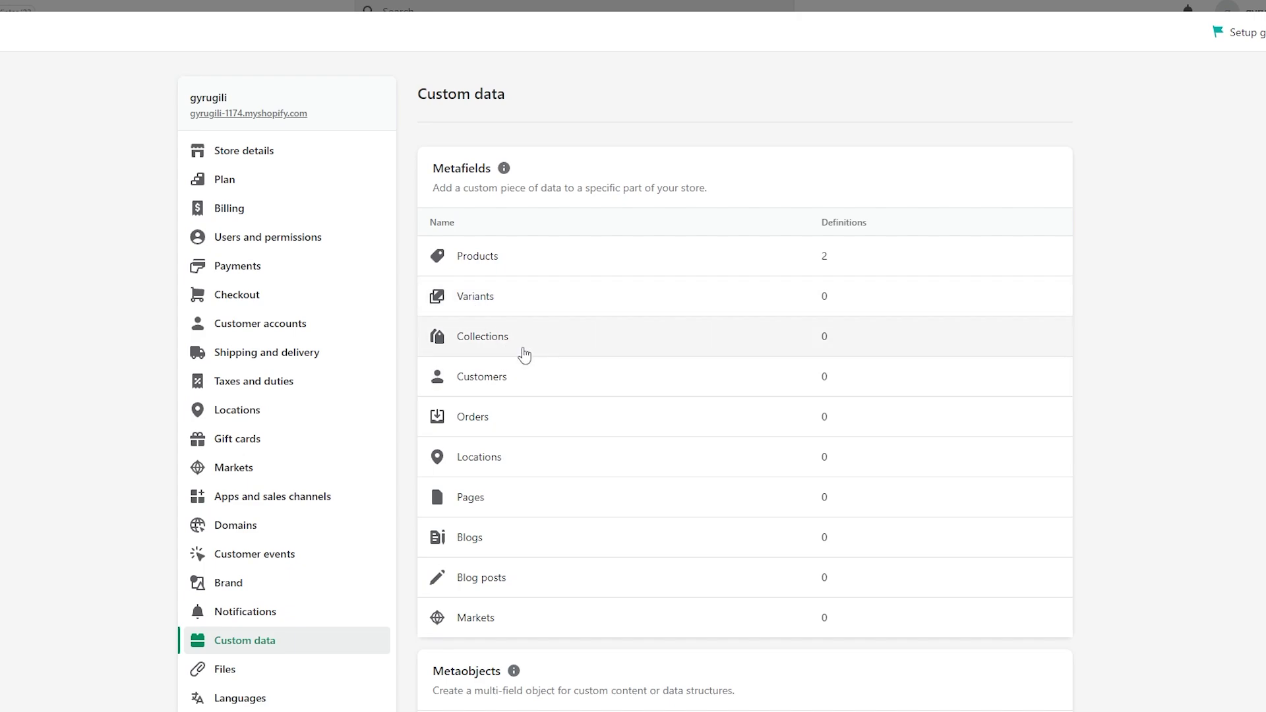
scroll(517, 437, down, 1)
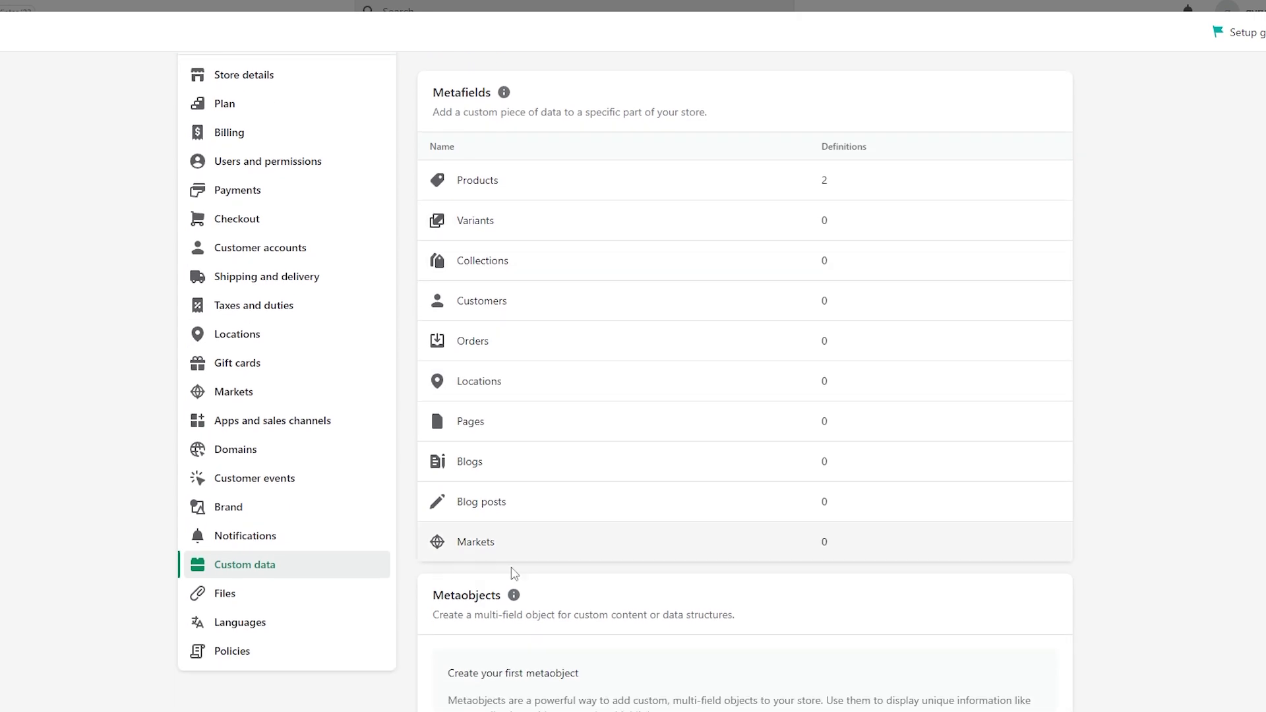
scroll(593, 450, down, 2)
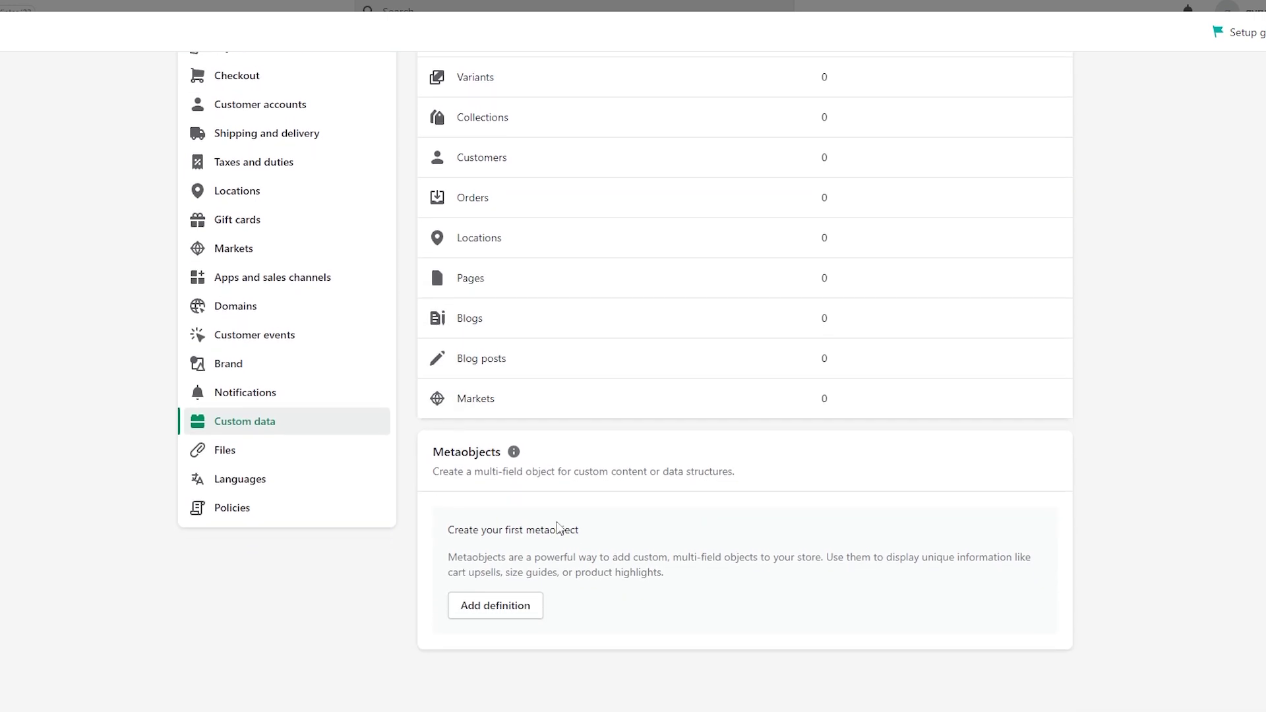
mouse_move(528, 454)
scroll(593, 554, up, 3)
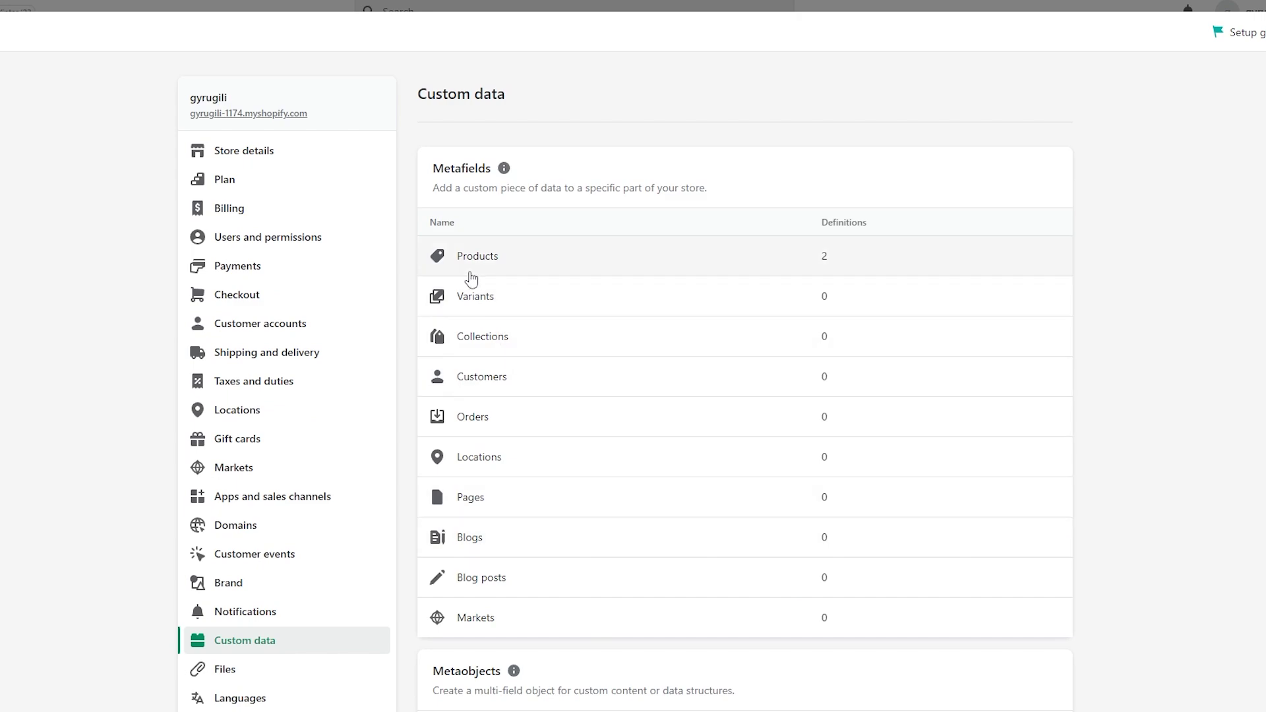
click(551, 270)
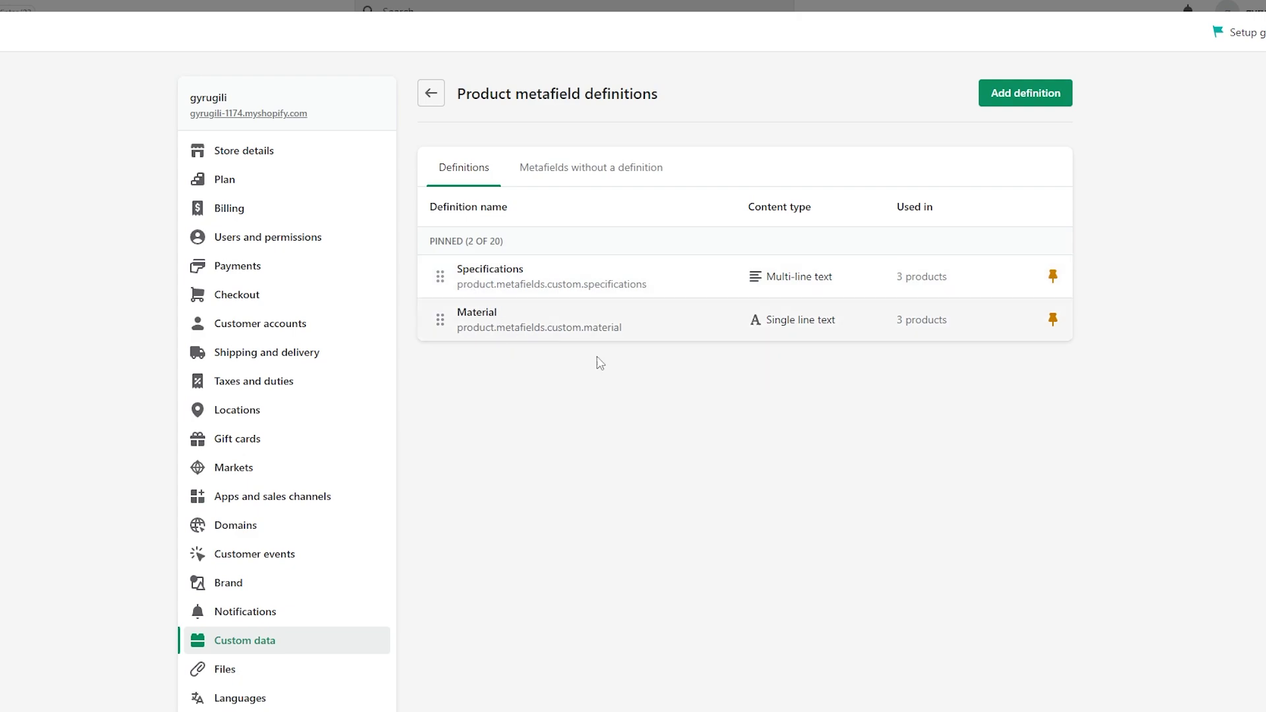
Start a new product metafield definition named Band Material.
click(1009, 98)
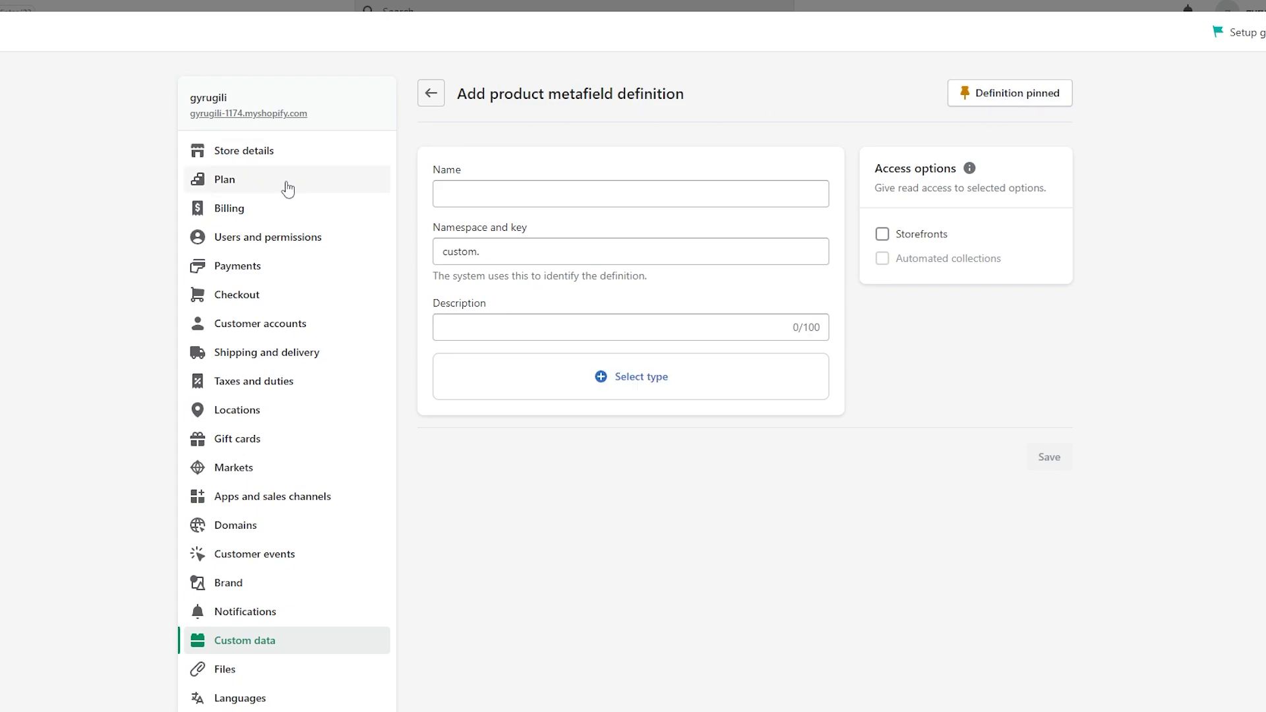
click(460, 191)
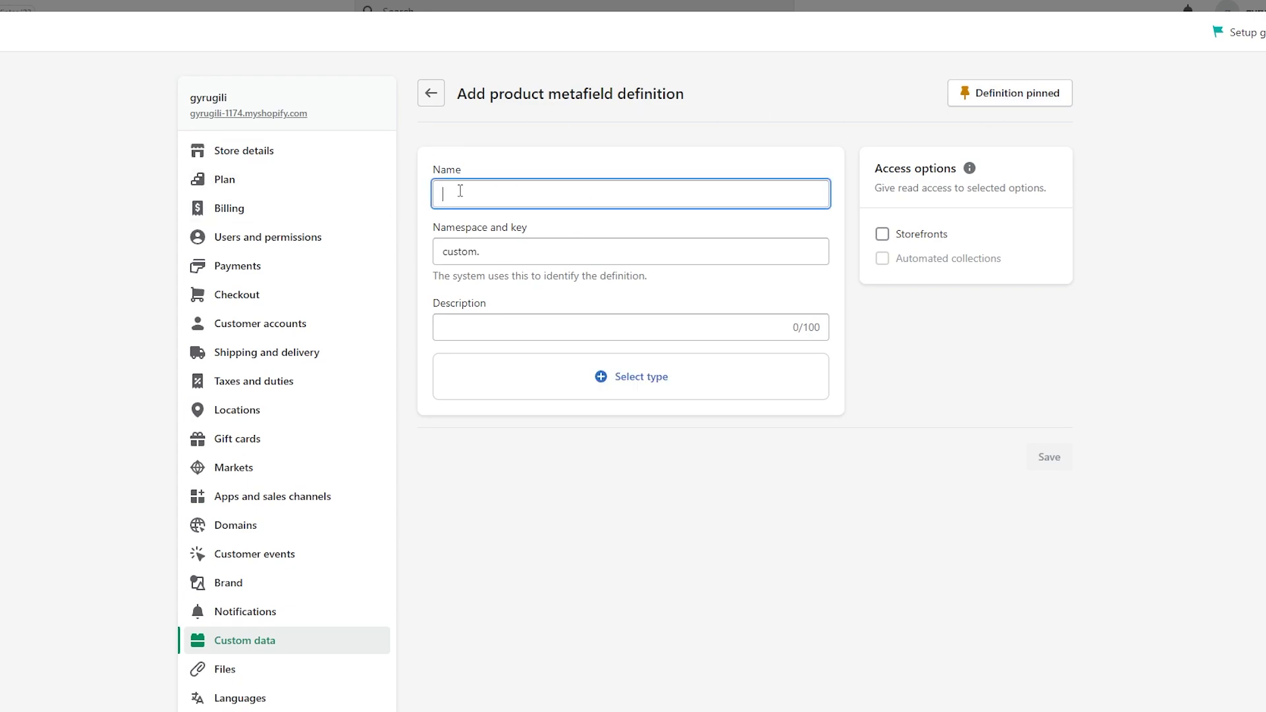
text(B)
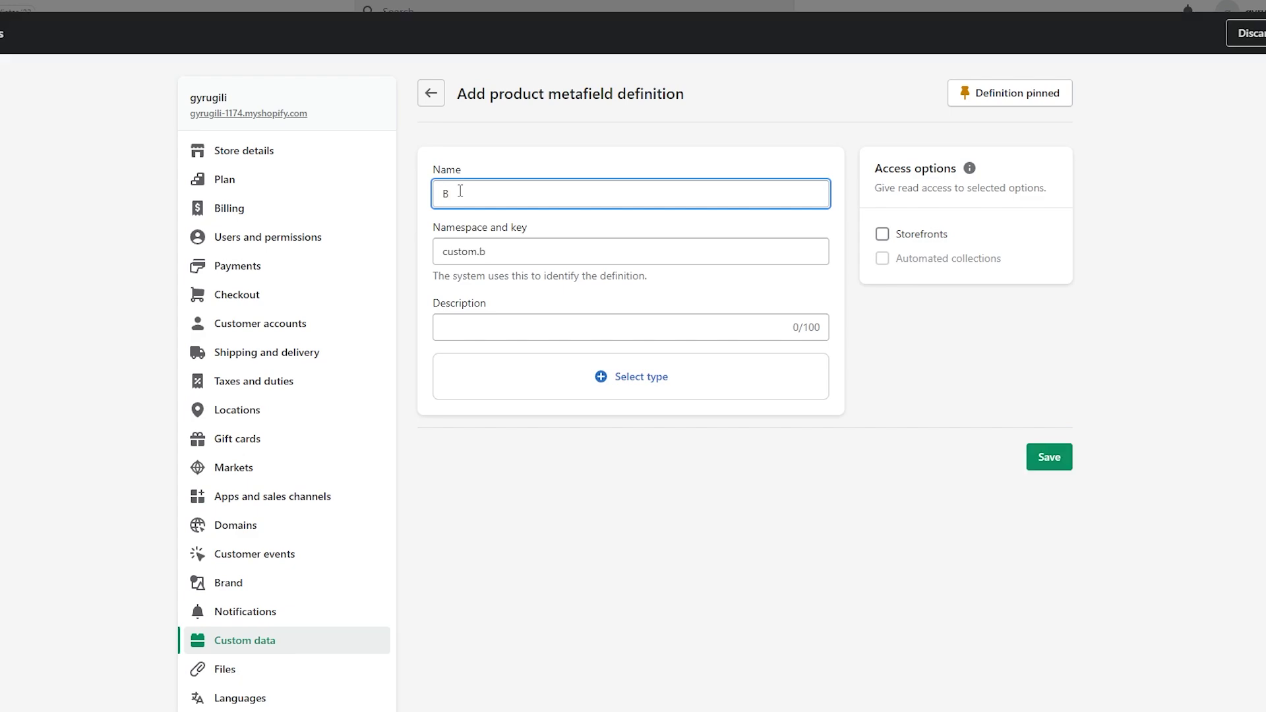
text(and )
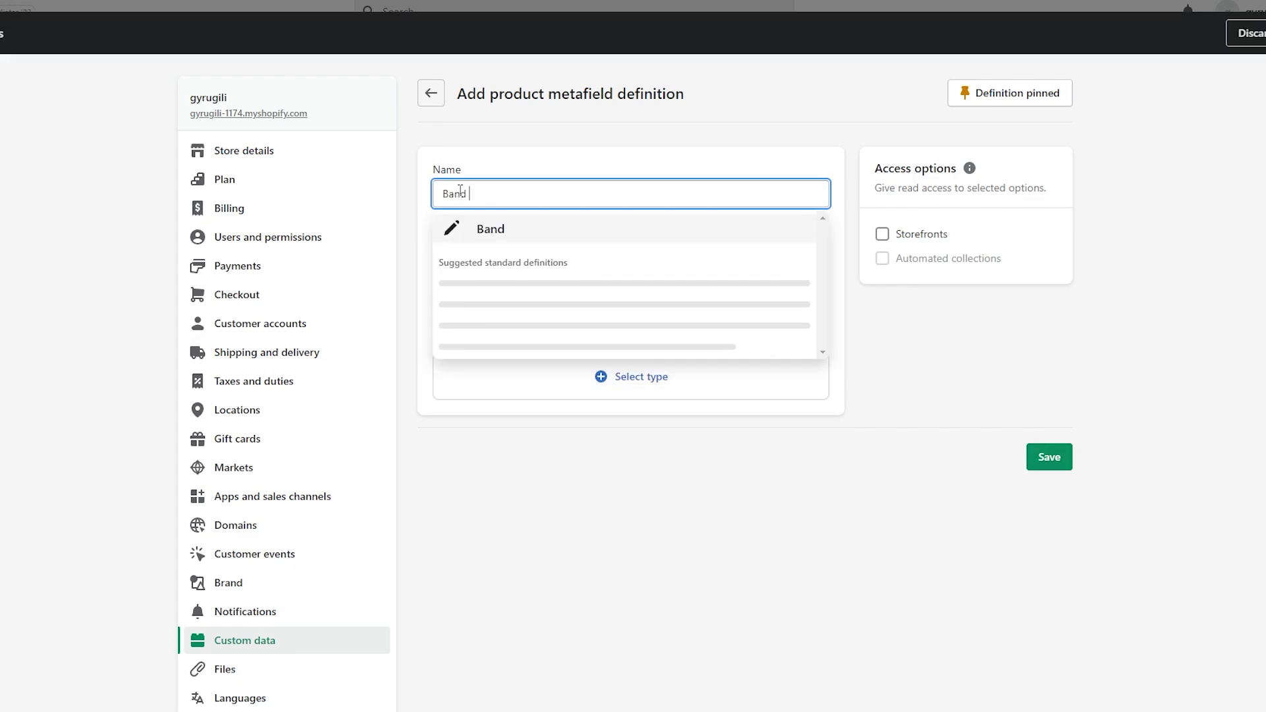
text(Material)
key(Return)
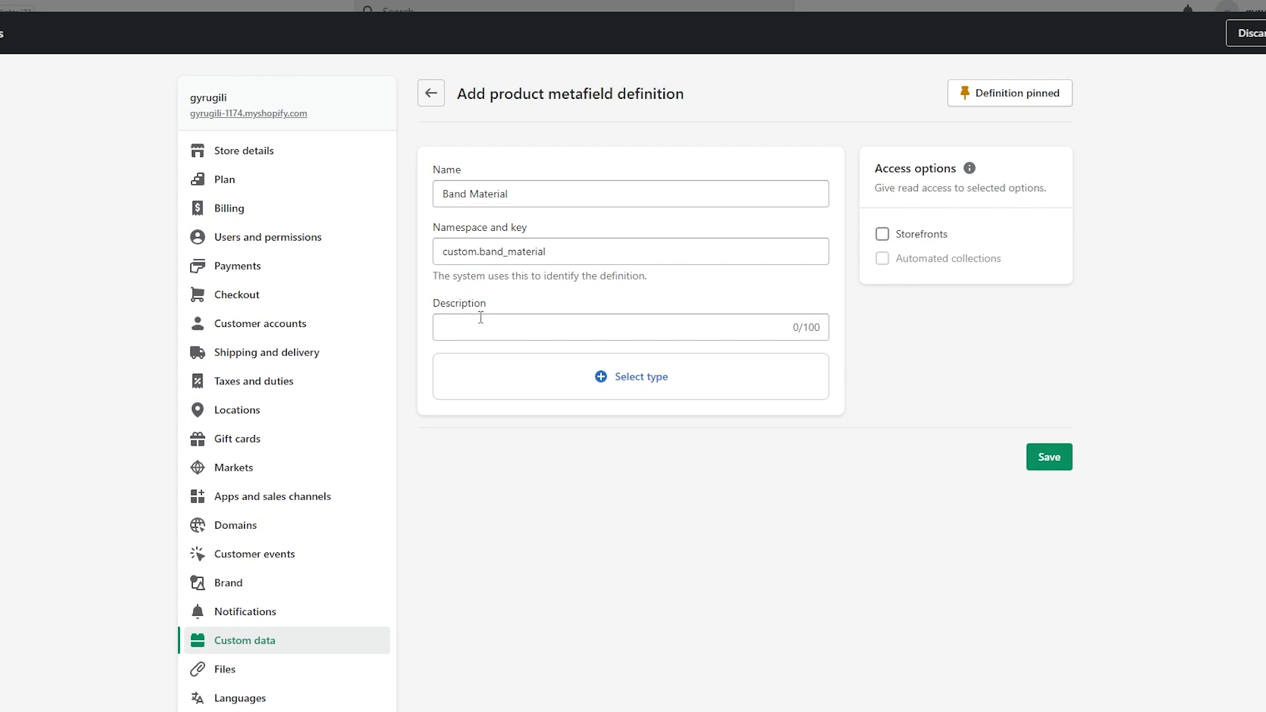
Make Band Material single line text with length limits 7 to 100, and save it.
click(646, 388)
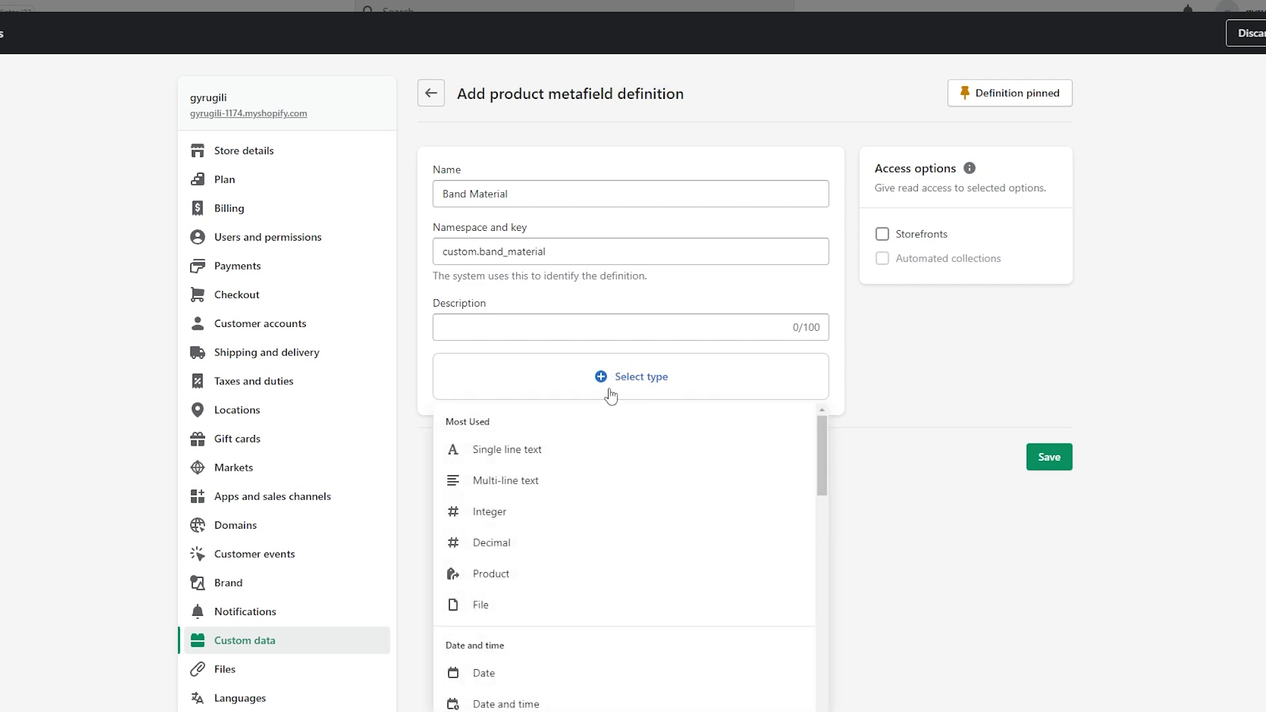
scroll(597, 395, down, 1)
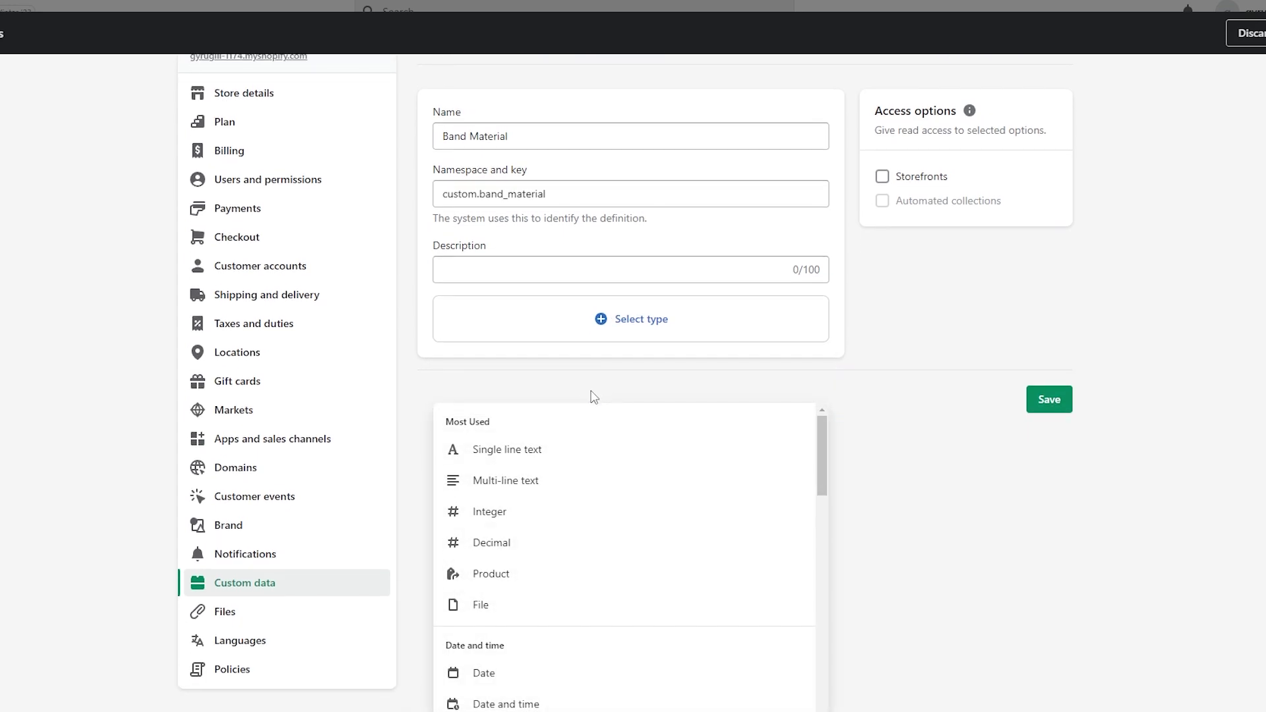
click(531, 450)
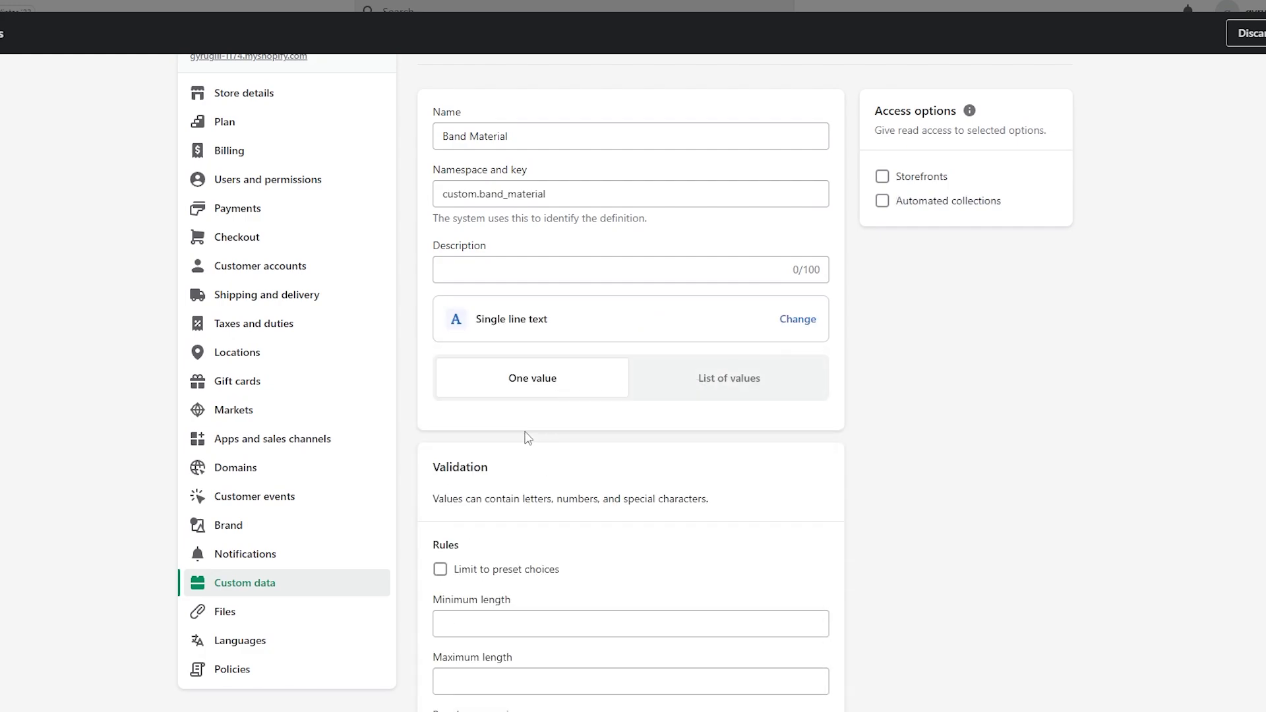
scroll(522, 438, down, 2)
click(482, 465)
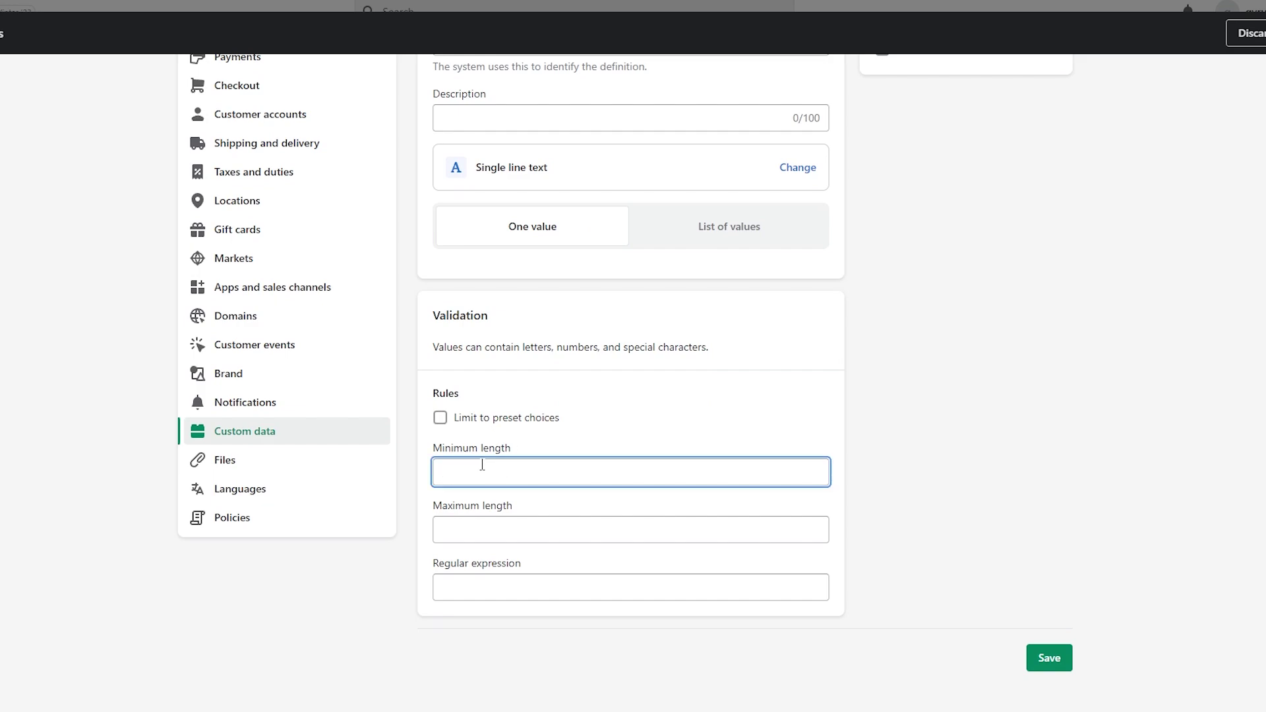
click(481, 535)
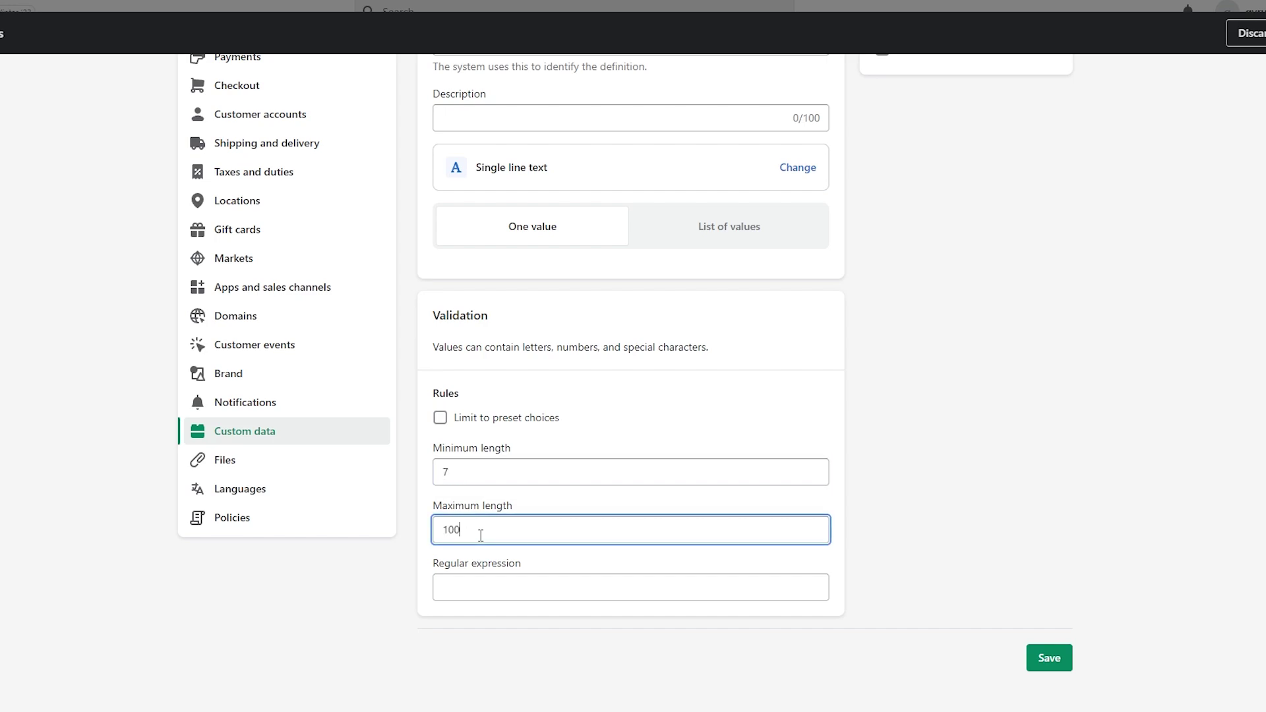
click(1095, 586)
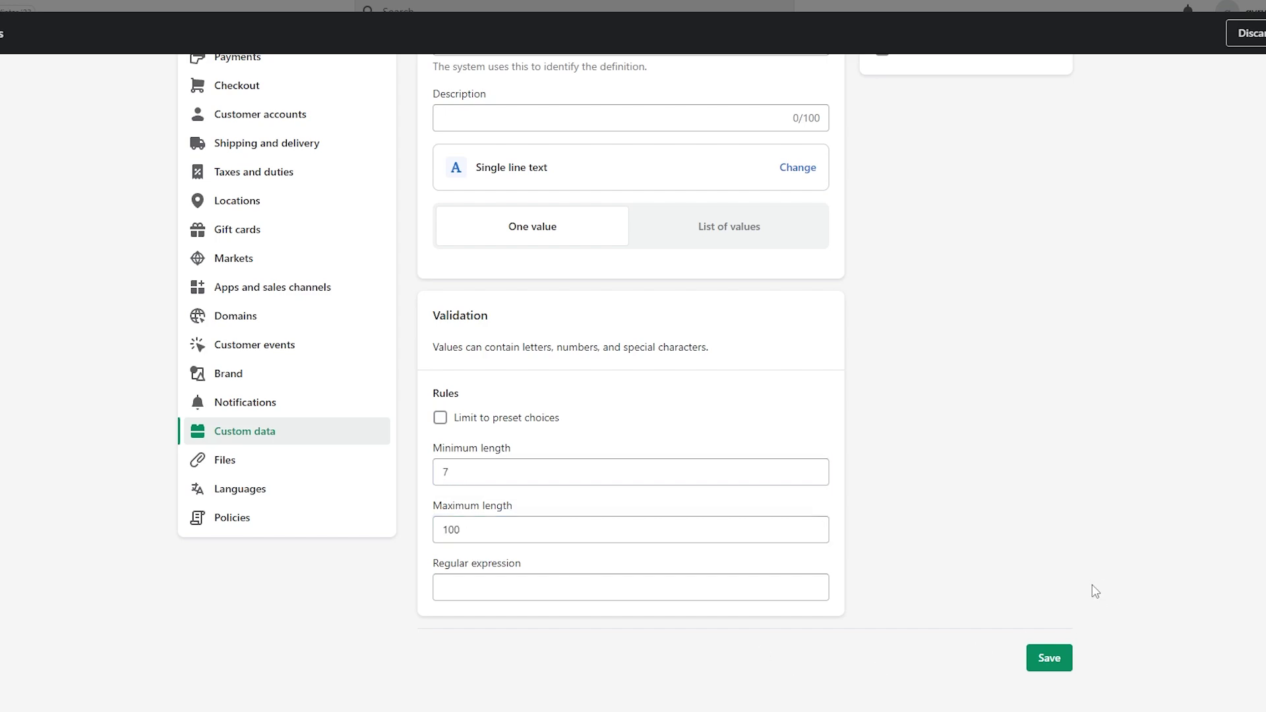
click(1050, 658)
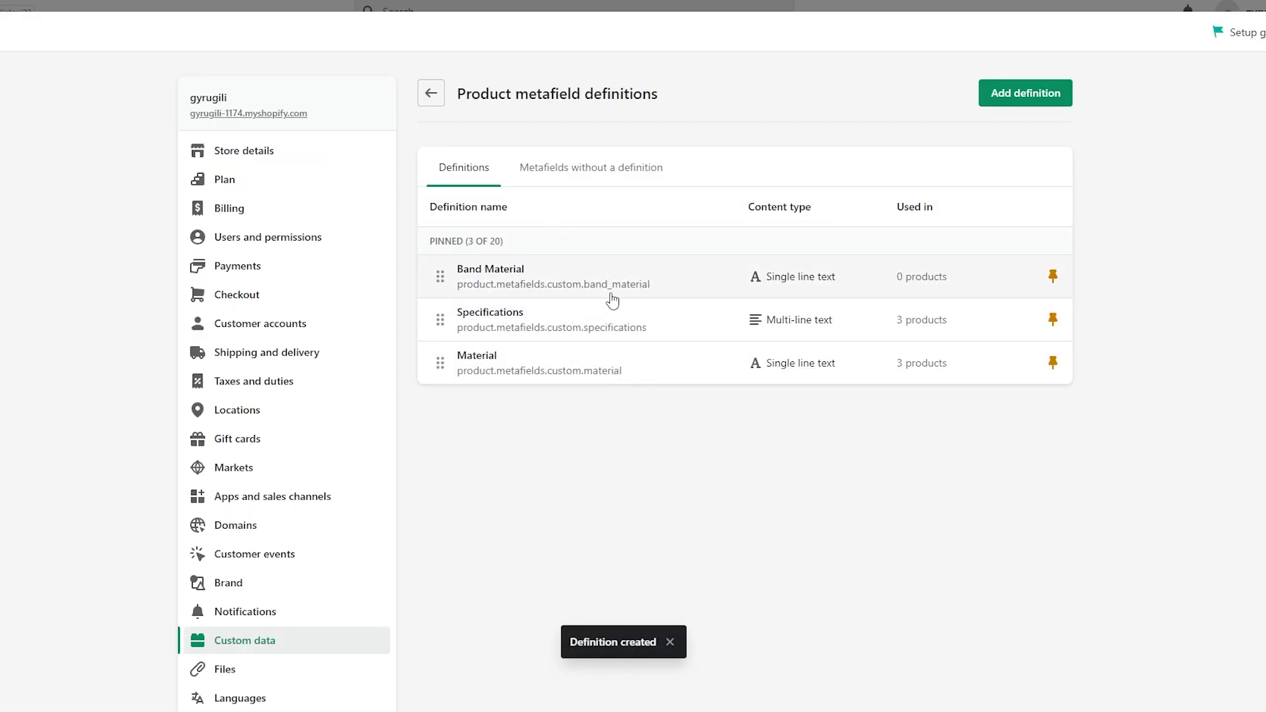
Rename the Material definition to Dial Material with minimum length 7 and maximum length 100, and save.
click(496, 364)
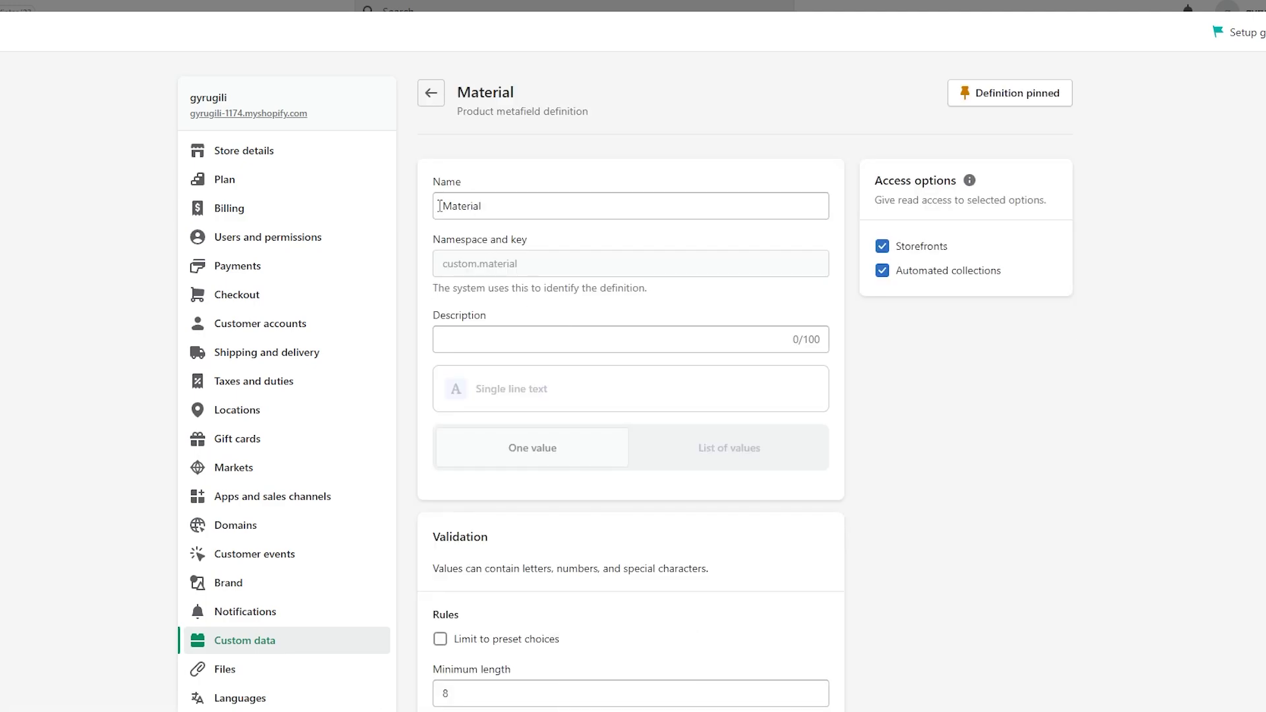
click(444, 206)
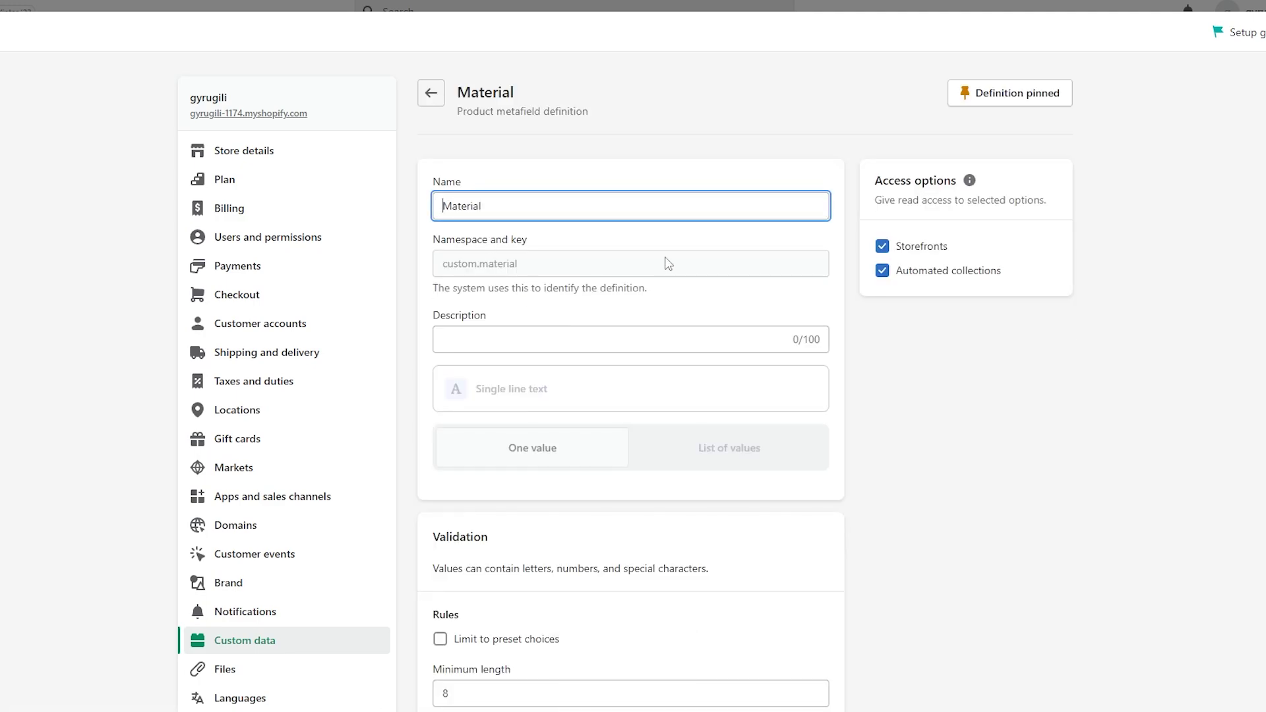
text(Dial)
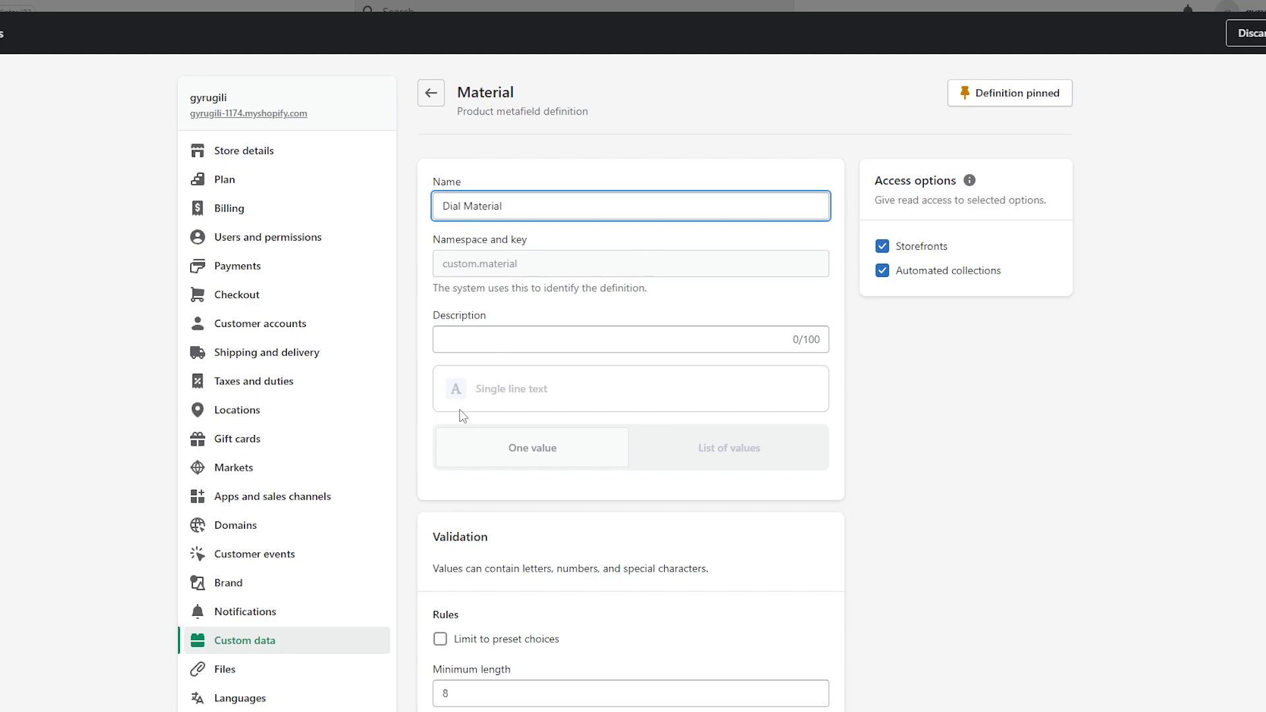
scroll(499, 573, down, 3)
double_click(459, 590)
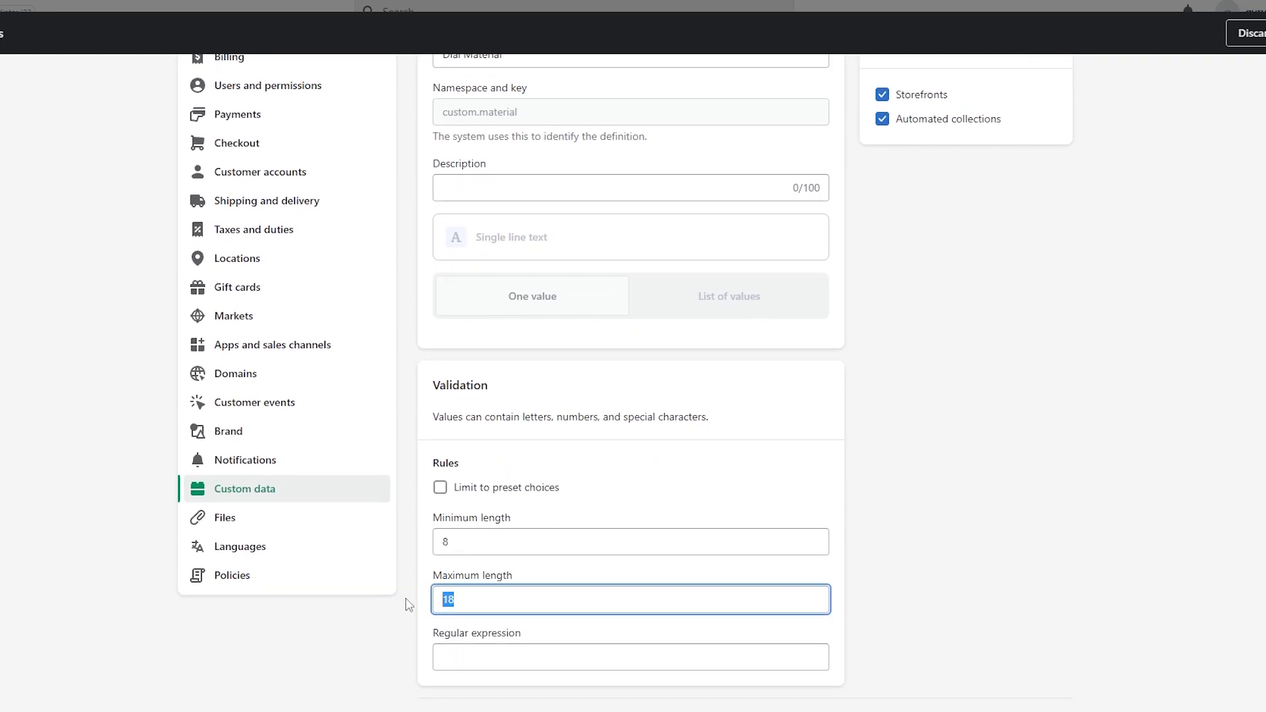
text(1000)
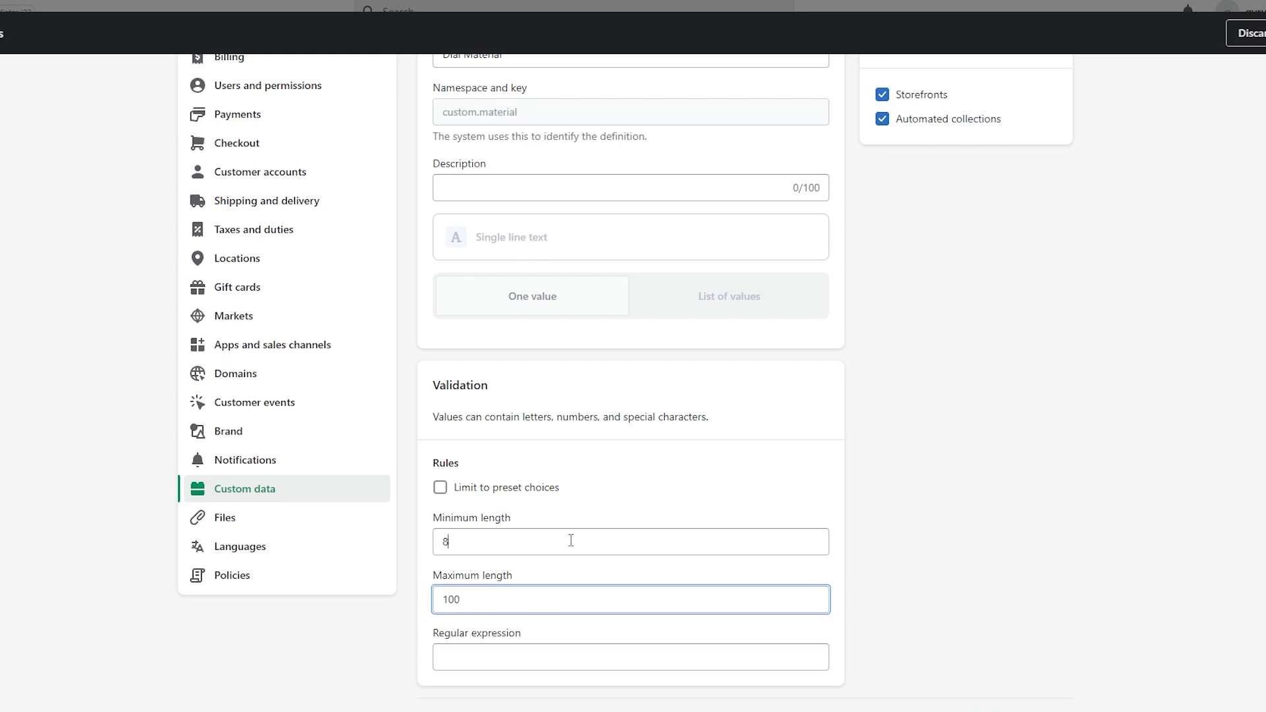
key(shift+Tab)
text(7)
scroll(1026, 508, down, 3)
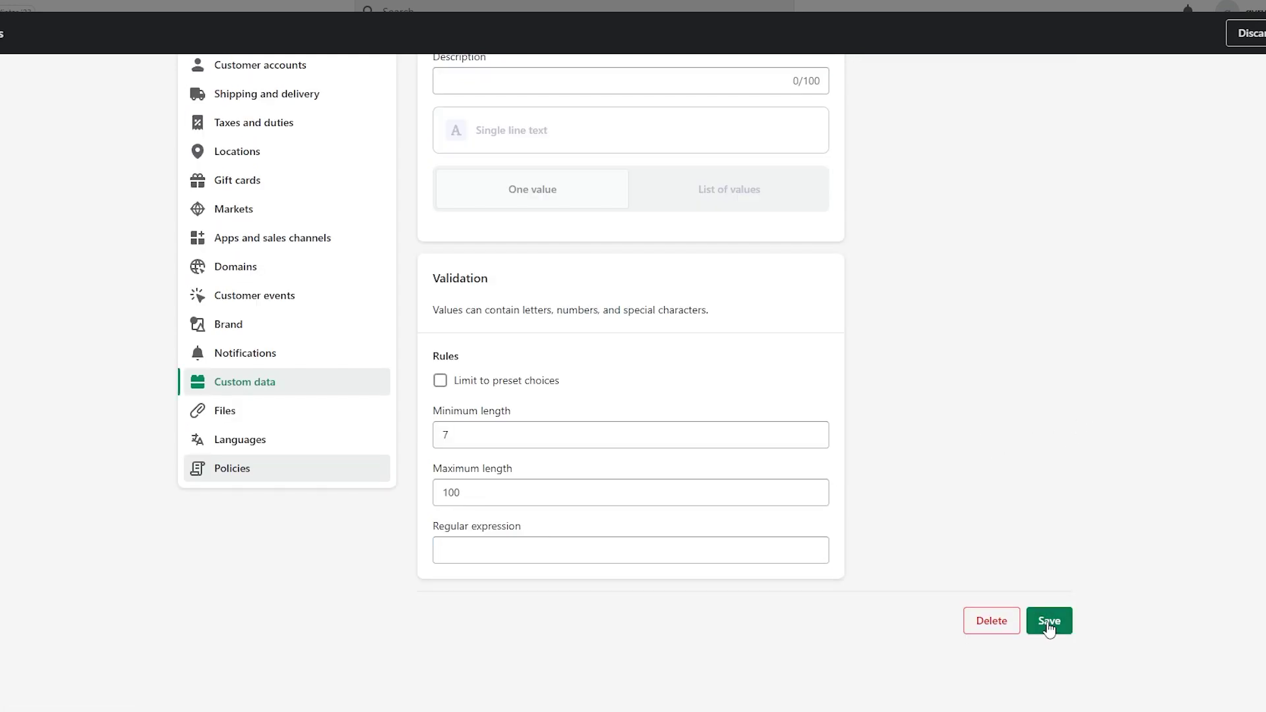
click(1047, 619)
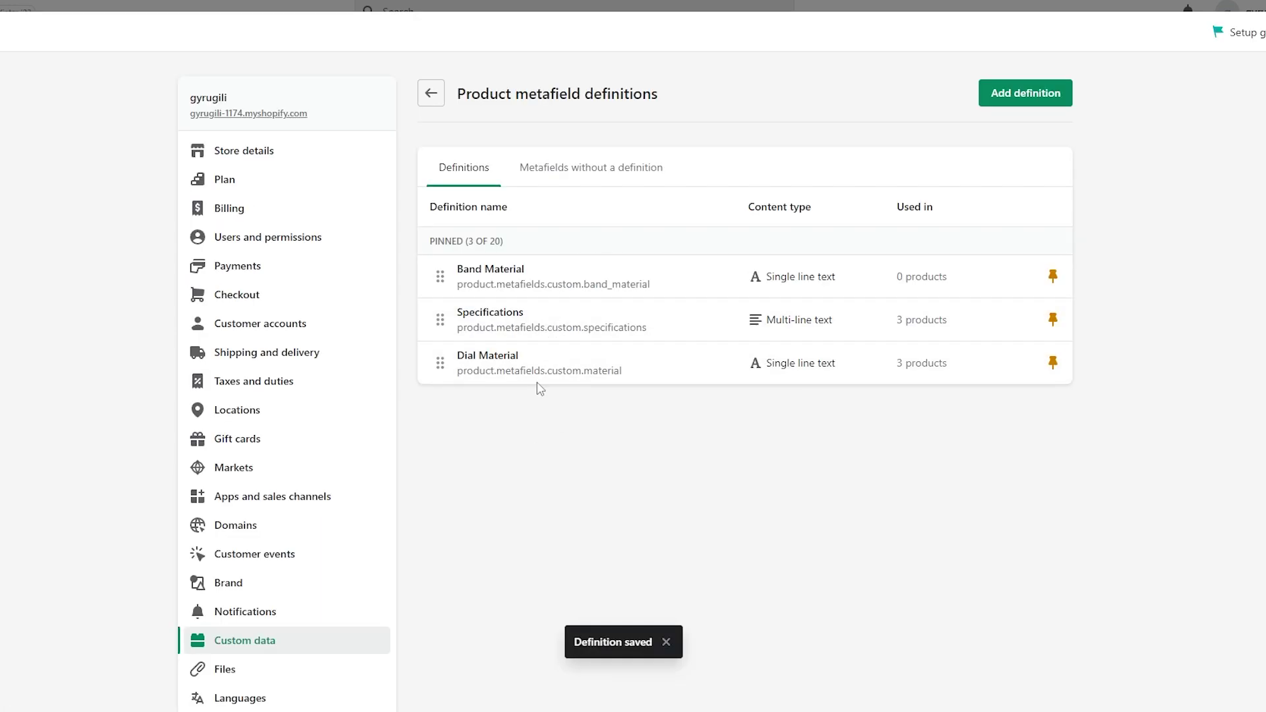
click(530, 325)
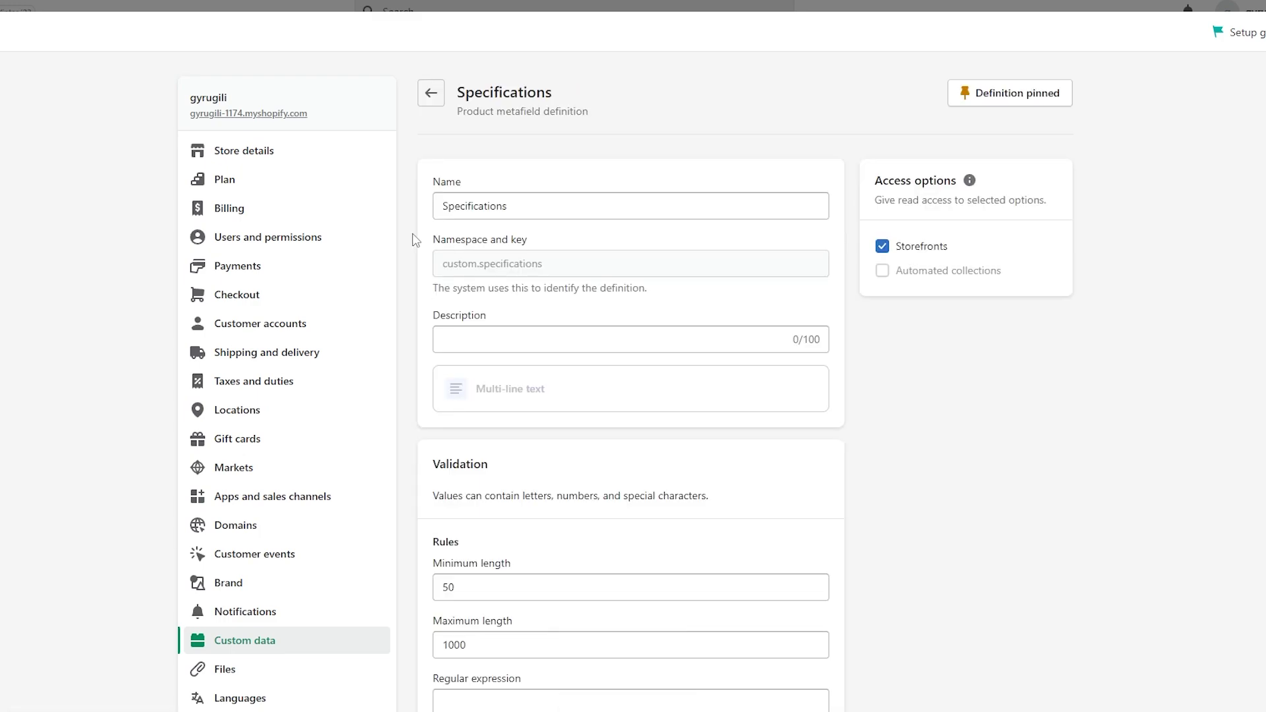
scroll(530, 552, down, 3)
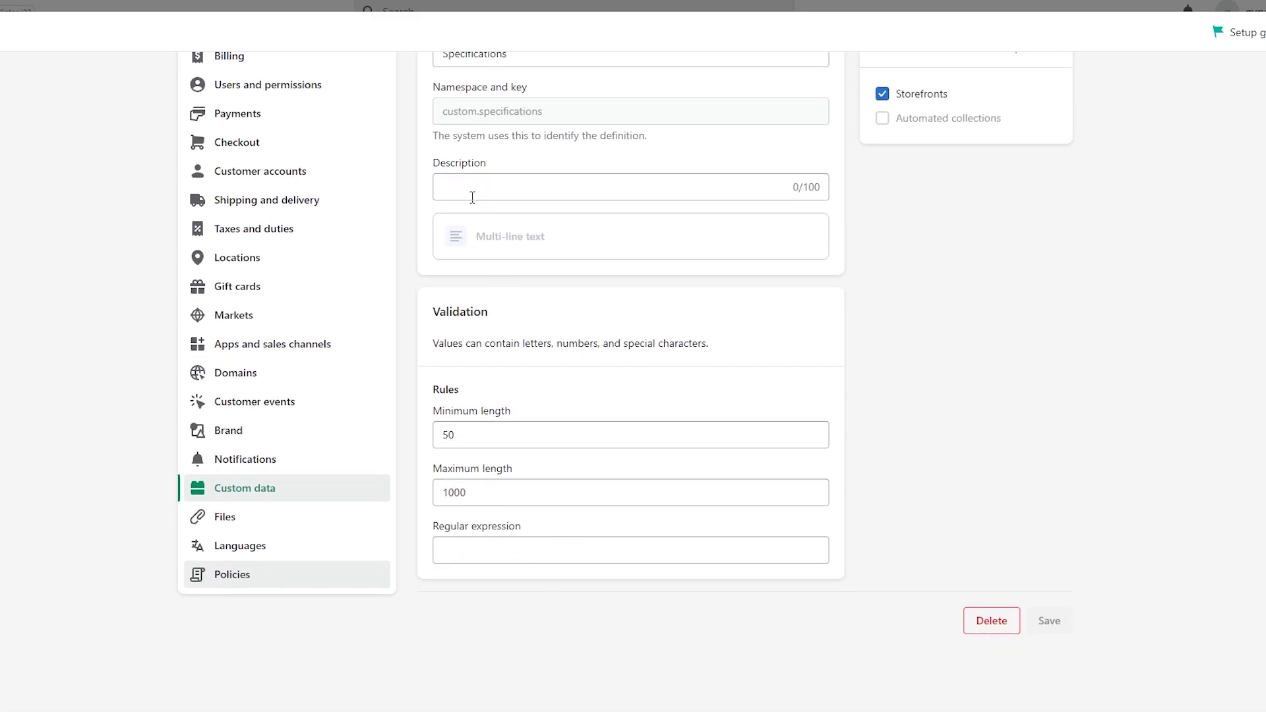
scroll(460, 275, up, 3)
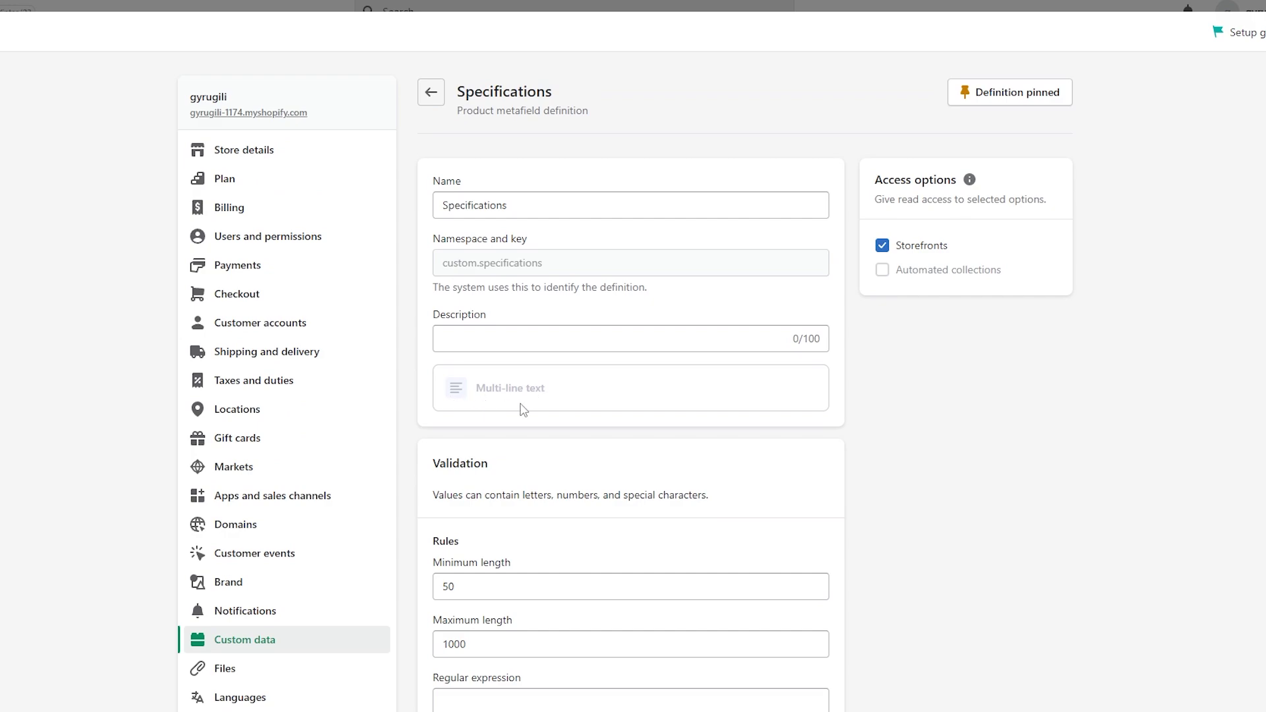
scroll(516, 415, down, 3)
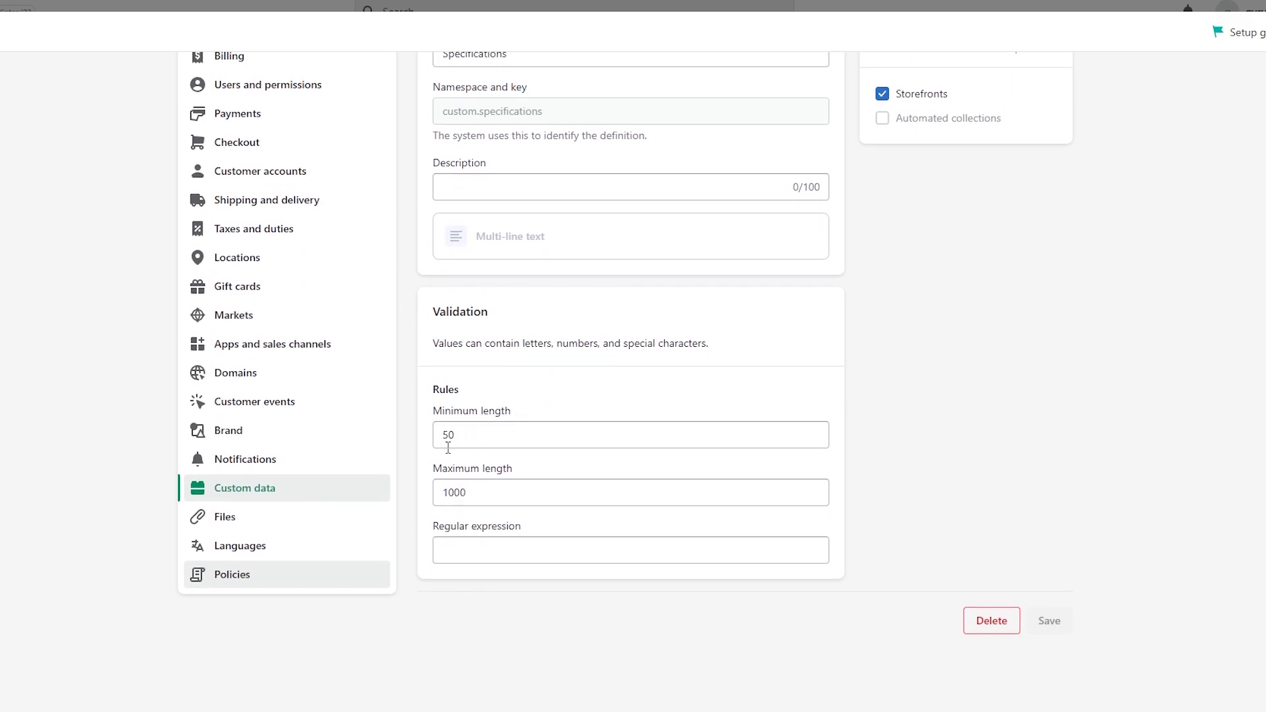
scroll(462, 503, up, 3)
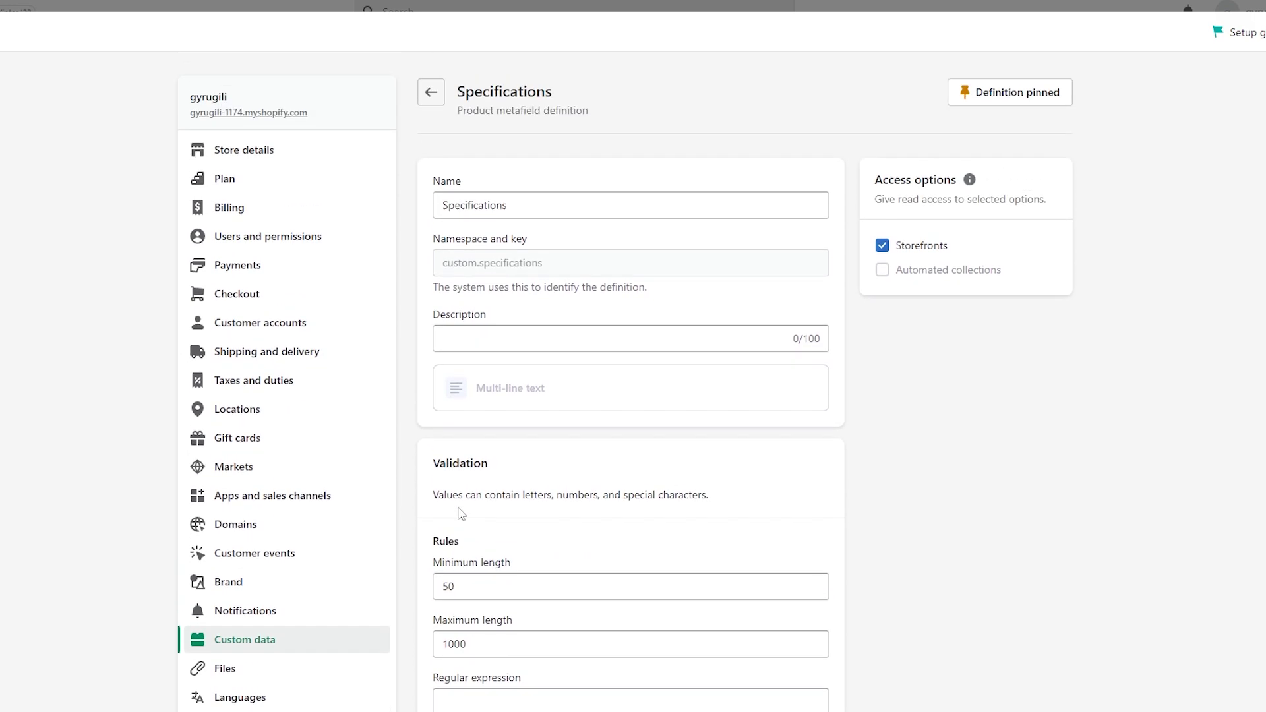
scroll(776, 435, down, 3)
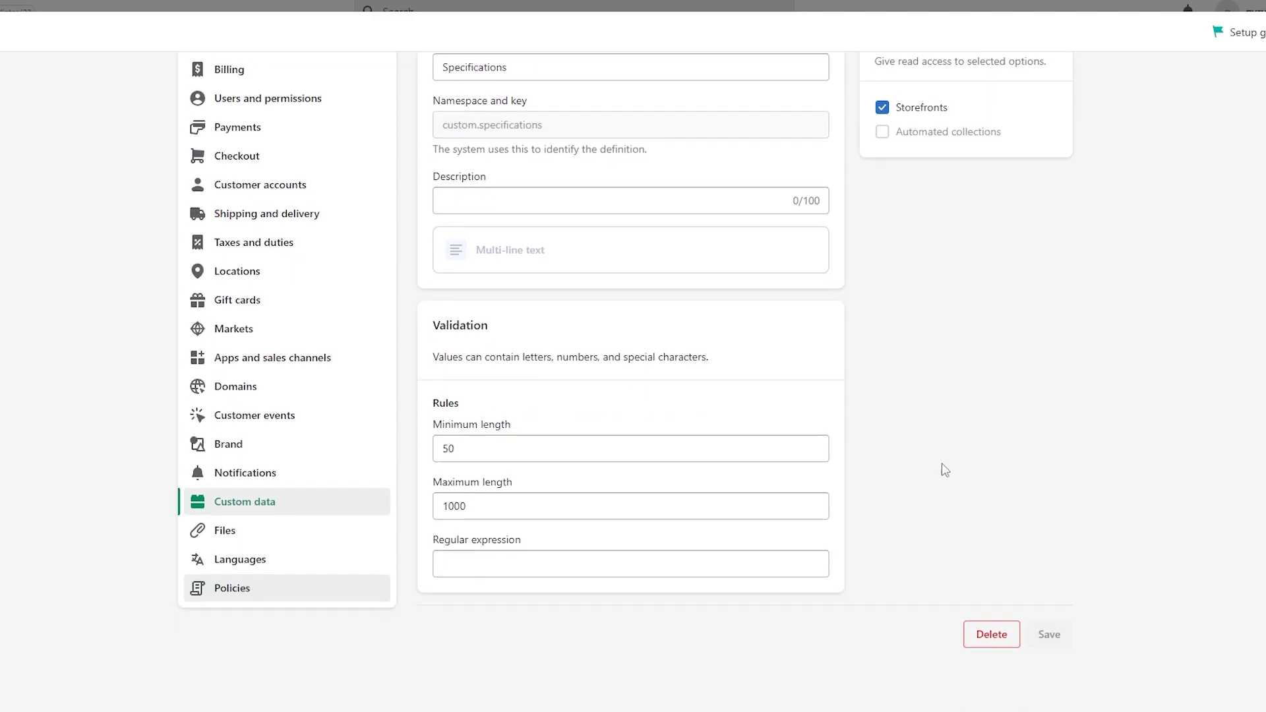
scroll(836, 570, up, 3)
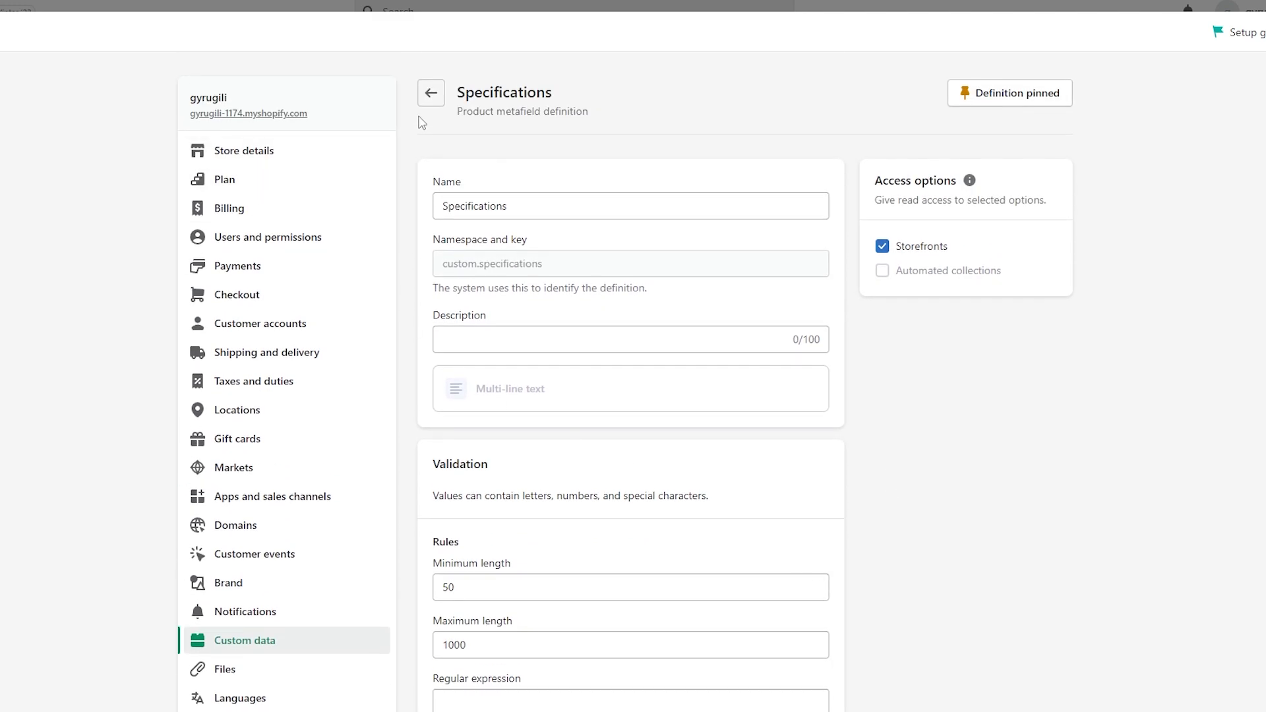
click(432, 99)
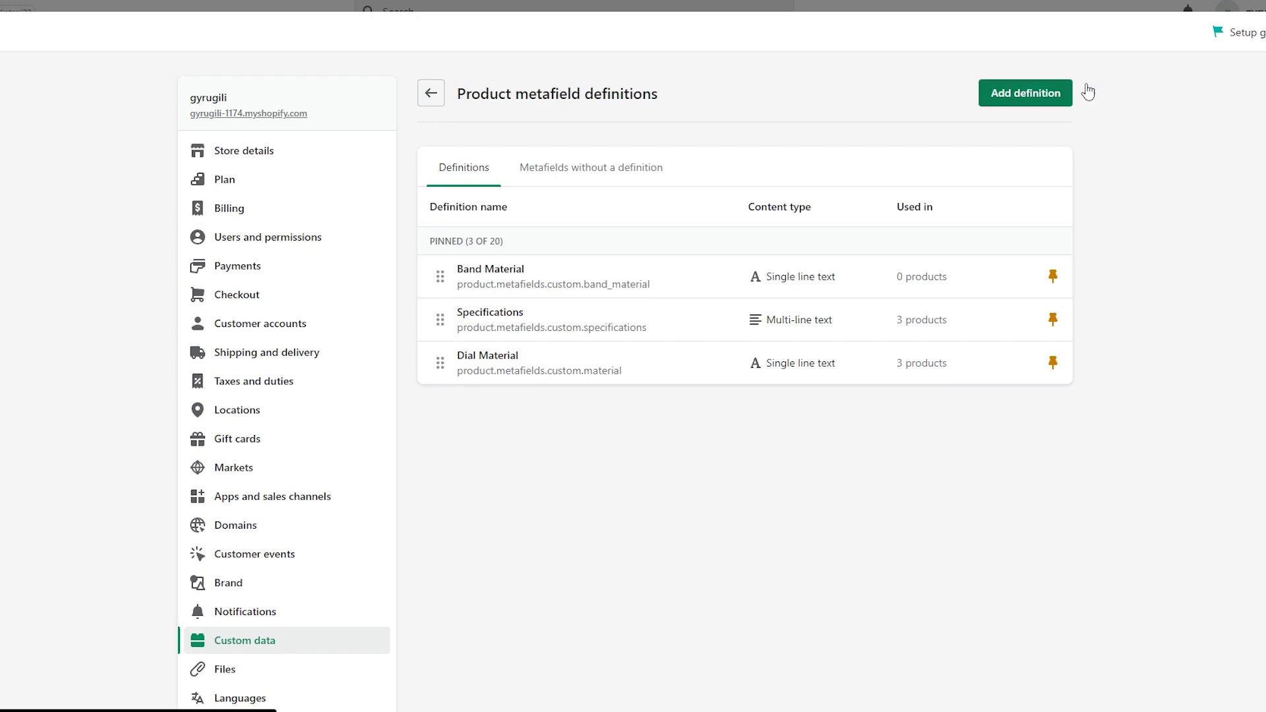
Set the Ultra Thin Stainless Steel Watch's Band Material to 'Band Type : Leather & Mesh' and save.
click(995, 105)
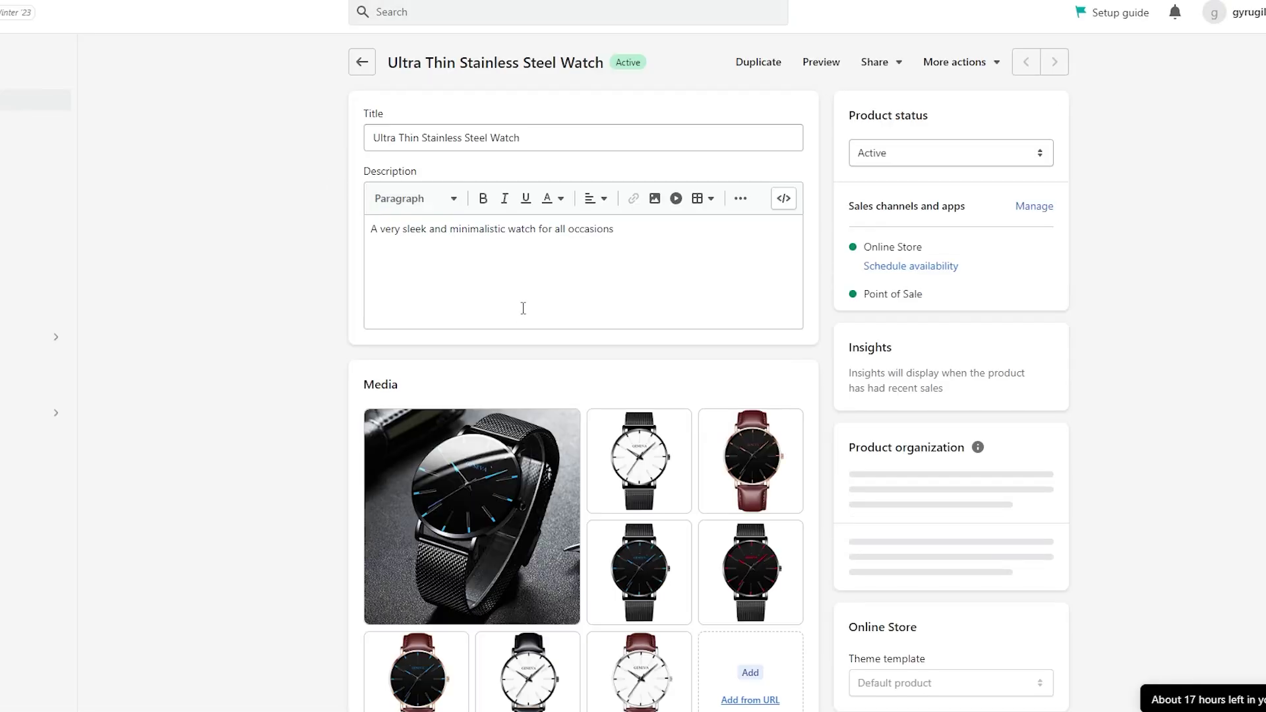
scroll(394, 303, down, 20)
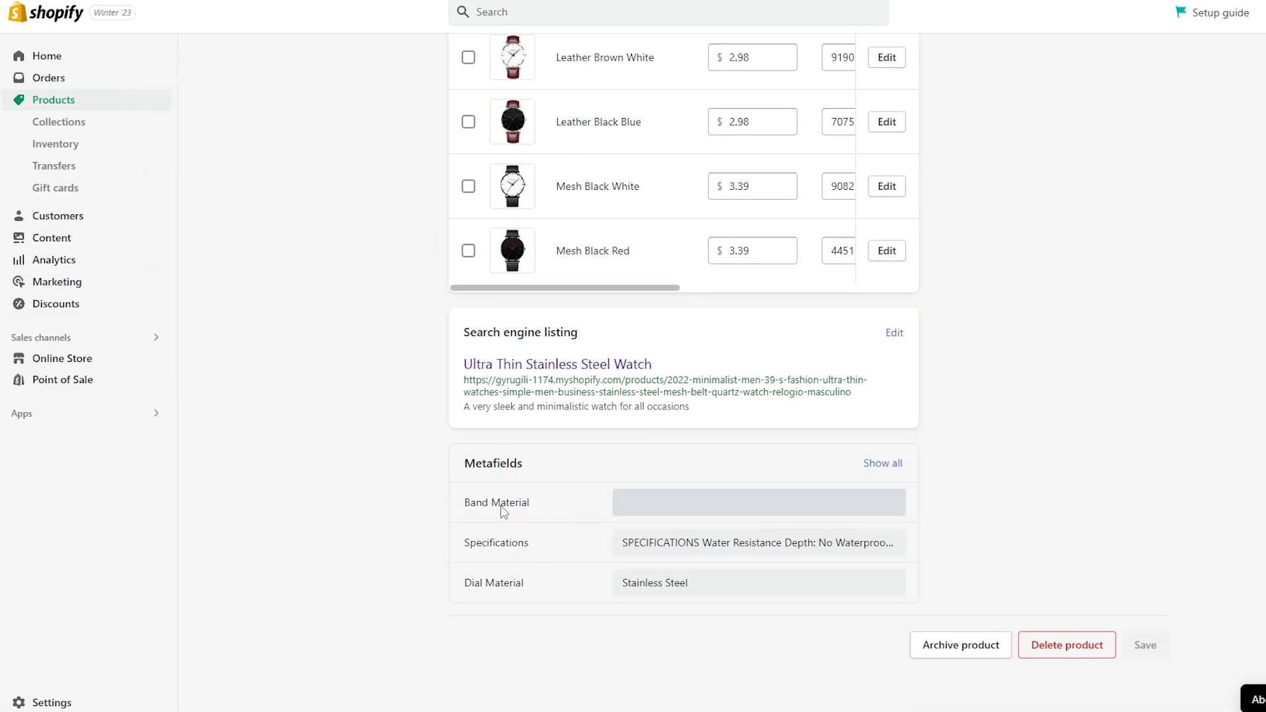
click(670, 507)
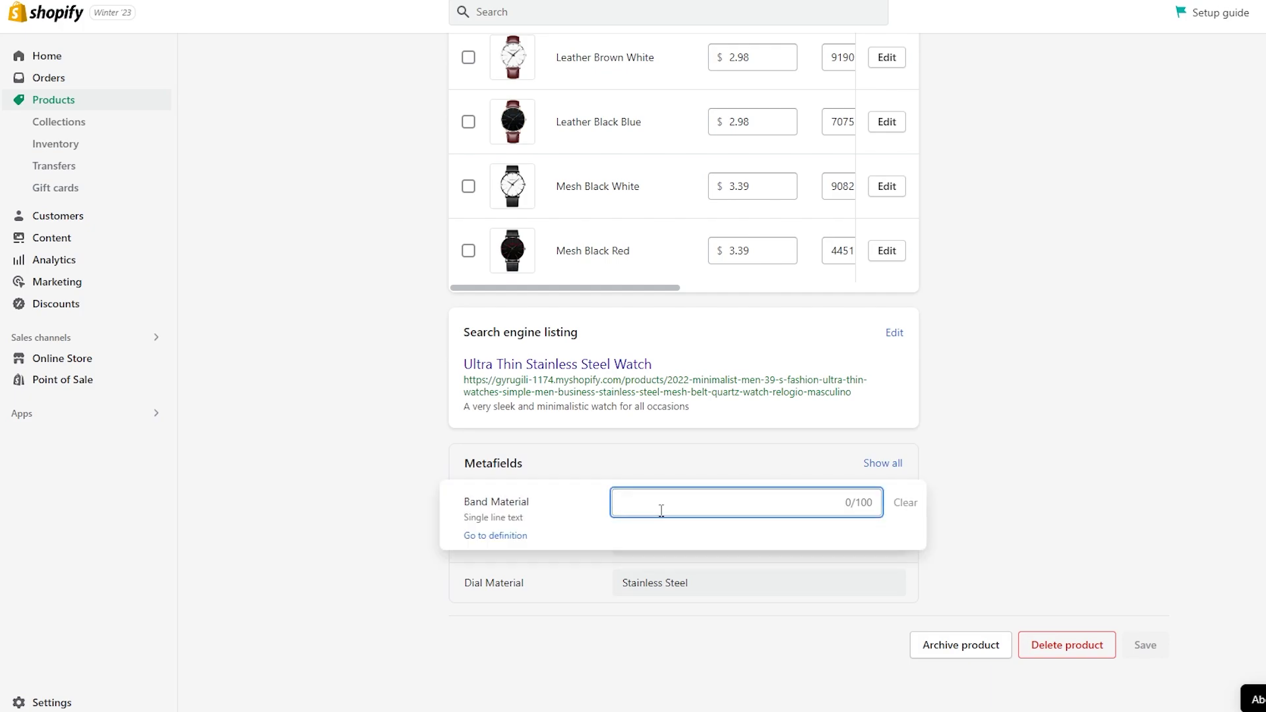
text(2)
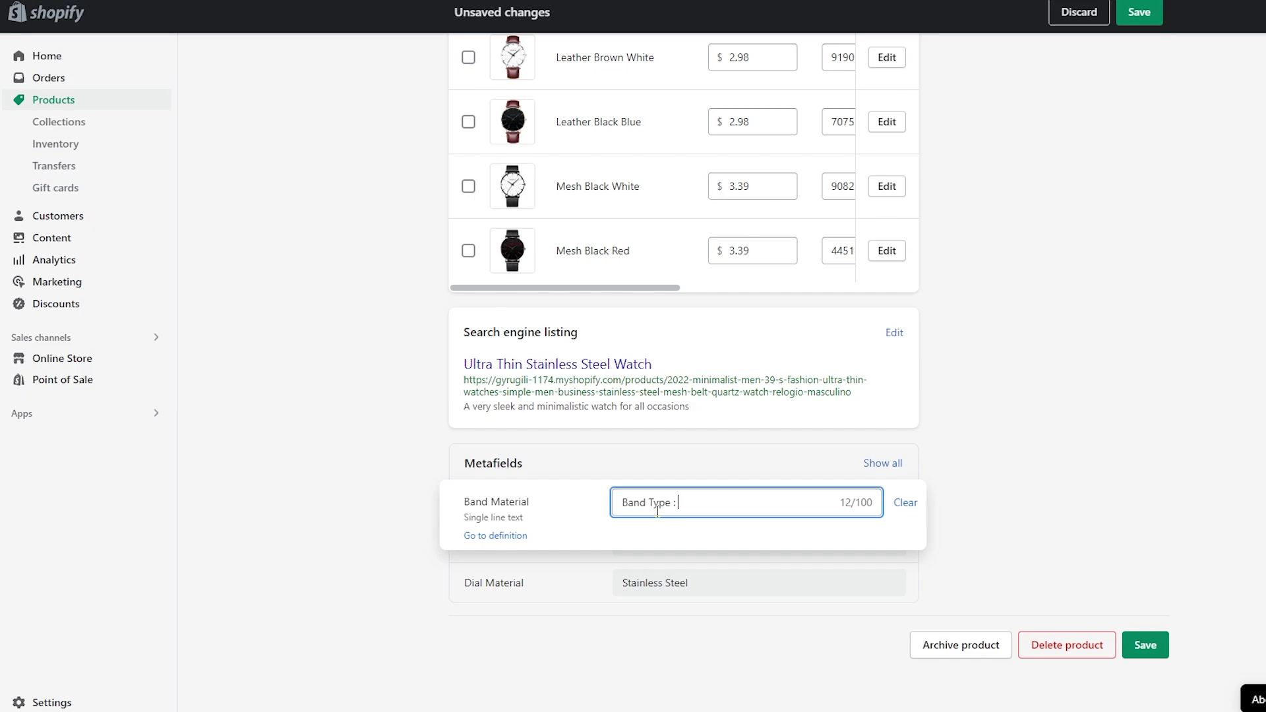
text(eather & Mesh)
click(1041, 488)
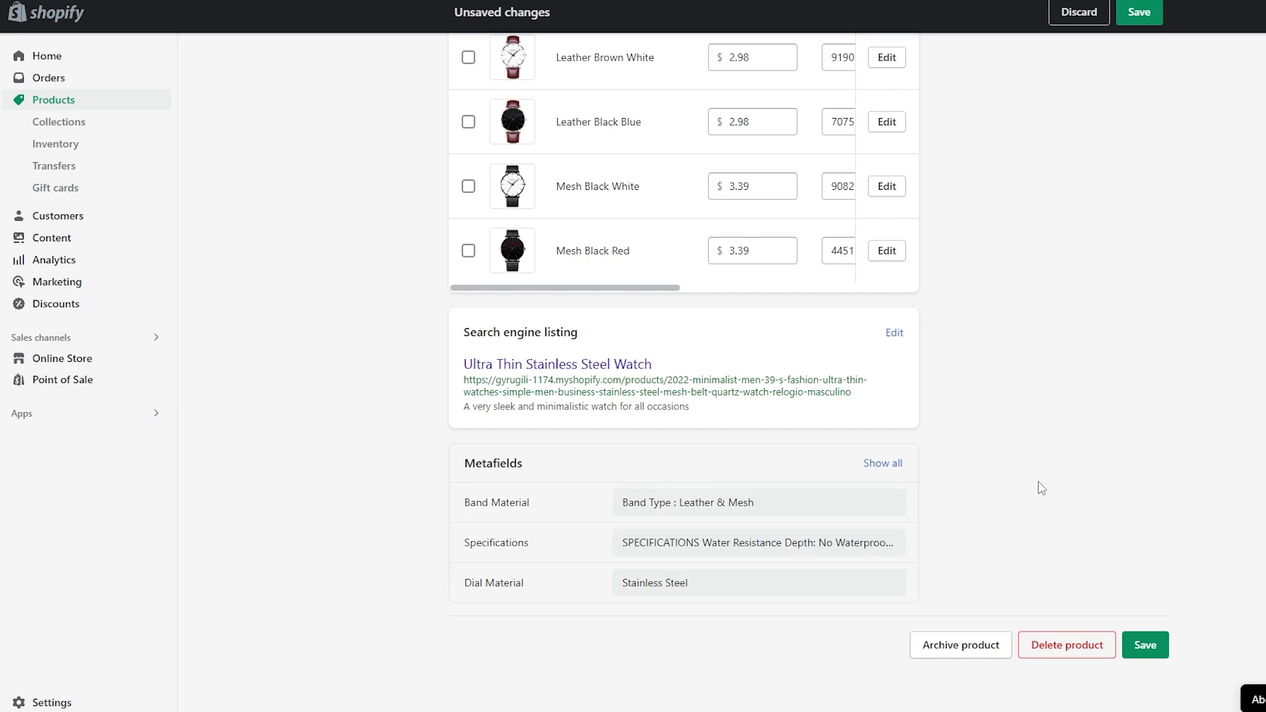
click(1145, 644)
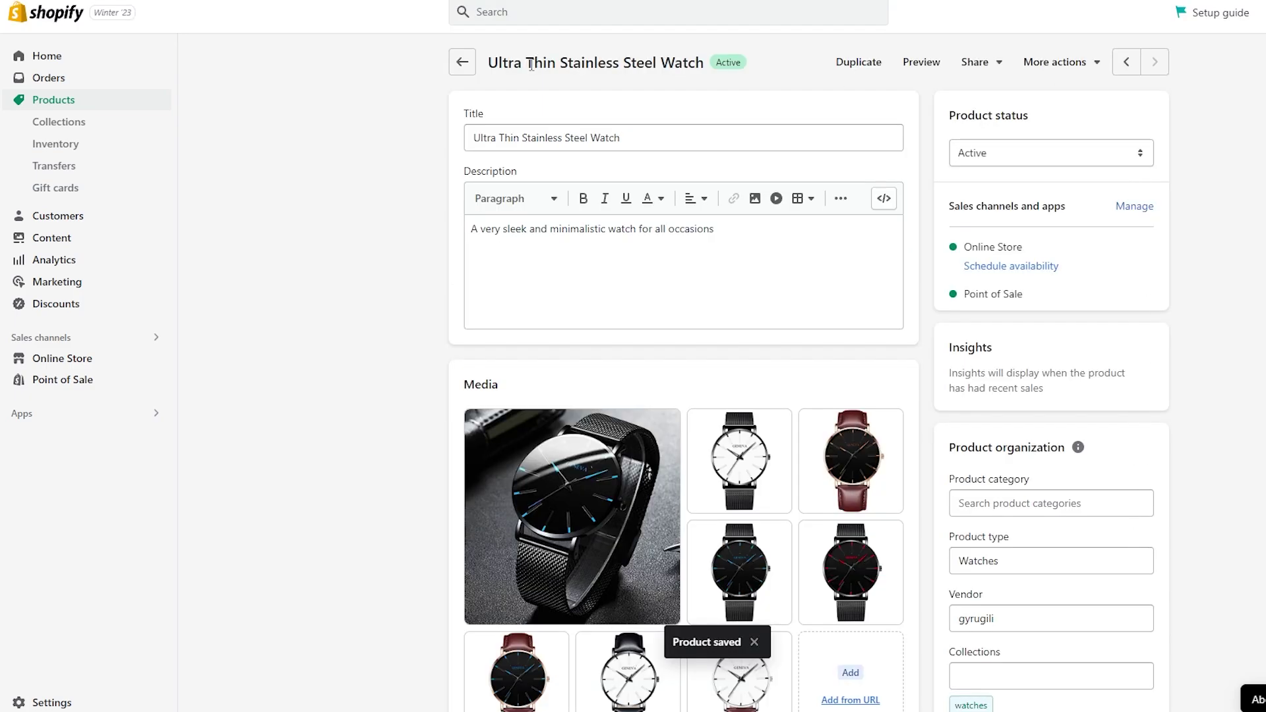
click(473, 71)
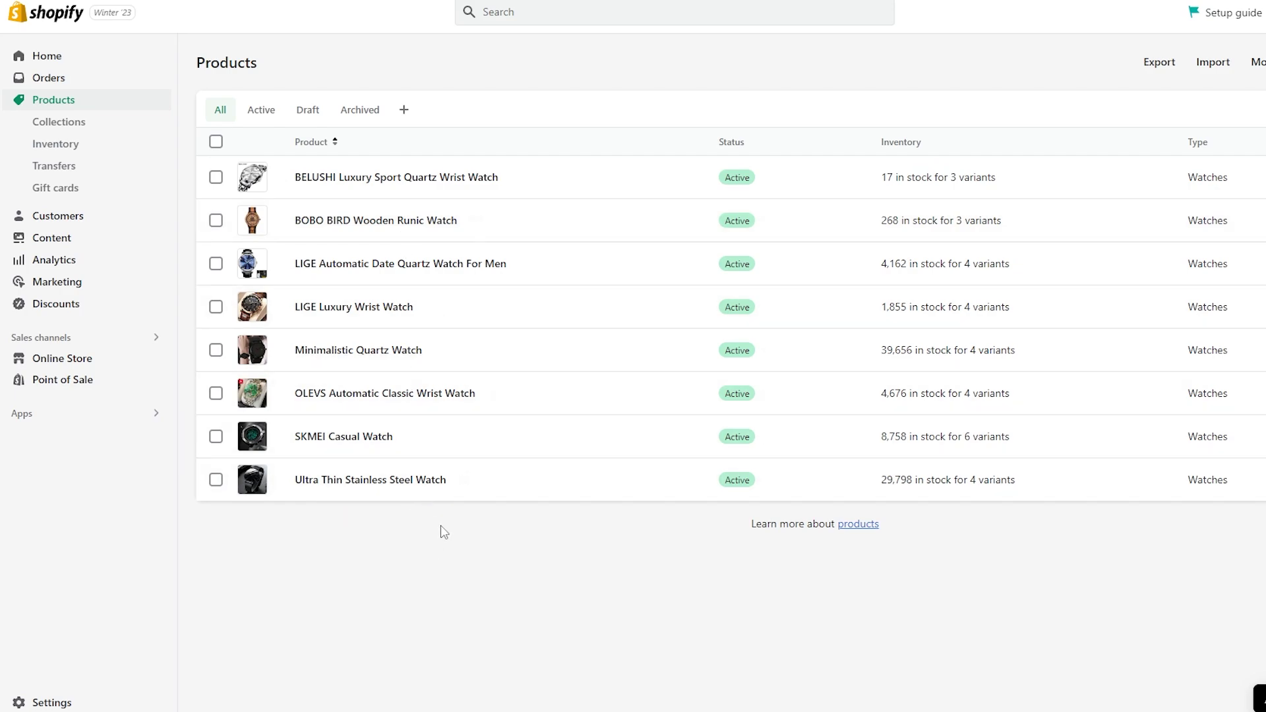
Open SKMEI Casual Watch and scroll through its spec description and empty Metafields.
click(374, 449)
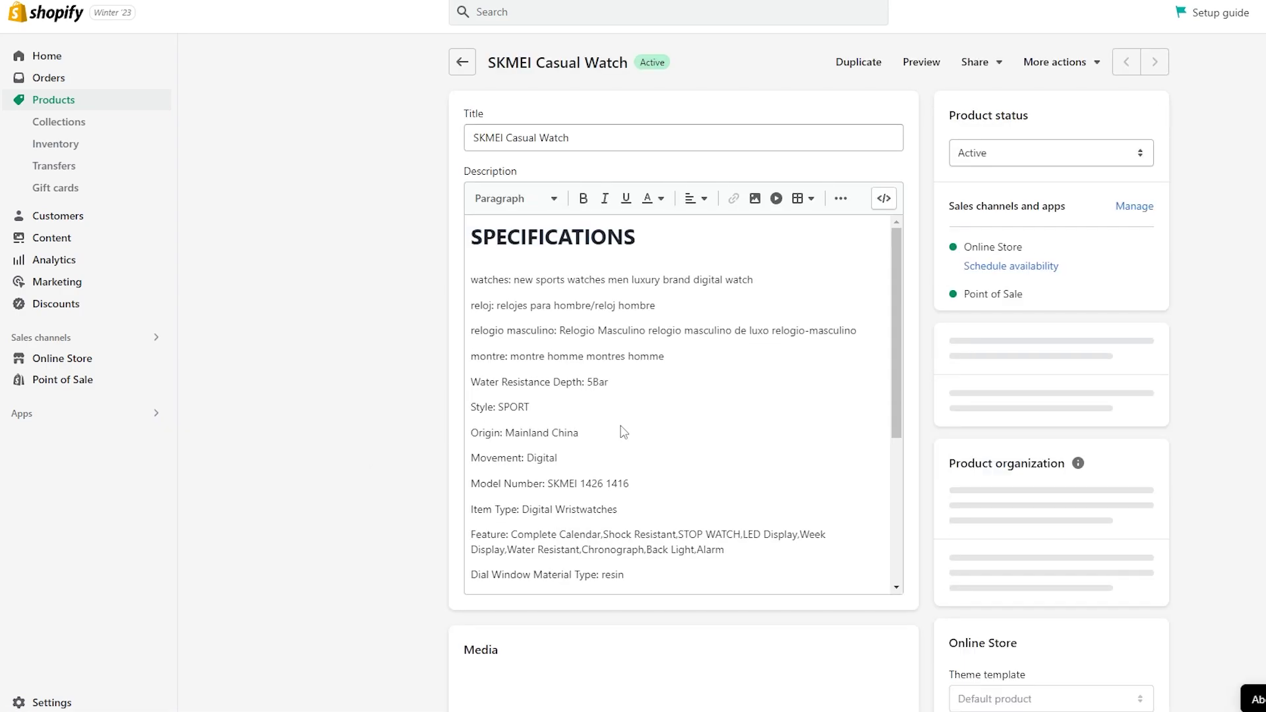
scroll(606, 422, down, 5)
scroll(555, 438, down, 5)
scroll(554, 435, up, 8)
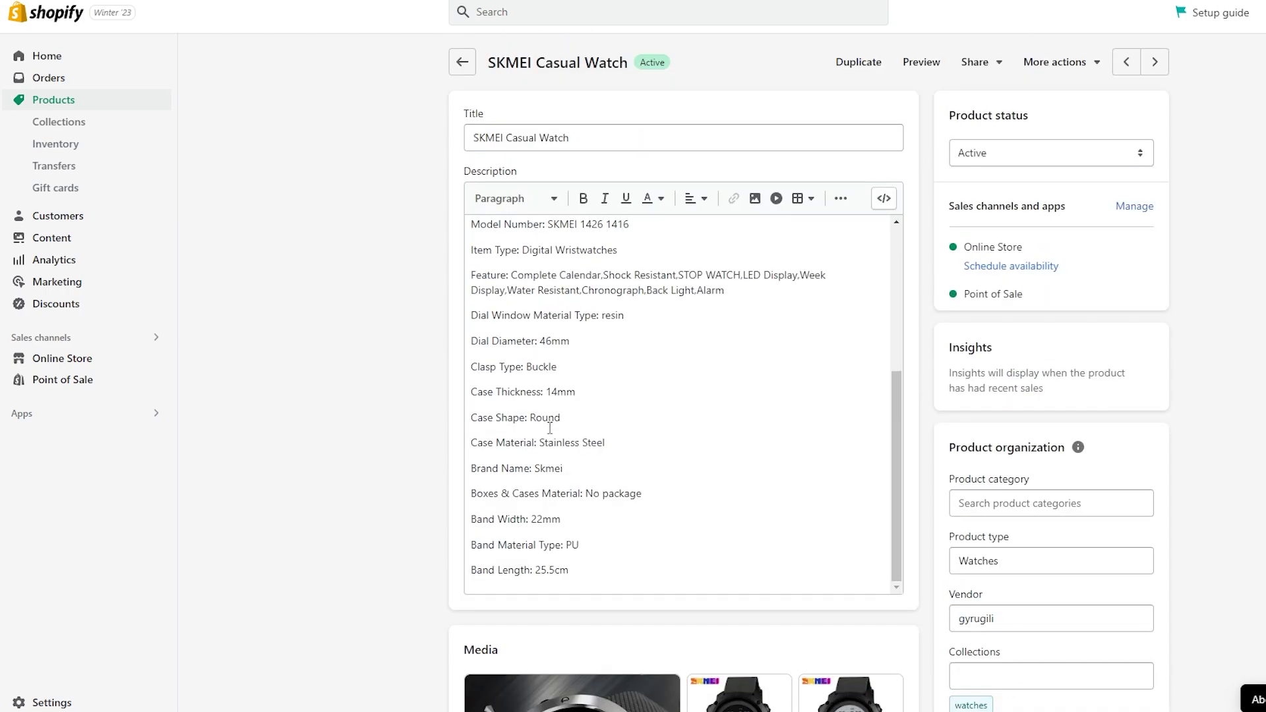
scroll(543, 428, down, 2)
scroll(542, 428, down, 2)
scroll(605, 530, up, 5)
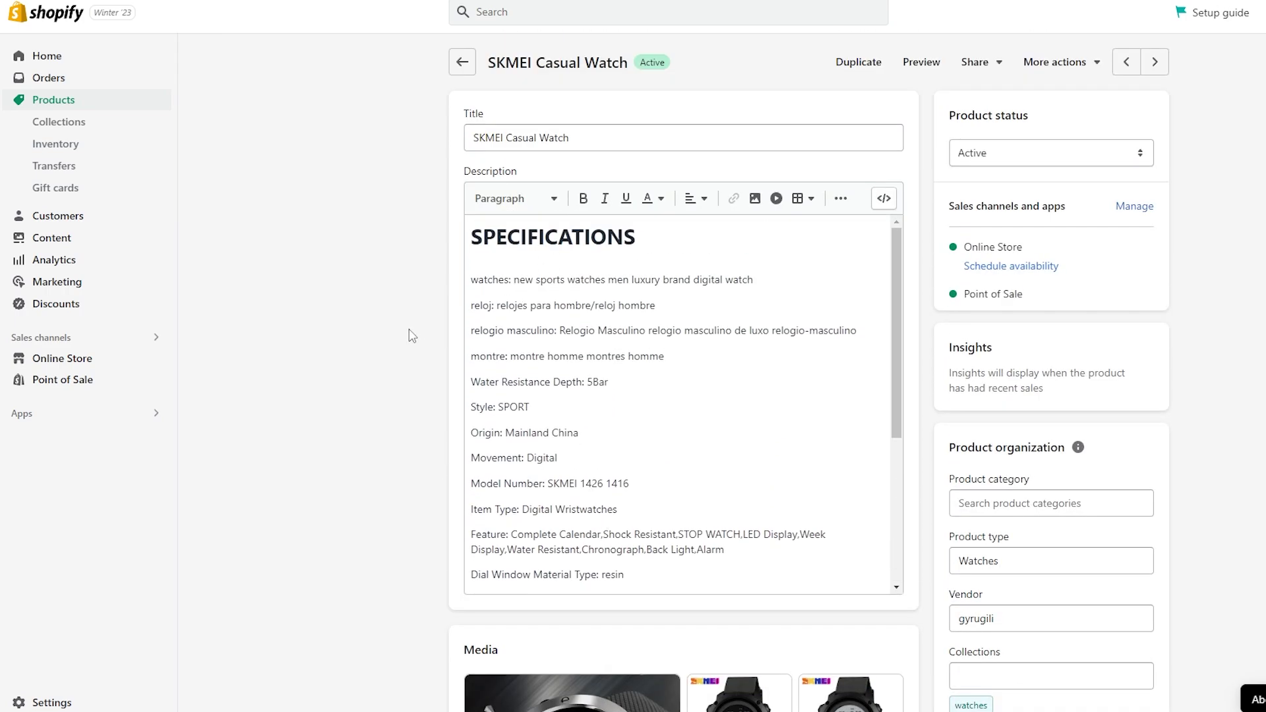
scroll(310, 461, down, 15)
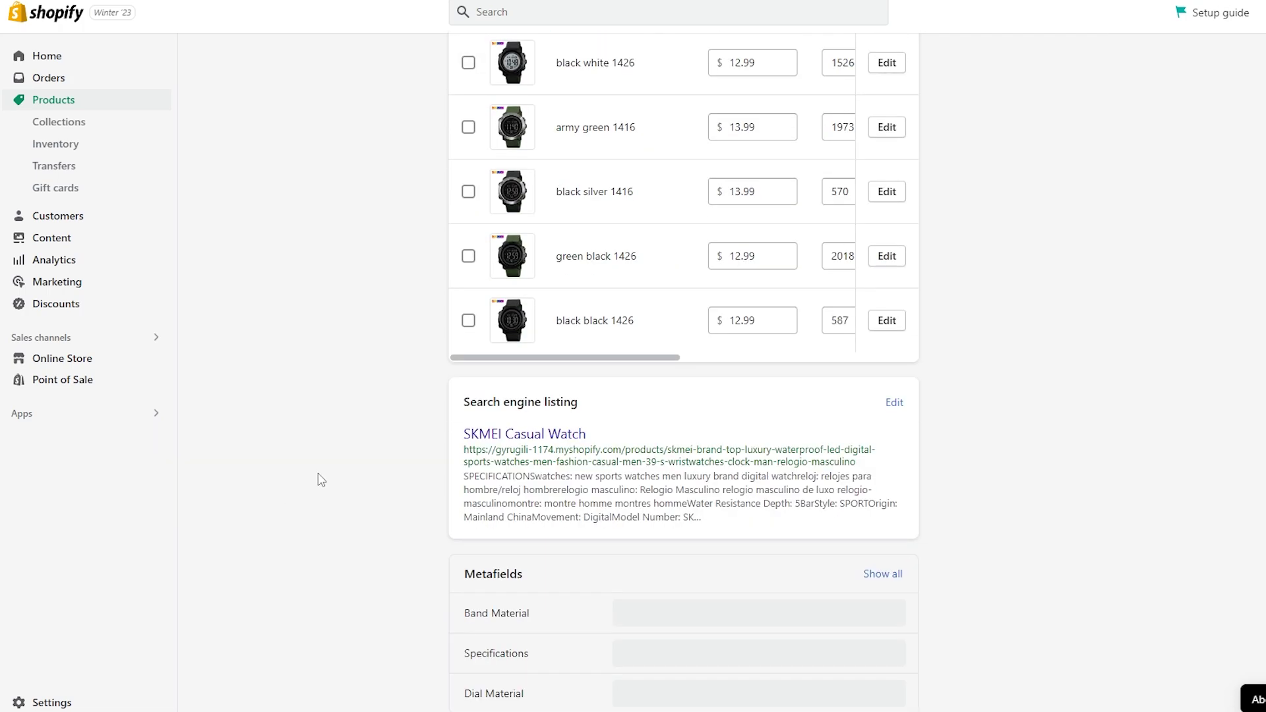
scroll(319, 480, down, 2)
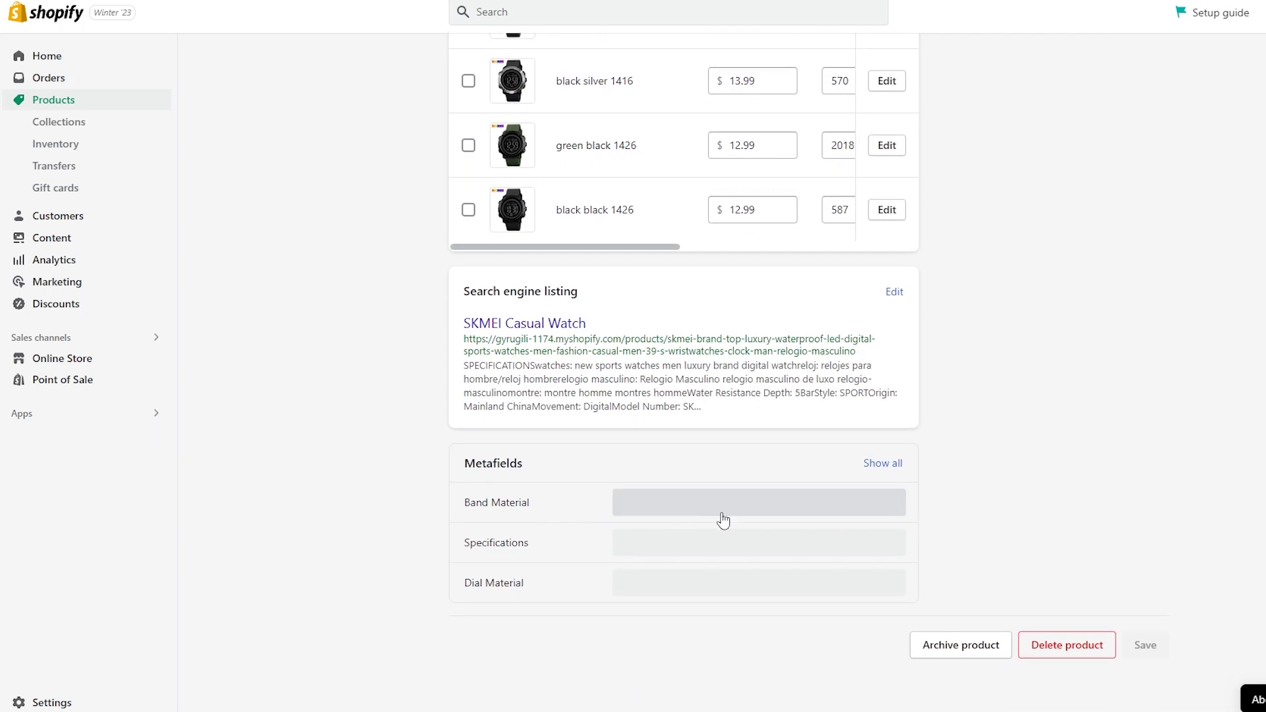
scroll(395, 587, up, 15)
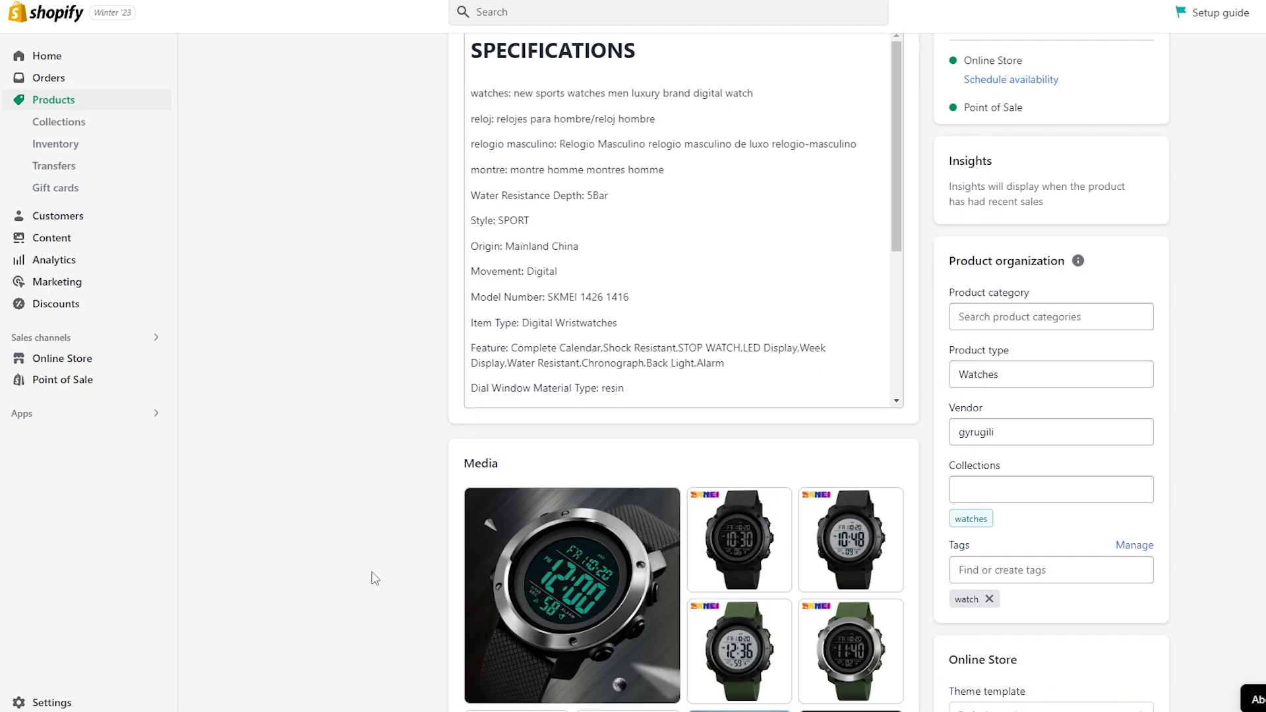
scroll(571, 270, down, 3)
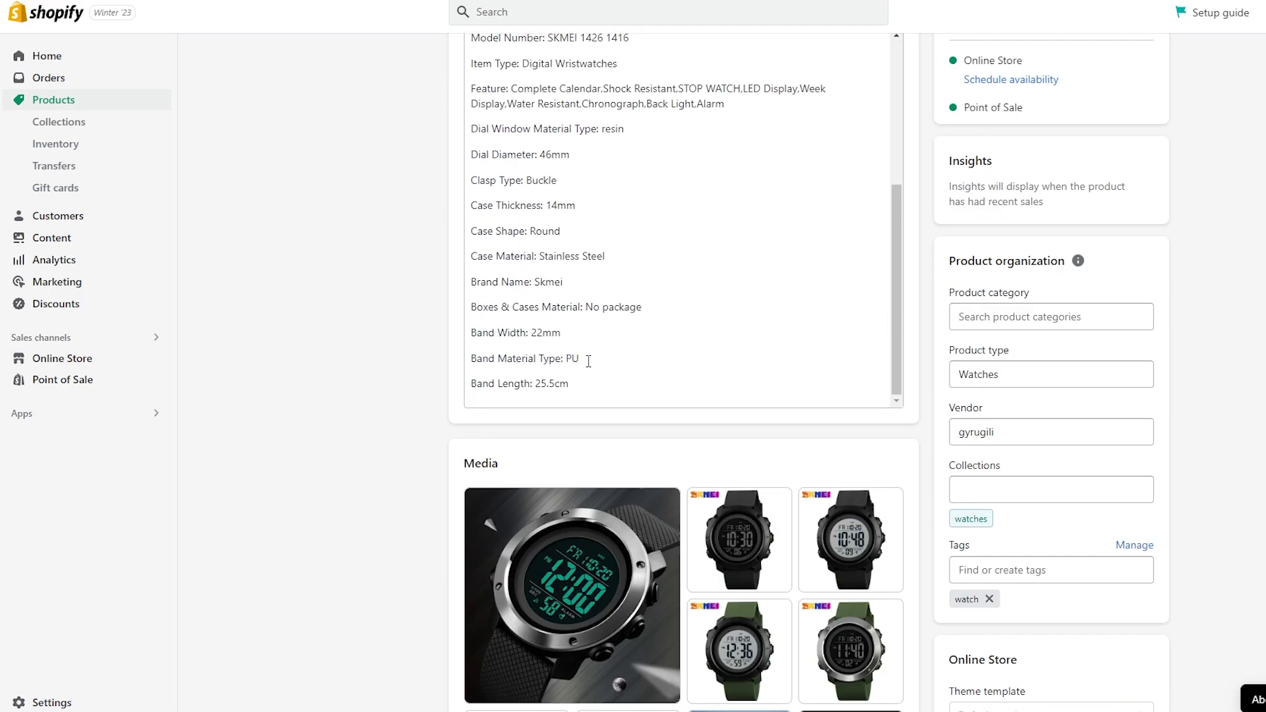
Cut 'Band Material Type: PU' from the description into the Band Material metafield.
drag(588, 361, 455, 360)
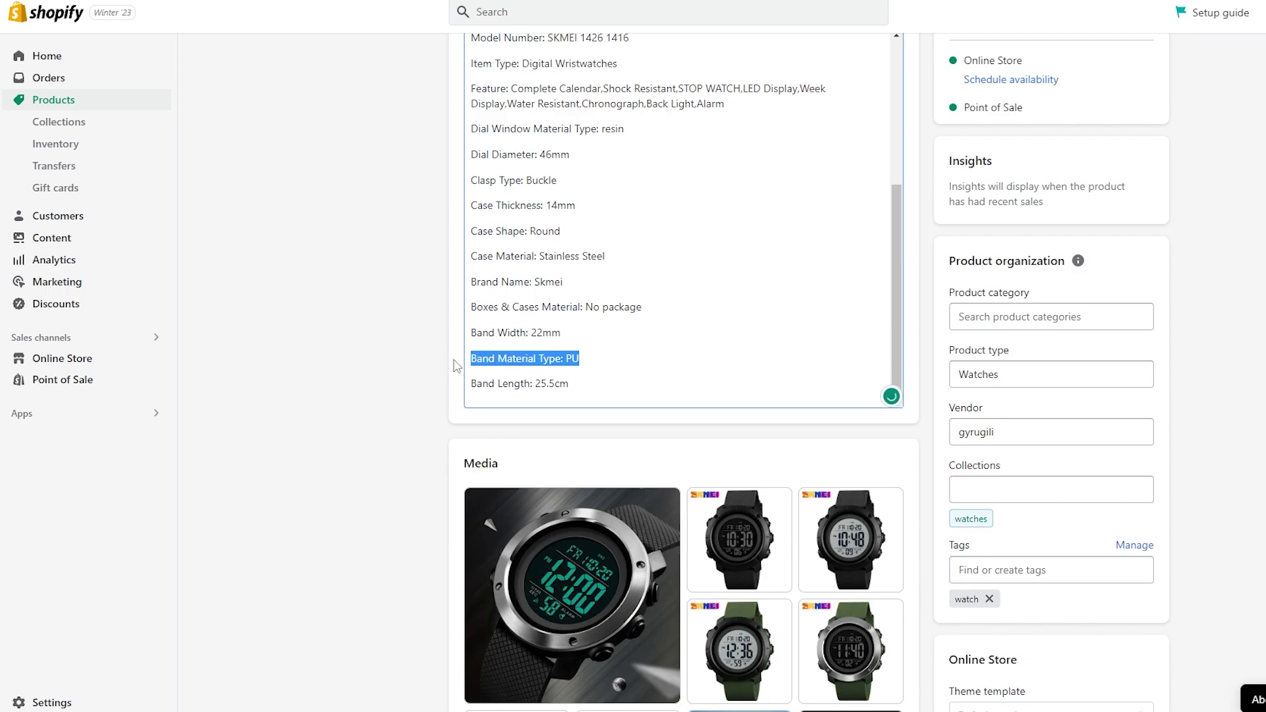
key(ctrl+x)
scroll(379, 483, down, 10)
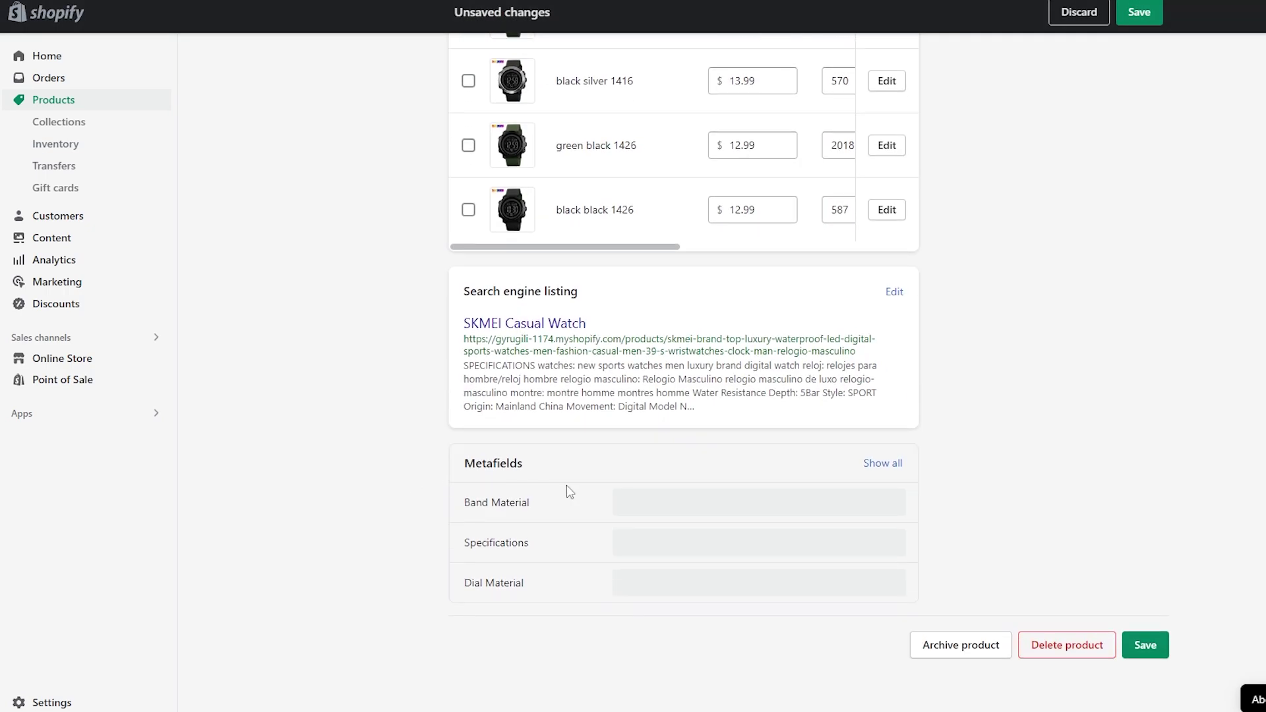
click(676, 511)
key(ctrl+v)
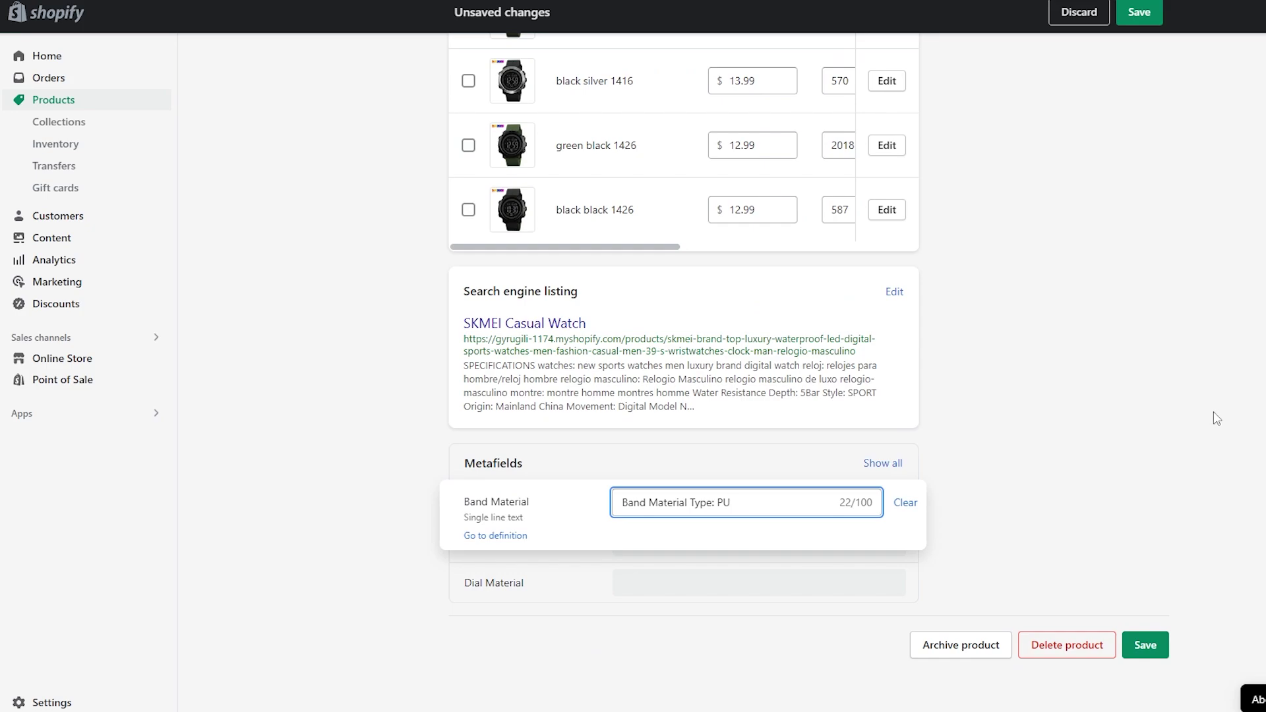
click(1216, 419)
scroll(1164, 472, up, 15)
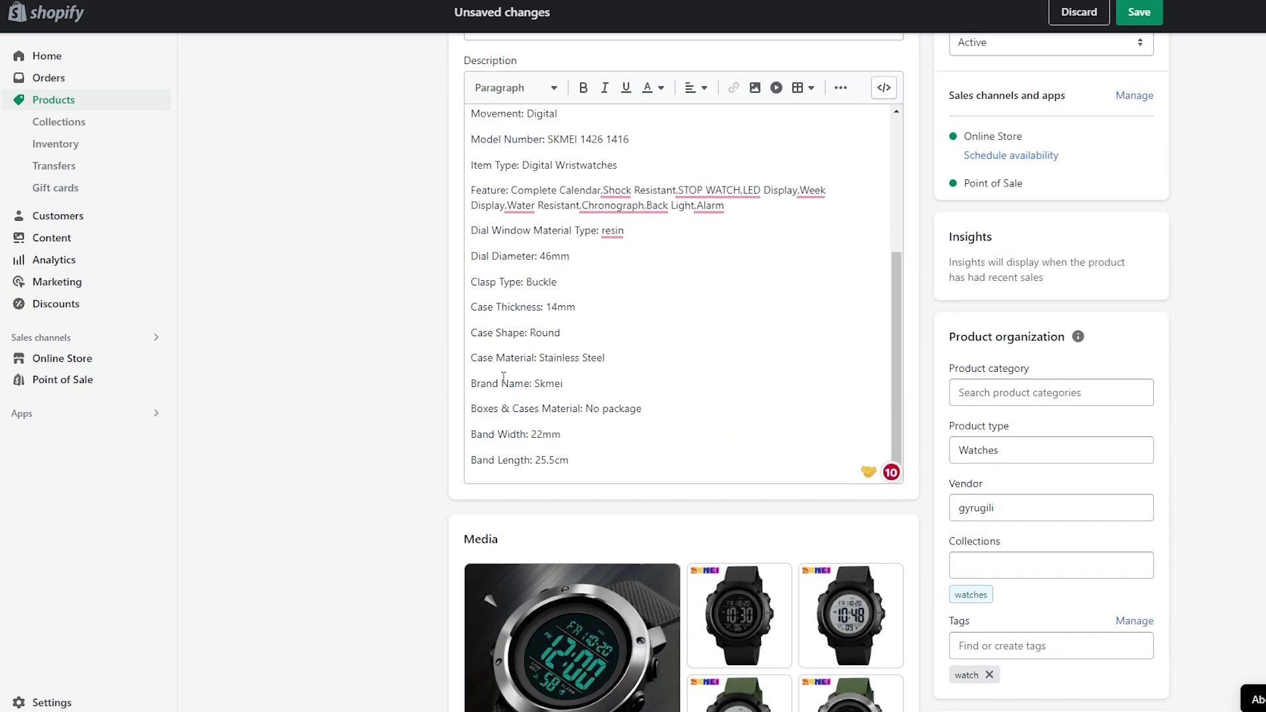
Cut 'Case Material: Stainless Steel' from the description into the Dial Material metafield.
drag(605, 357, 447, 362)
key(ctrl+x)
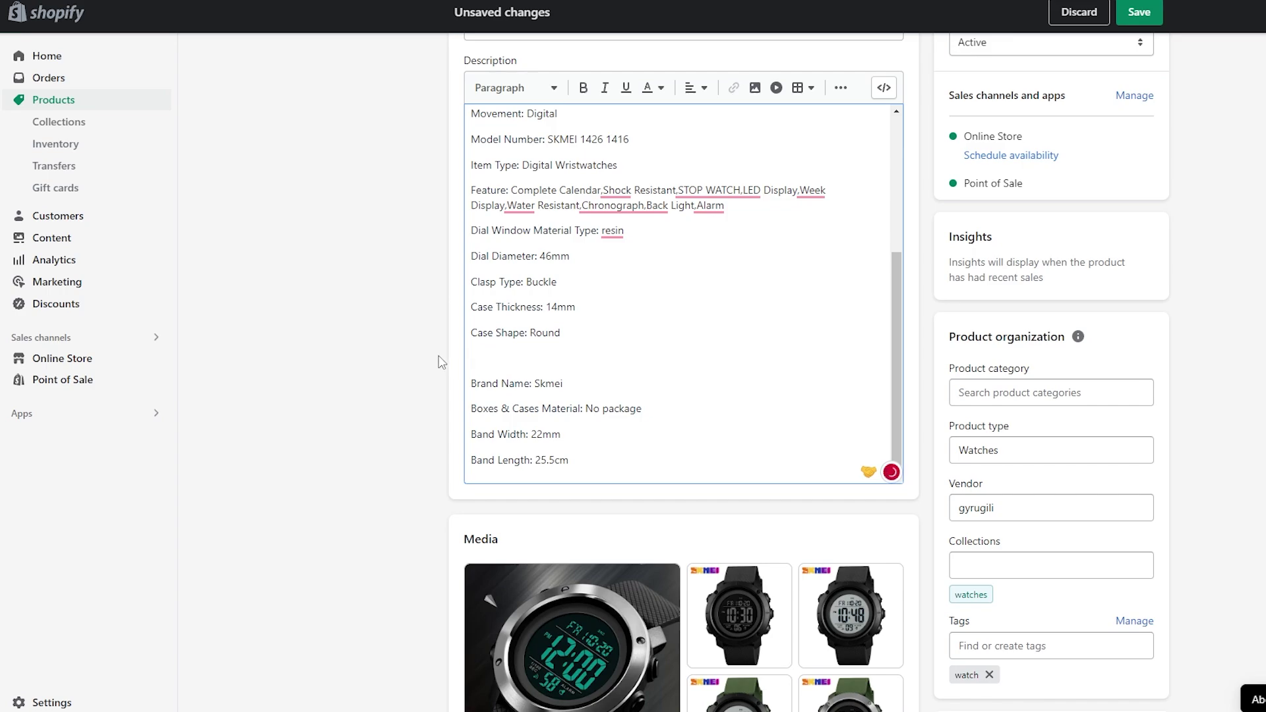
scroll(435, 356, down, 20)
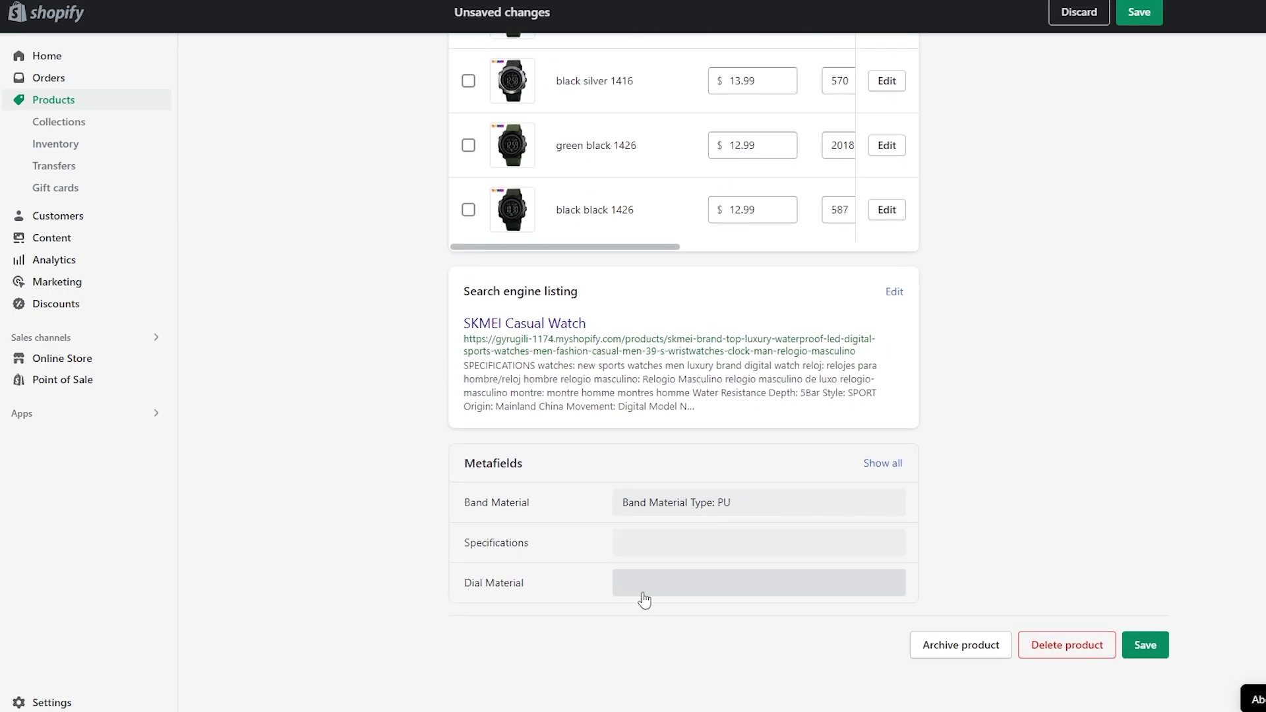
click(642, 593)
key(ctrl+v)
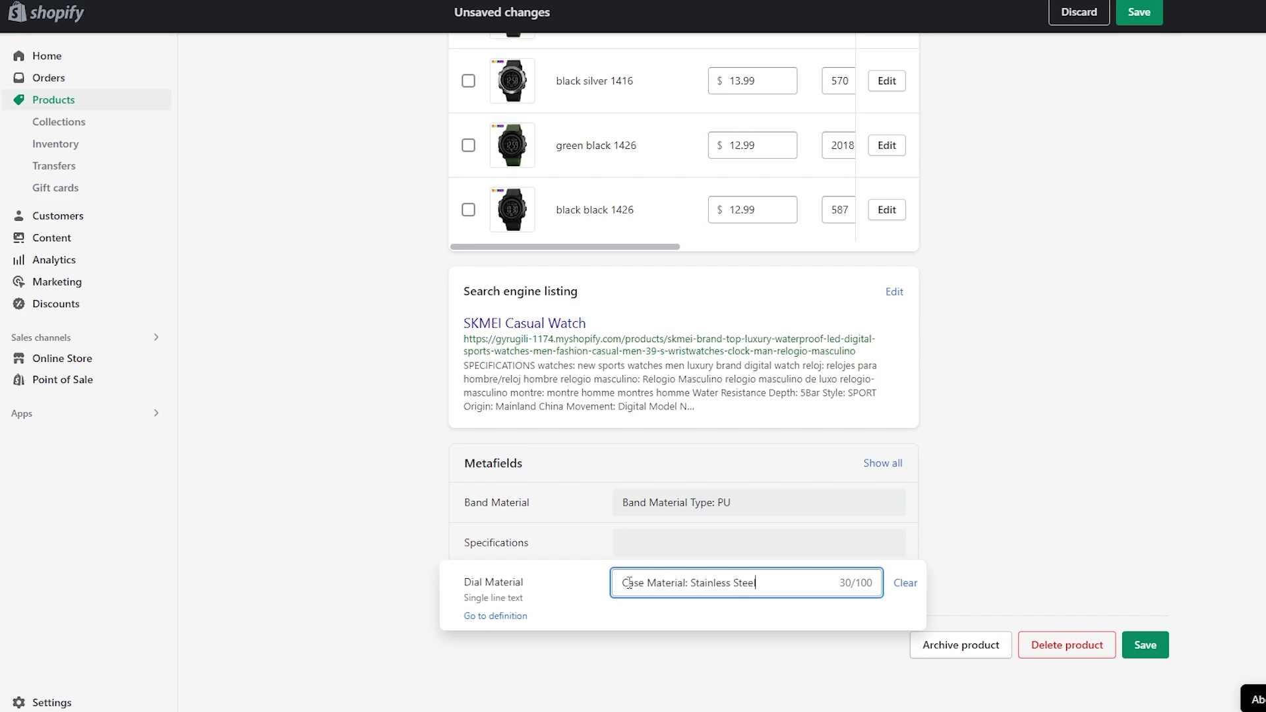
scroll(387, 545, up, 15)
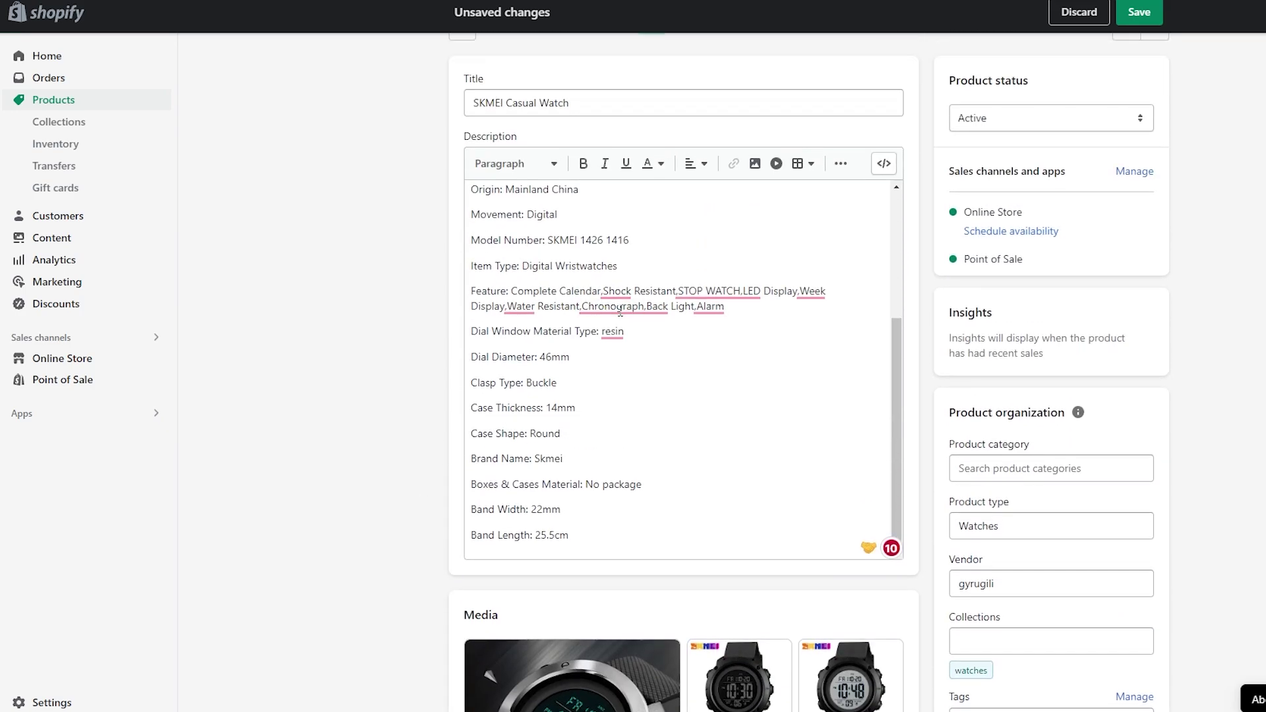
Copy the whole description into the Specifications metafield and verify the pasted spec list.
mouse_move(521, 307)
key(ctrl+a)
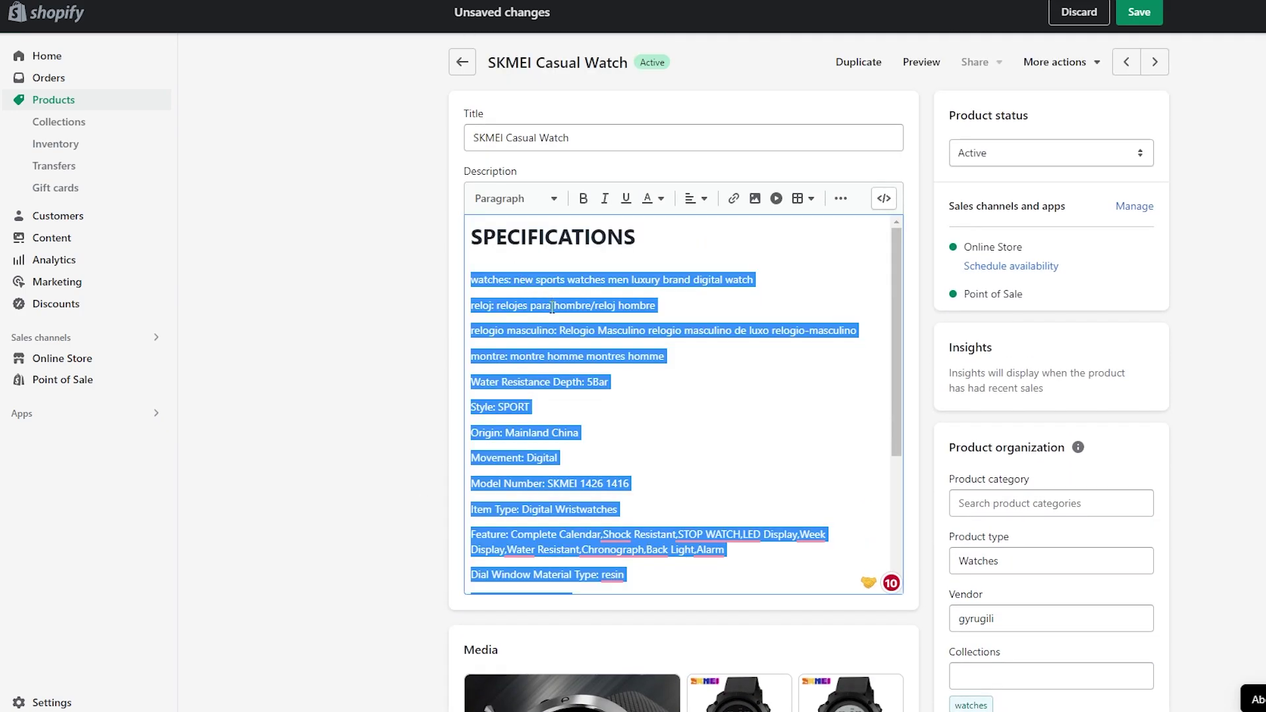
scroll(389, 443, down, 15)
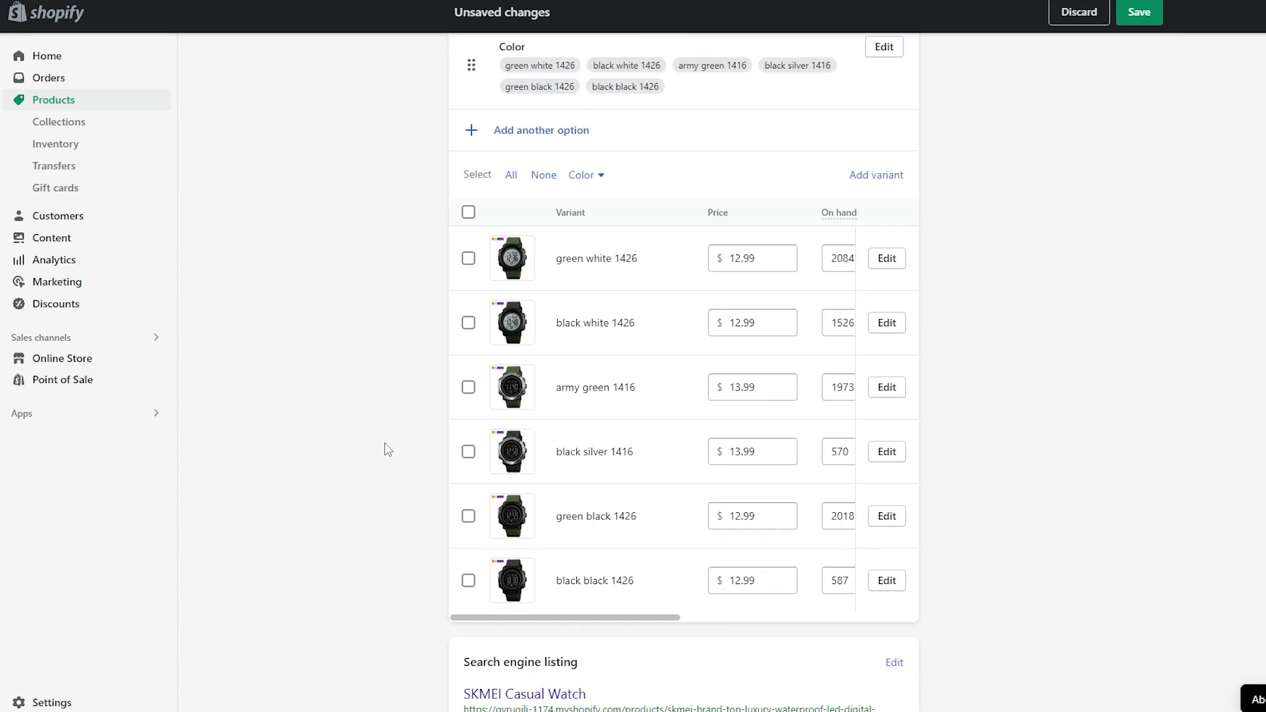
click(625, 549)
key(ctrl+v)
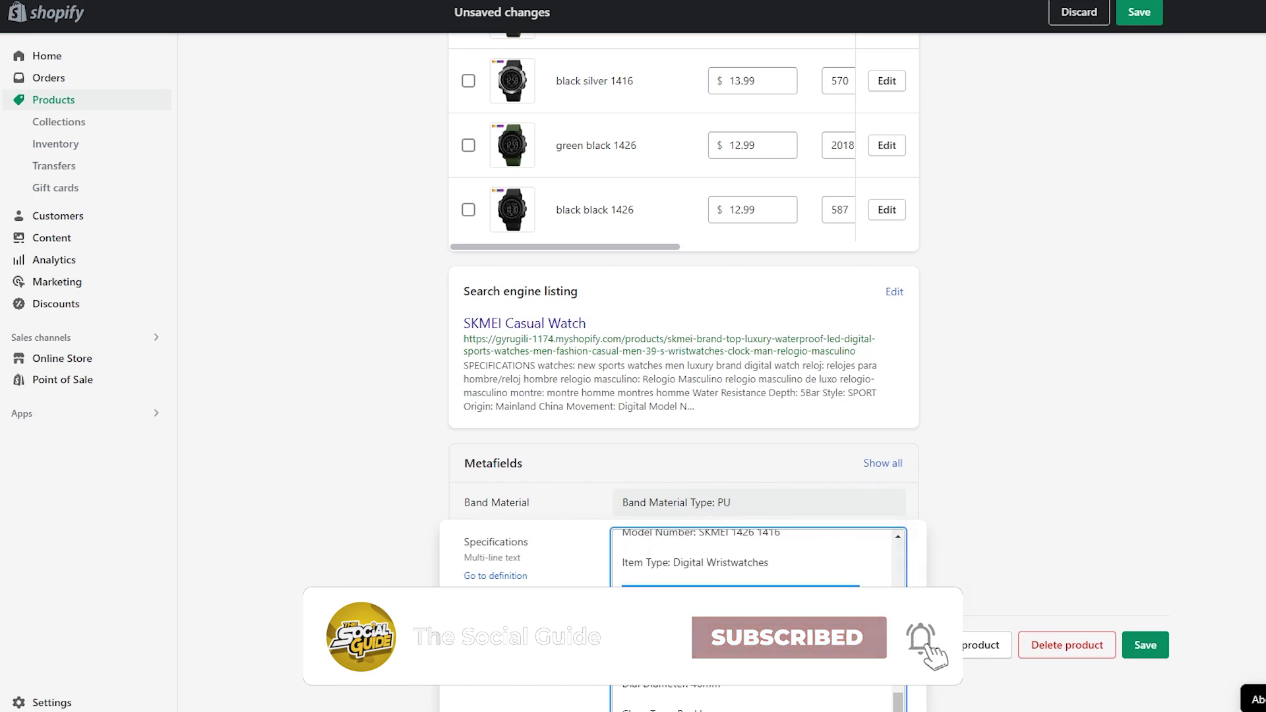
scroll(758, 561, up, 2)
click(1263, 475)
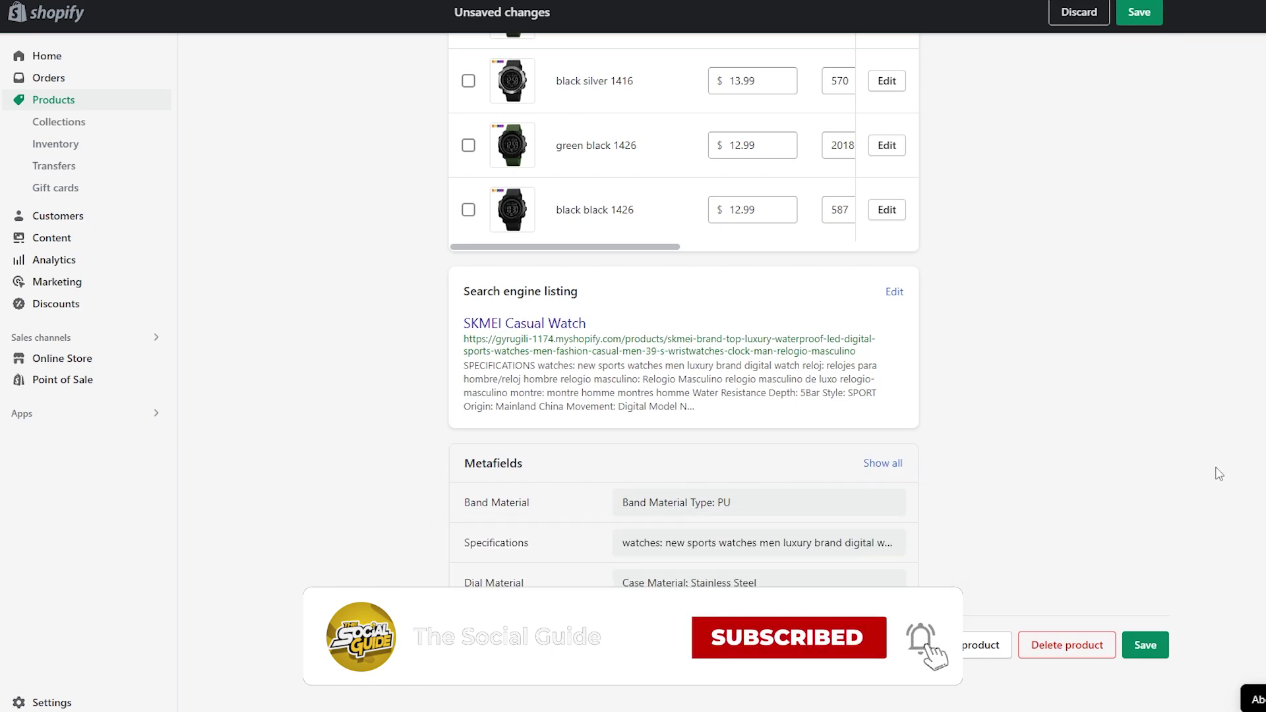
click(718, 537)
Delete the spec paragraphs from the description, leaving only the Feature section.
scroll(741, 598, up, 15)
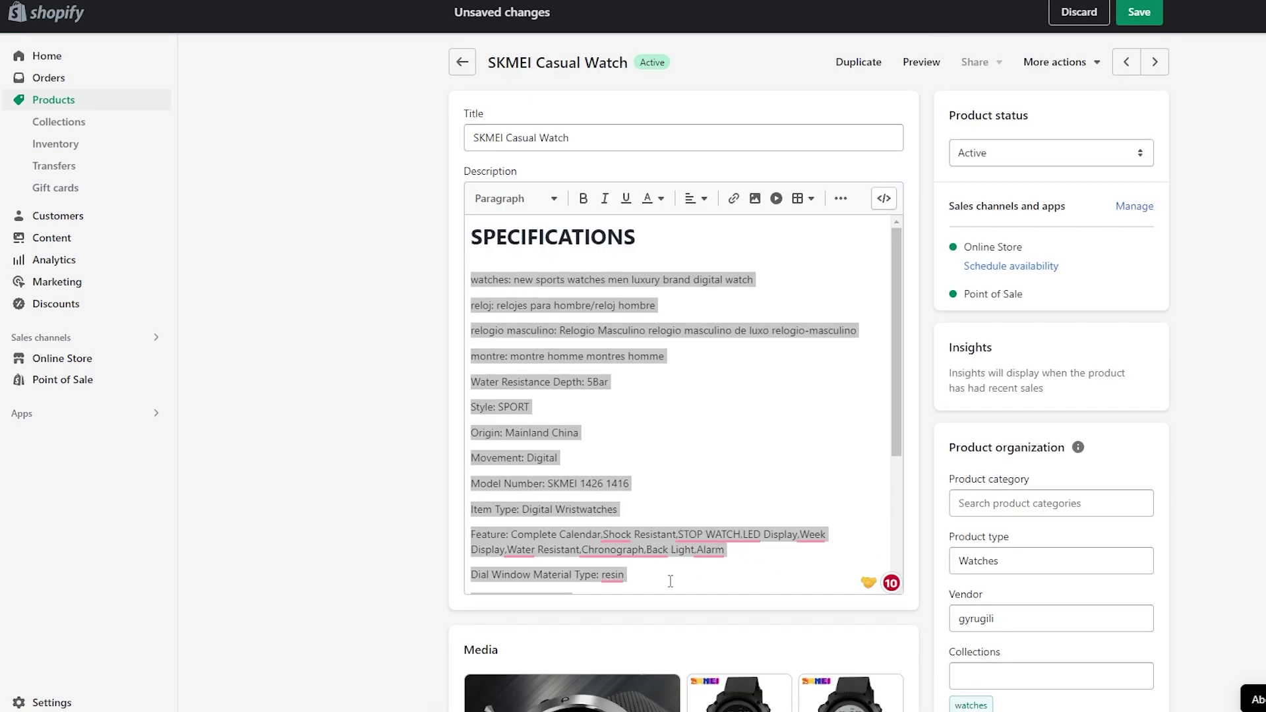
drag(670, 579, 396, 272)
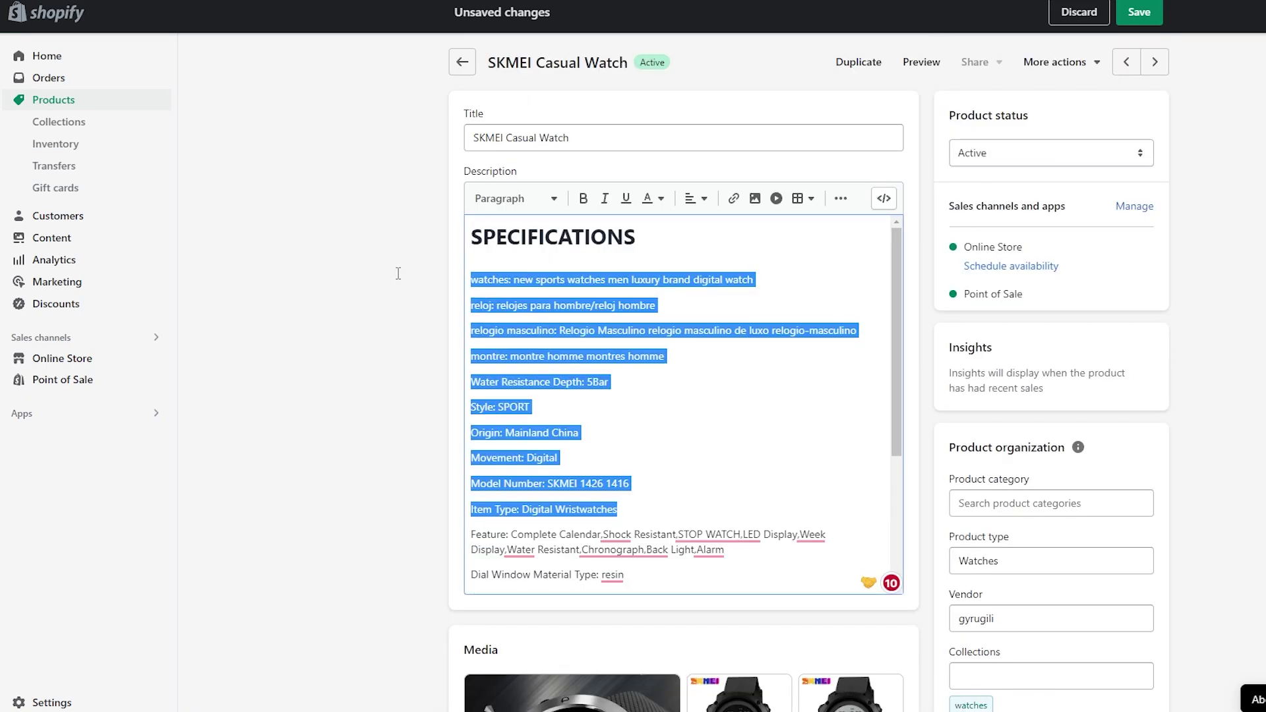
key(BackSpace)
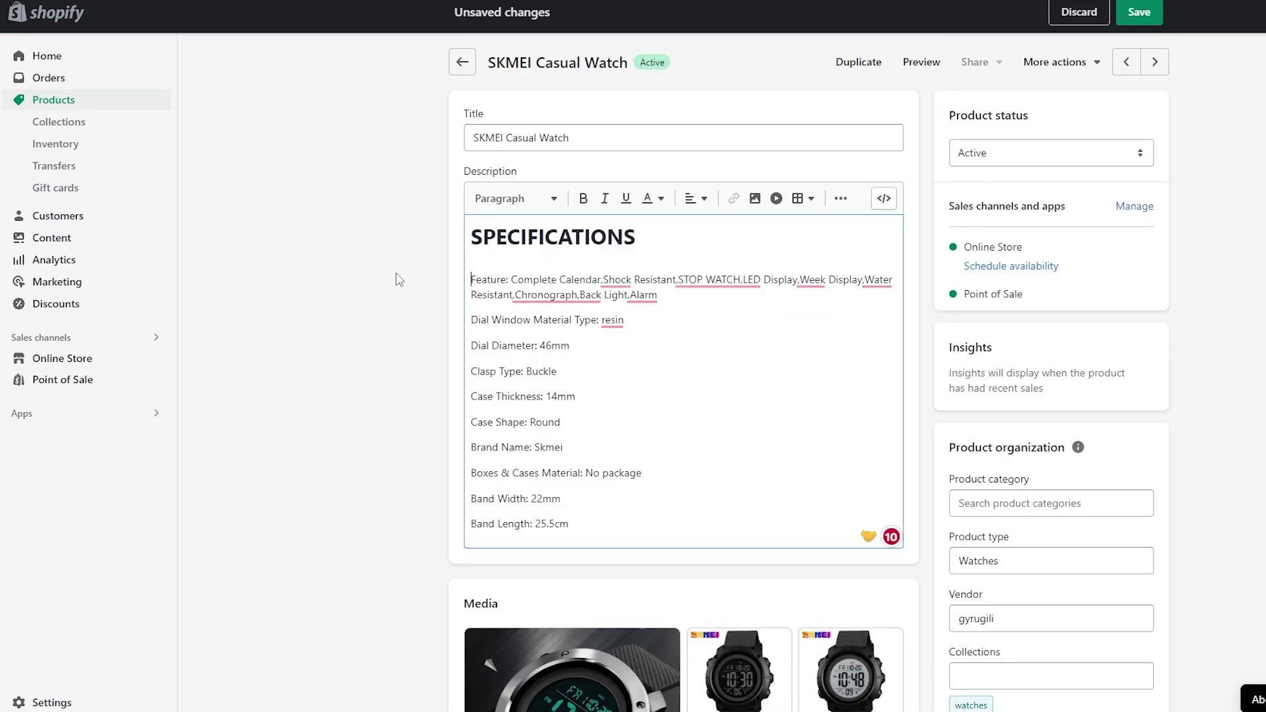
click(476, 318)
key(ctrl+shift+End)
key(BackSpace)
key(BackSpace)
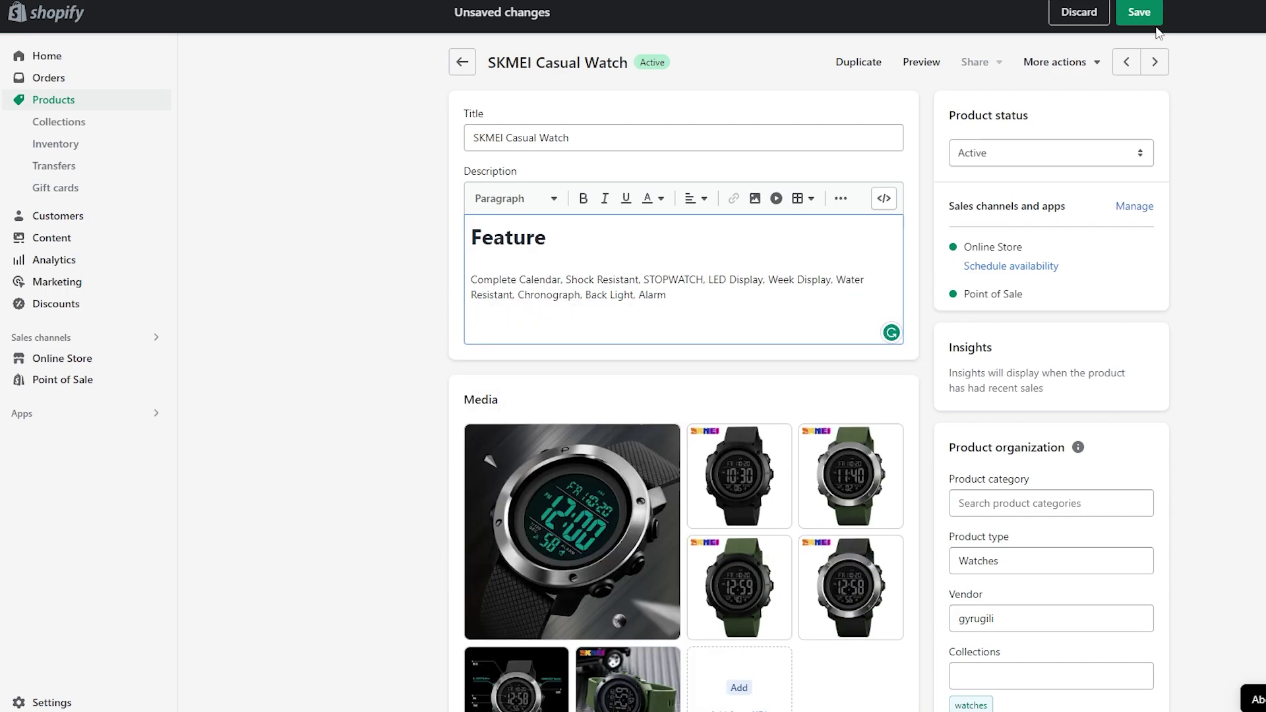
Save the SKMEI Casual Watch changes and tick the green white 1426 variant.
click(1151, 20)
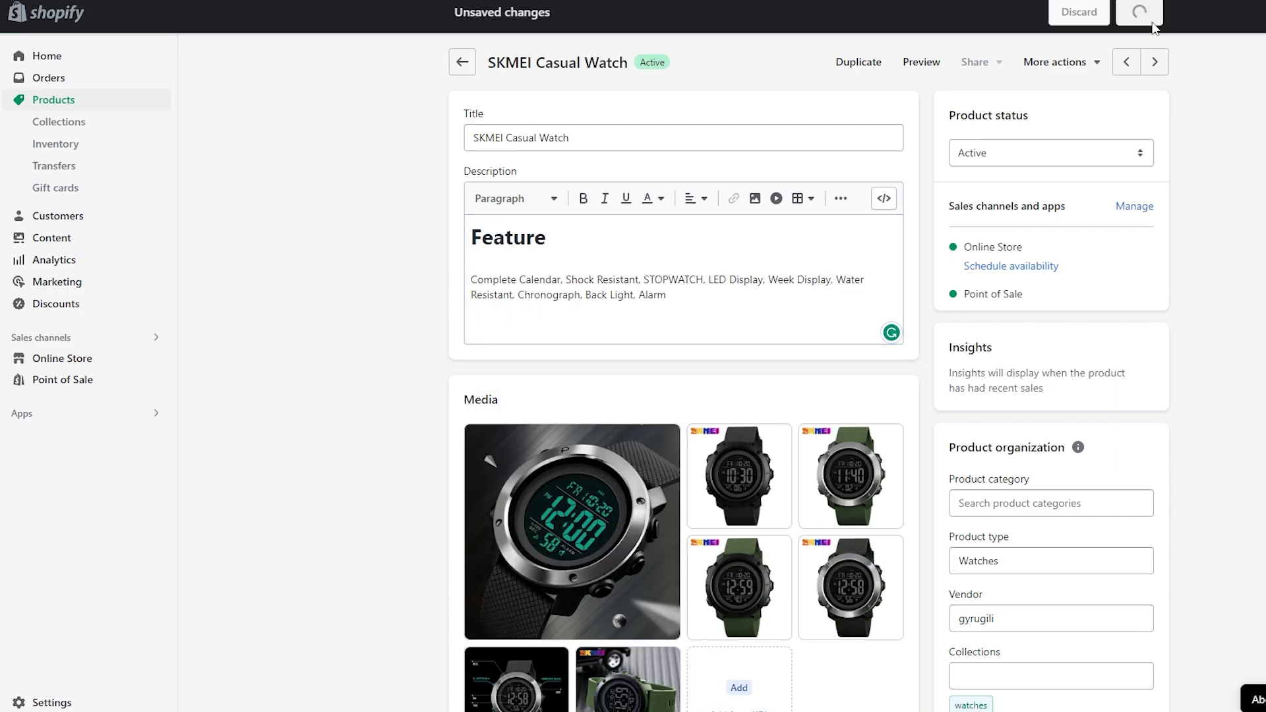
scroll(1201, 393, down, 15)
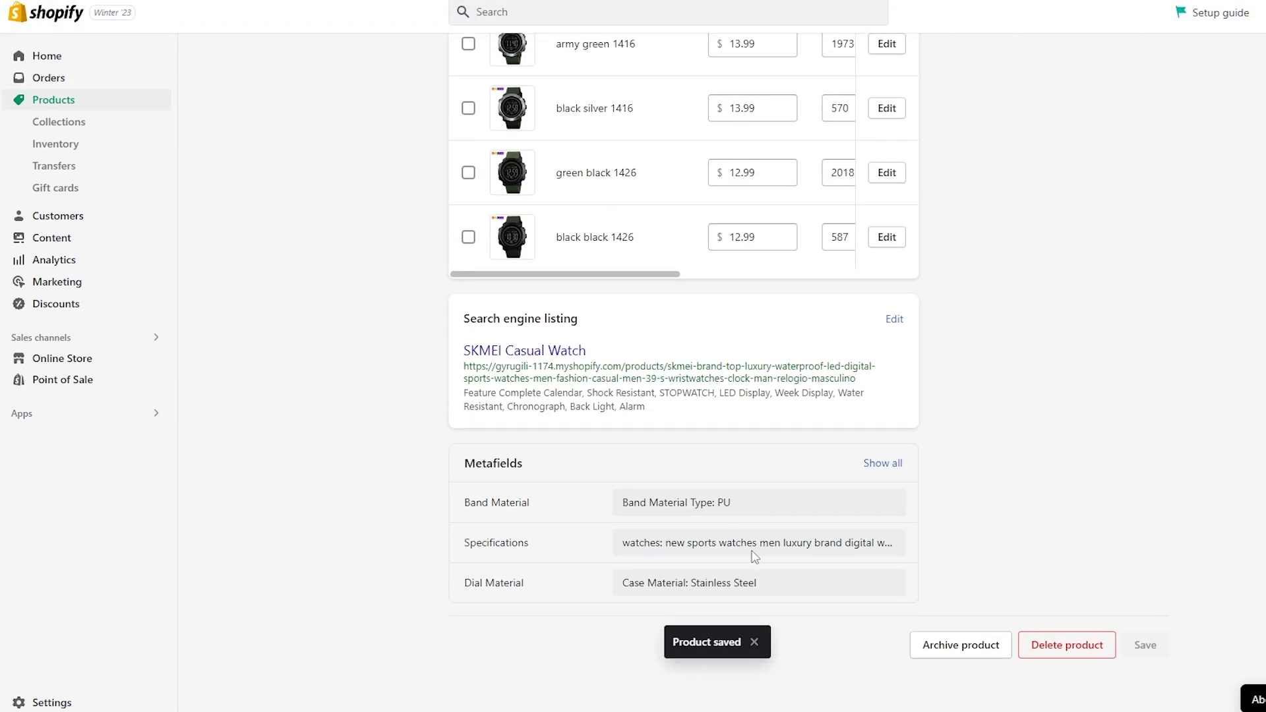
scroll(890, 462, up, 10)
scroll(478, 373, down, 3)
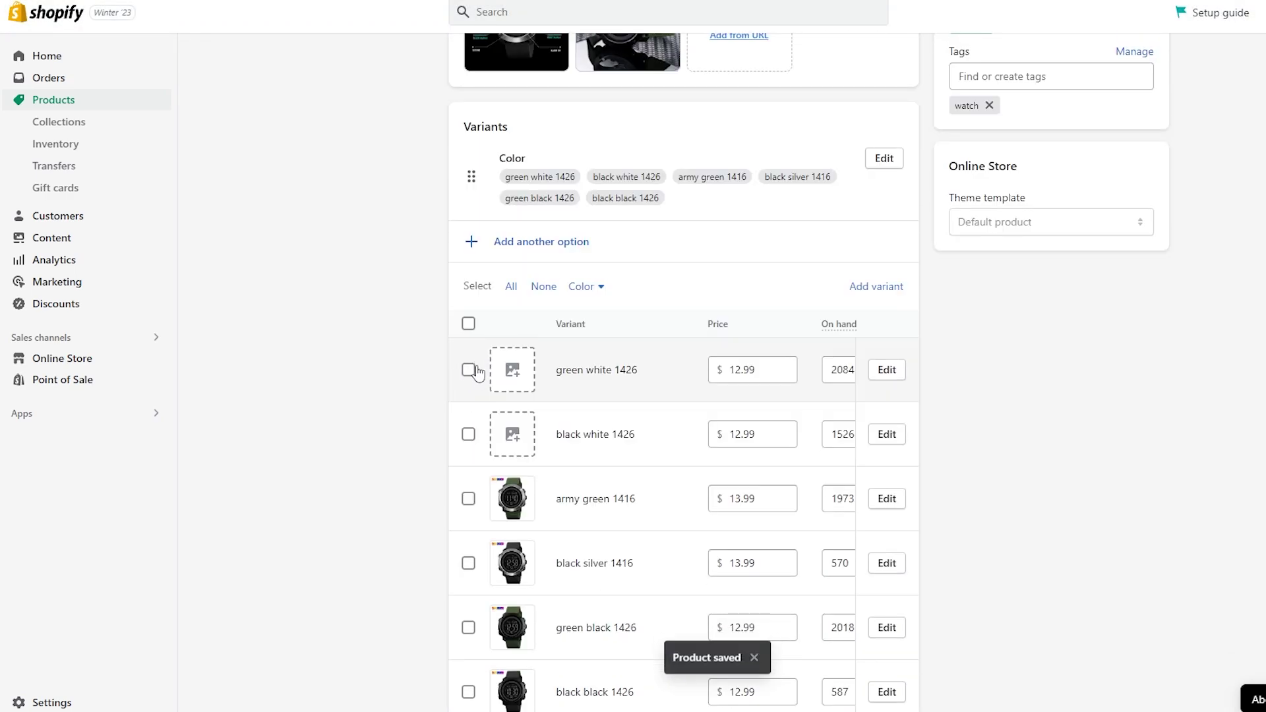
click(470, 371)
Tick the black white 1426 variant, then review Minimalistic Quartz Watch's description and empty metafields.
click(468, 436)
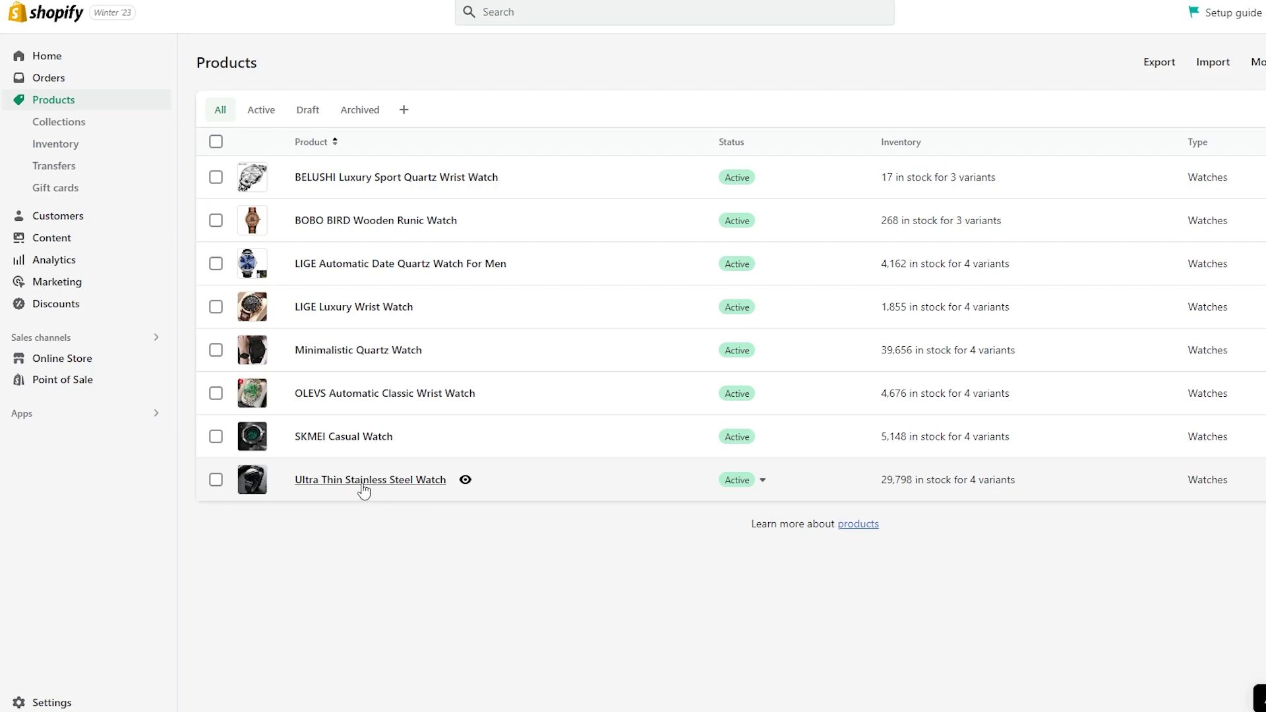
click(350, 362)
scroll(1005, 435, down, 15)
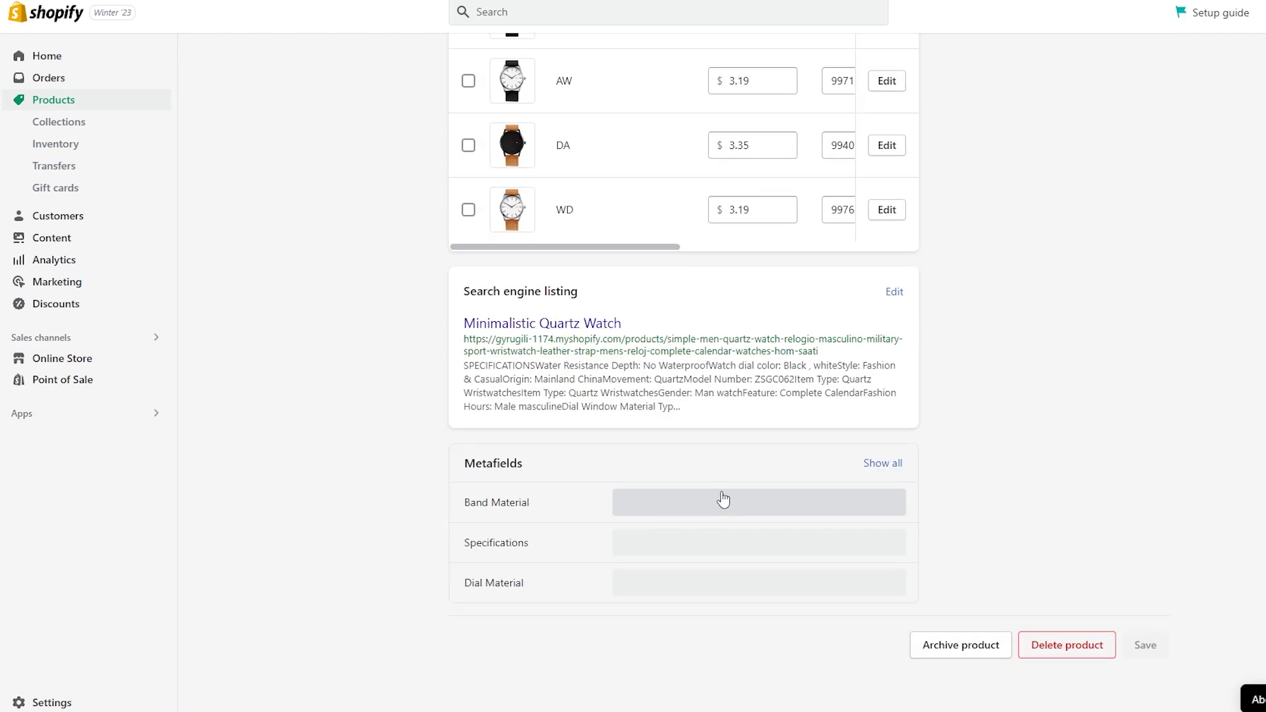
scroll(723, 499, up, 3)
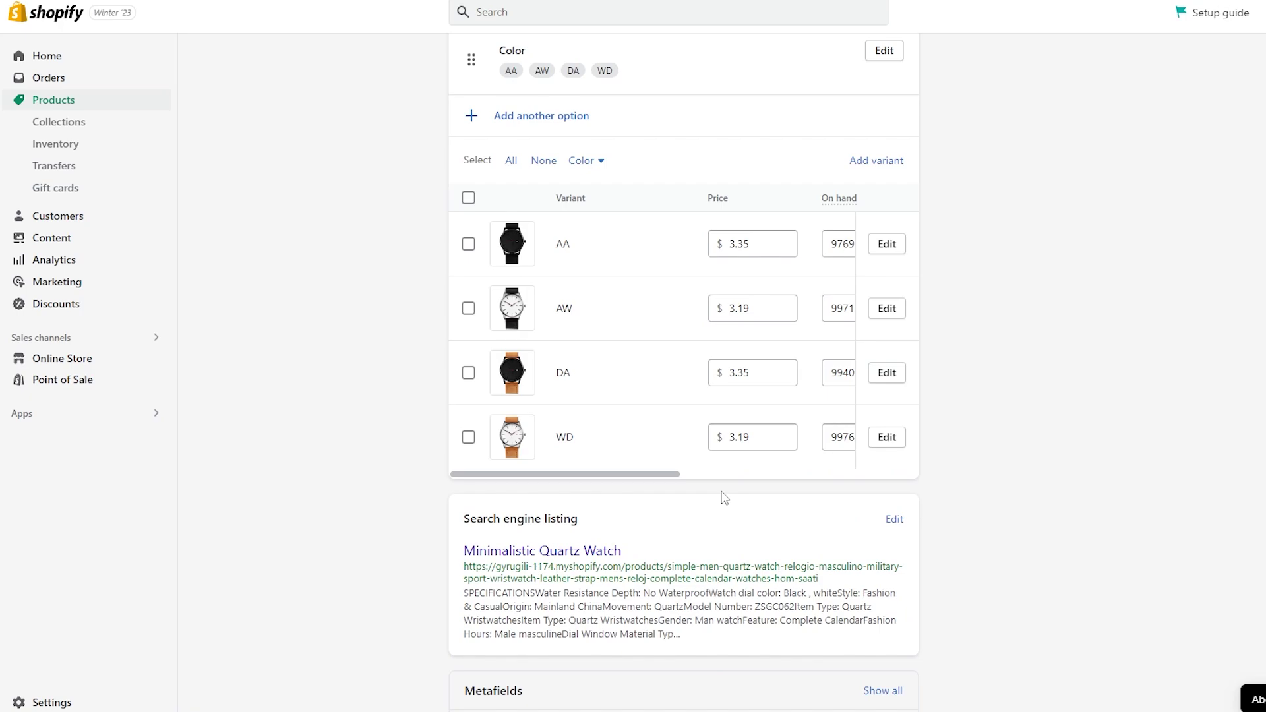
scroll(724, 498, down, 3)
scroll(723, 497, up, 3)
scroll(723, 494, up, 10)
scroll(715, 508, down, 9)
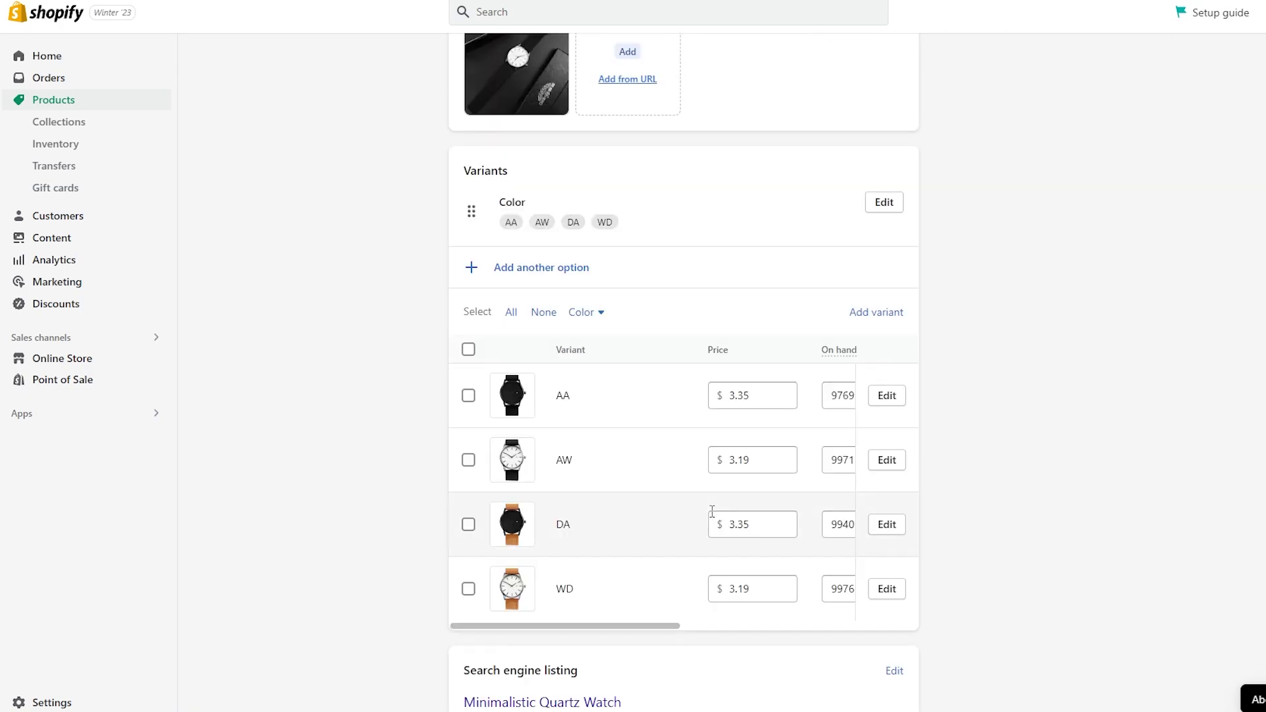
scroll(708, 512, down, 4)
scroll(708, 517, up, 17)
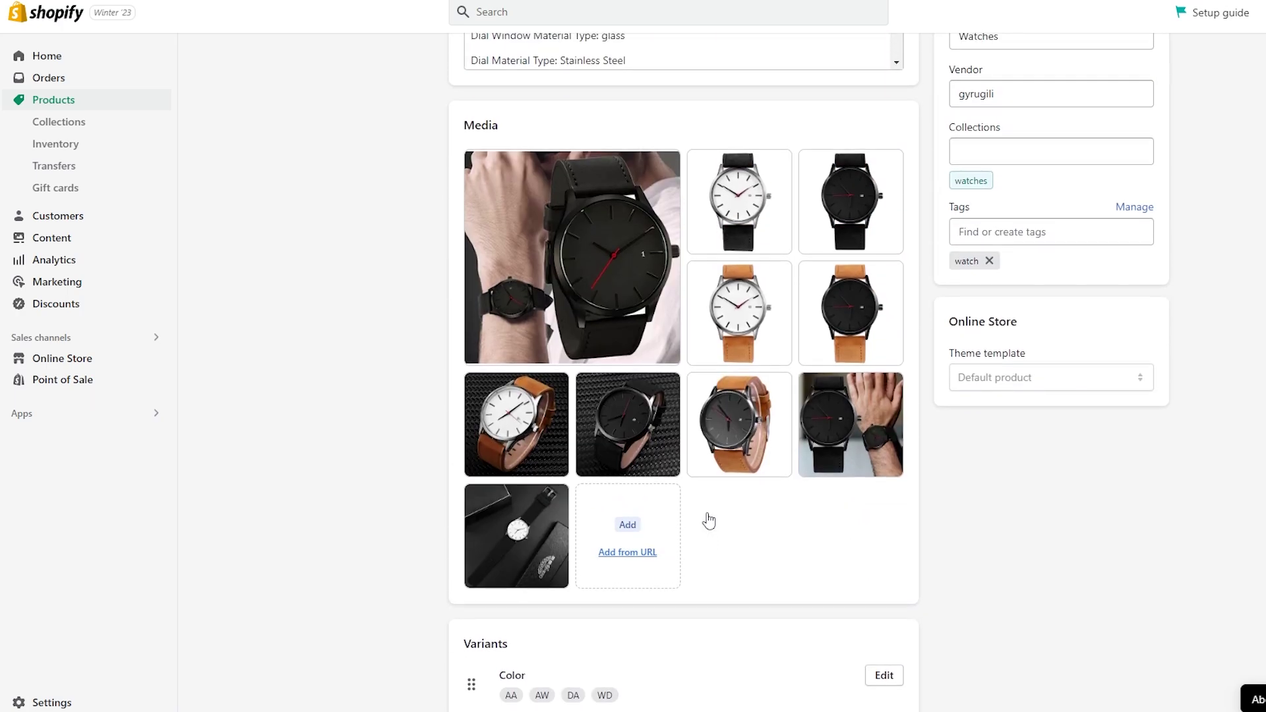
scroll(681, 485, down, 15)
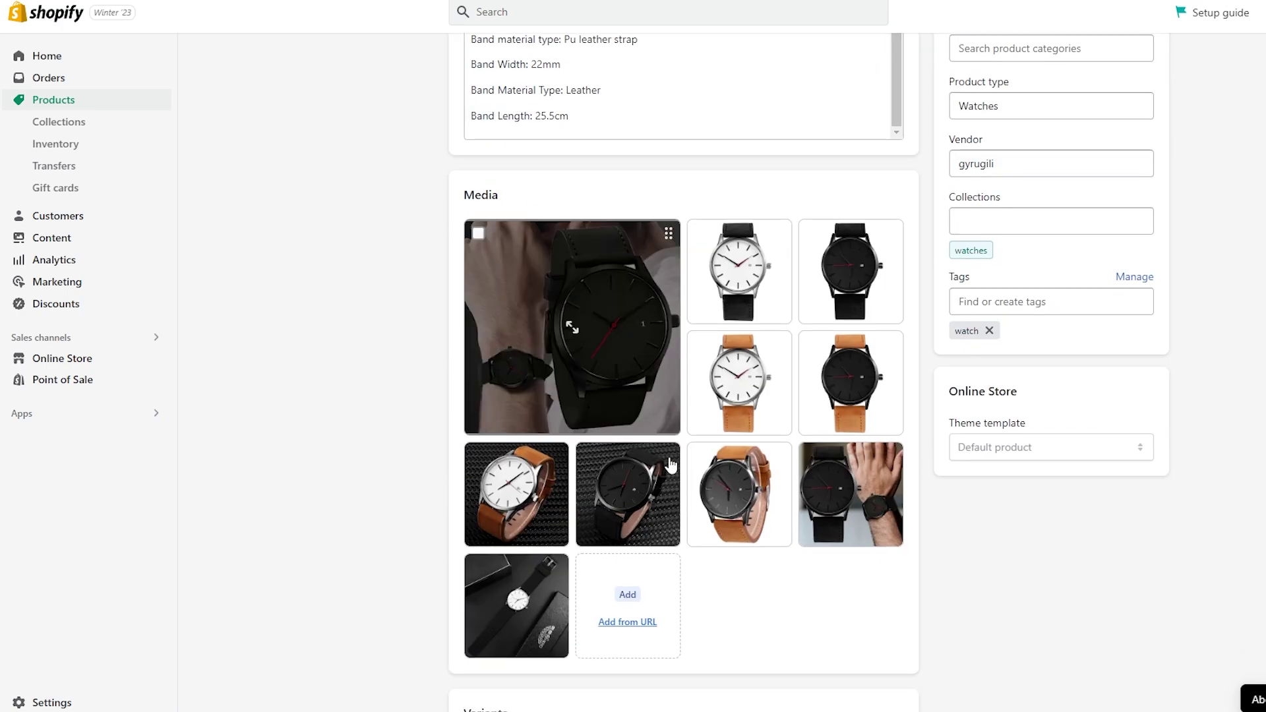
scroll(529, 557, down, 8)
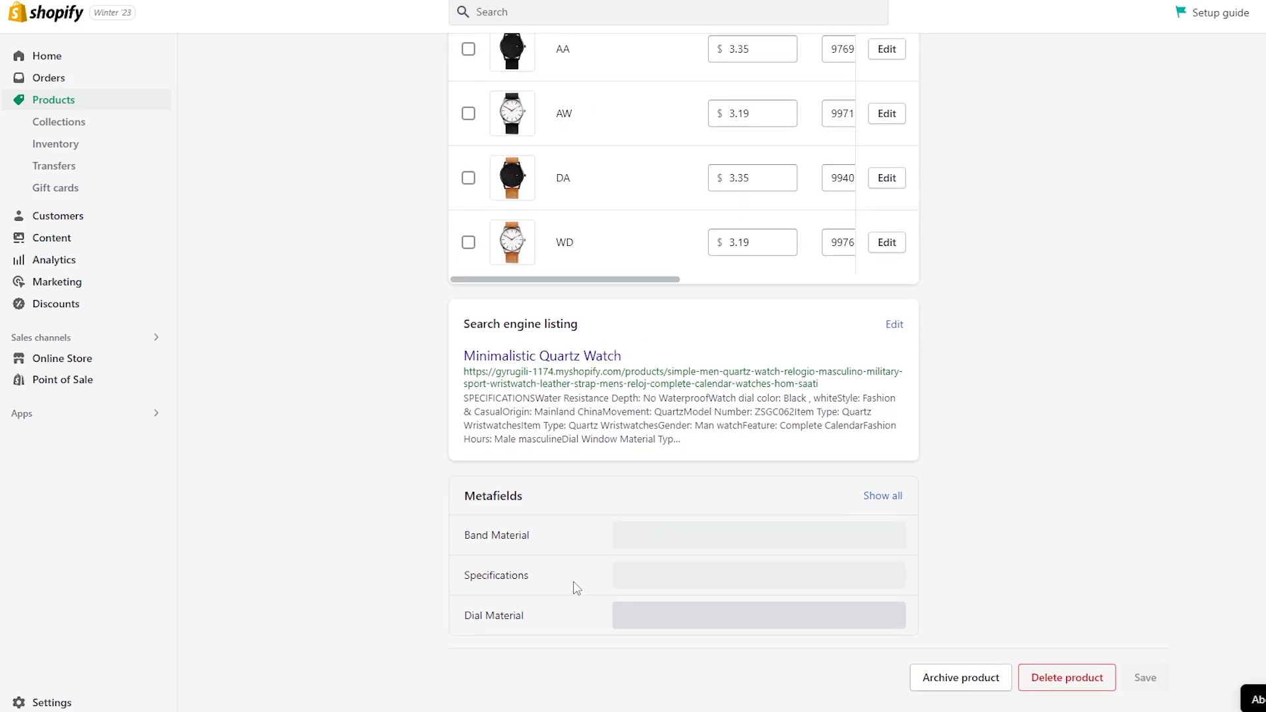
scroll(572, 589, up, 10)
scroll(569, 590, up, 8)
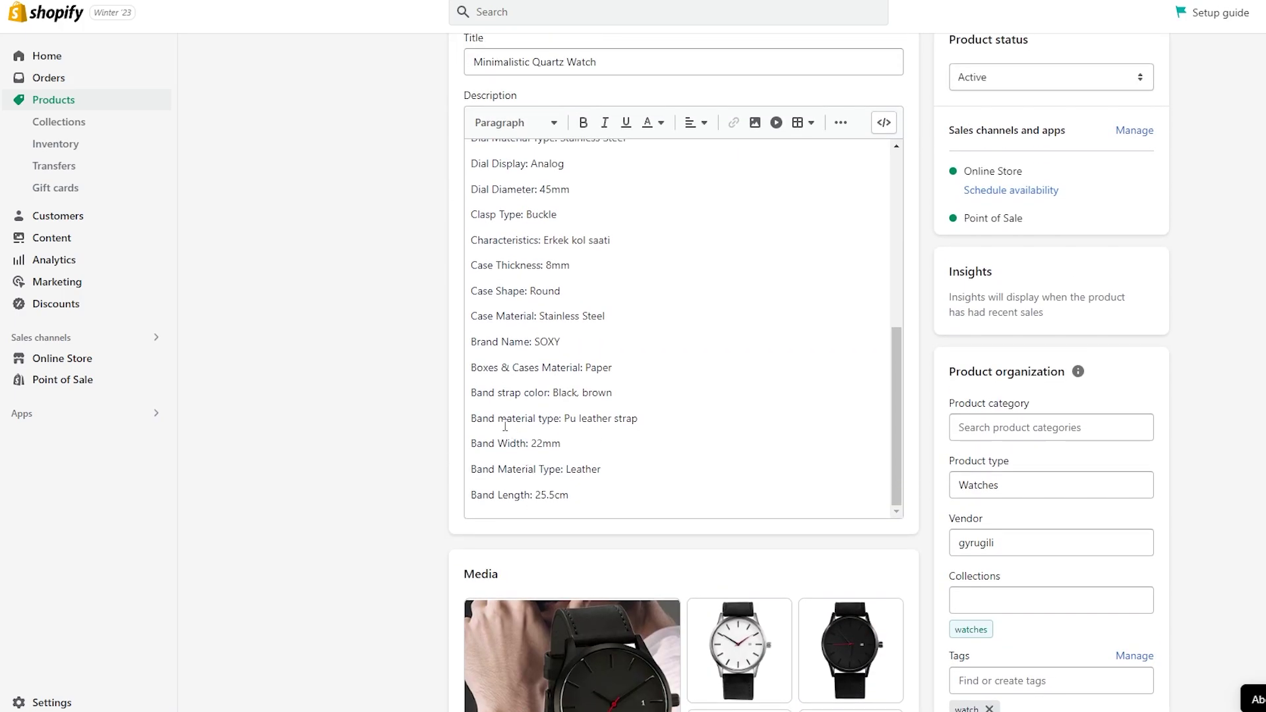
Move the 'Band material type: Pu leather strap' line from the description into the Band Material metafield.
drag(632, 419, 447, 424)
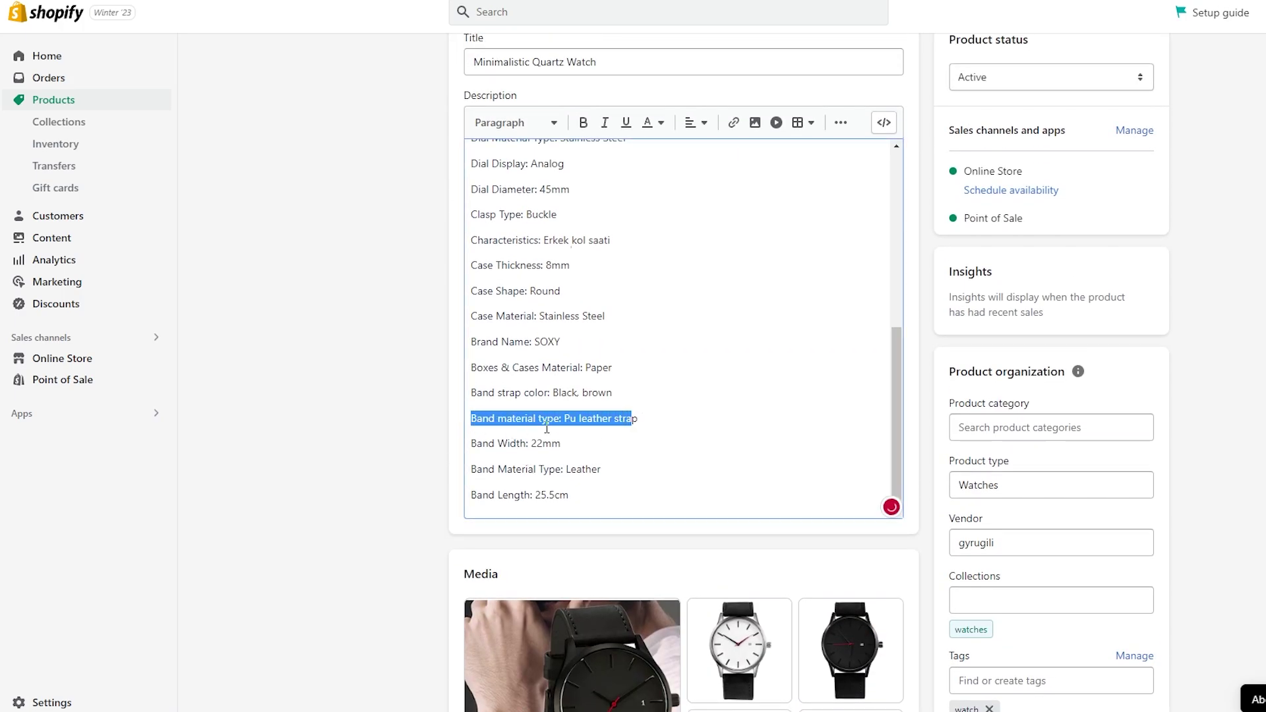
key(ctrl+x)
scroll(348, 446, down, 15)
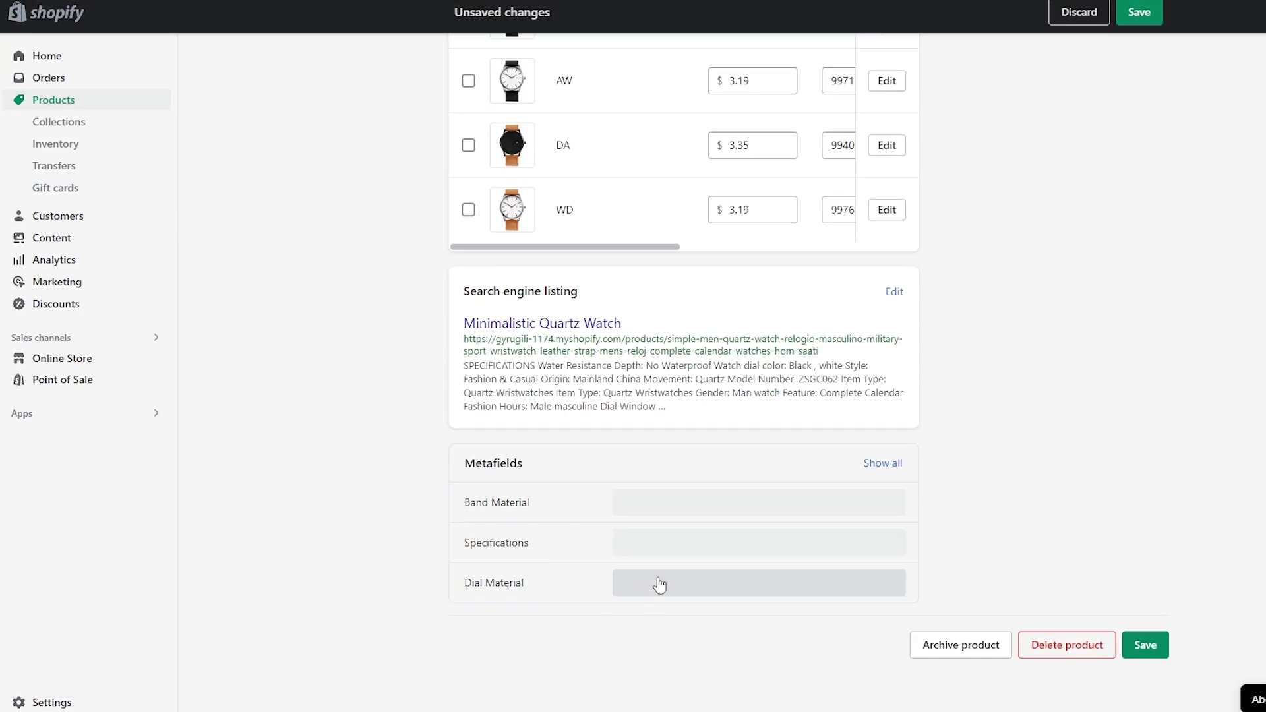
click(690, 589)
click(643, 501)
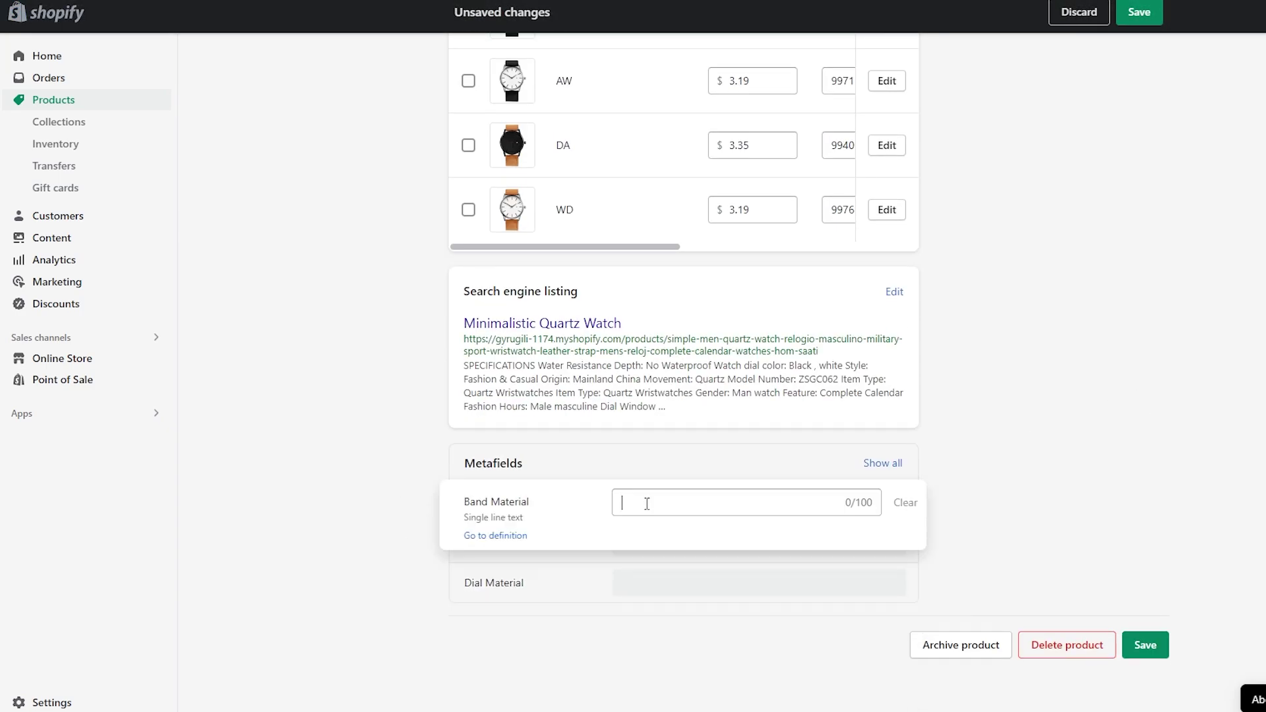
key(ctrl+v)
click(1124, 472)
Remove the blank line after the band colour and move the Dial Material Type line into Dial Material.
scroll(1124, 472, up, 10)
scroll(1125, 473, up, 7)
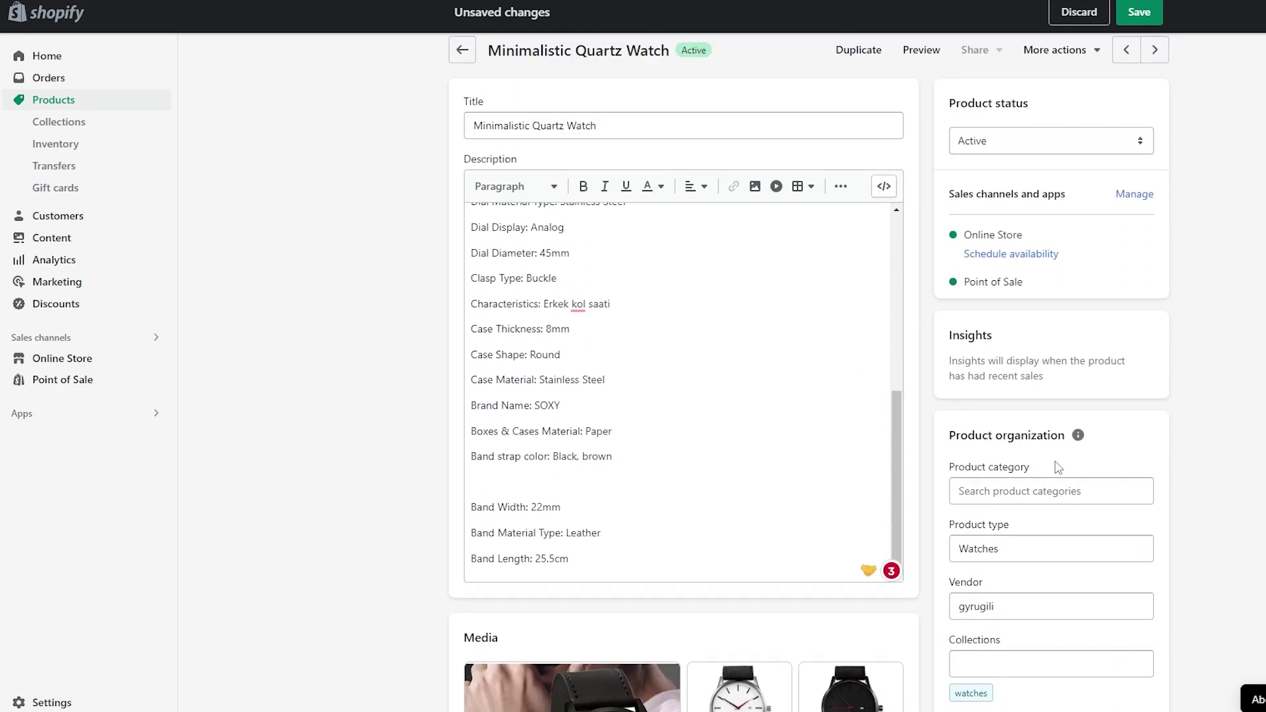
click(493, 480)
key(BackSpace)
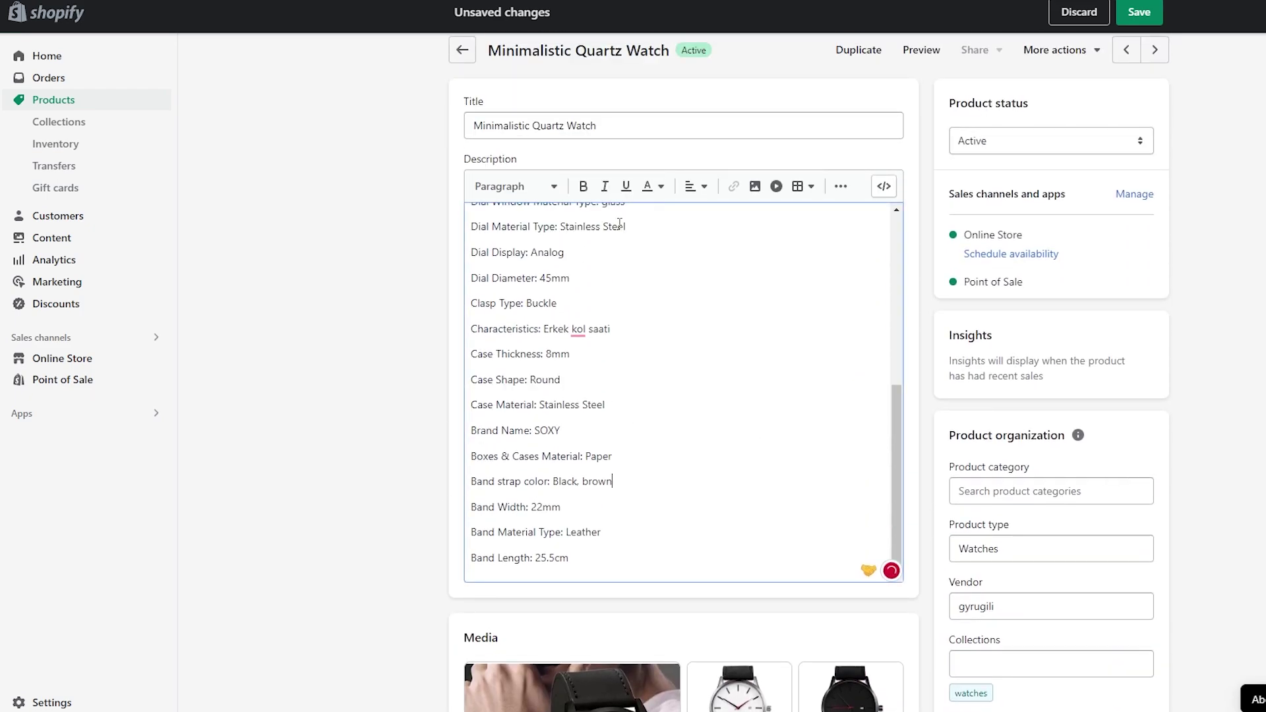
drag(624, 226, 454, 232)
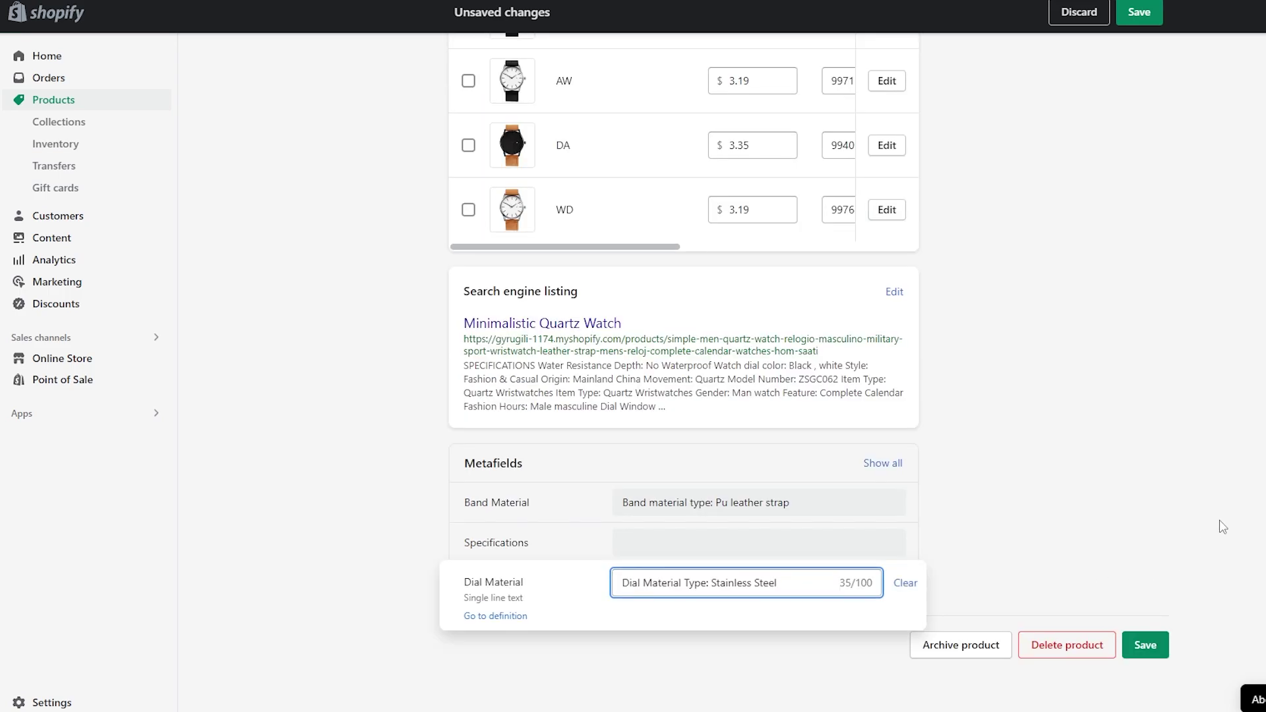
click(1223, 526)
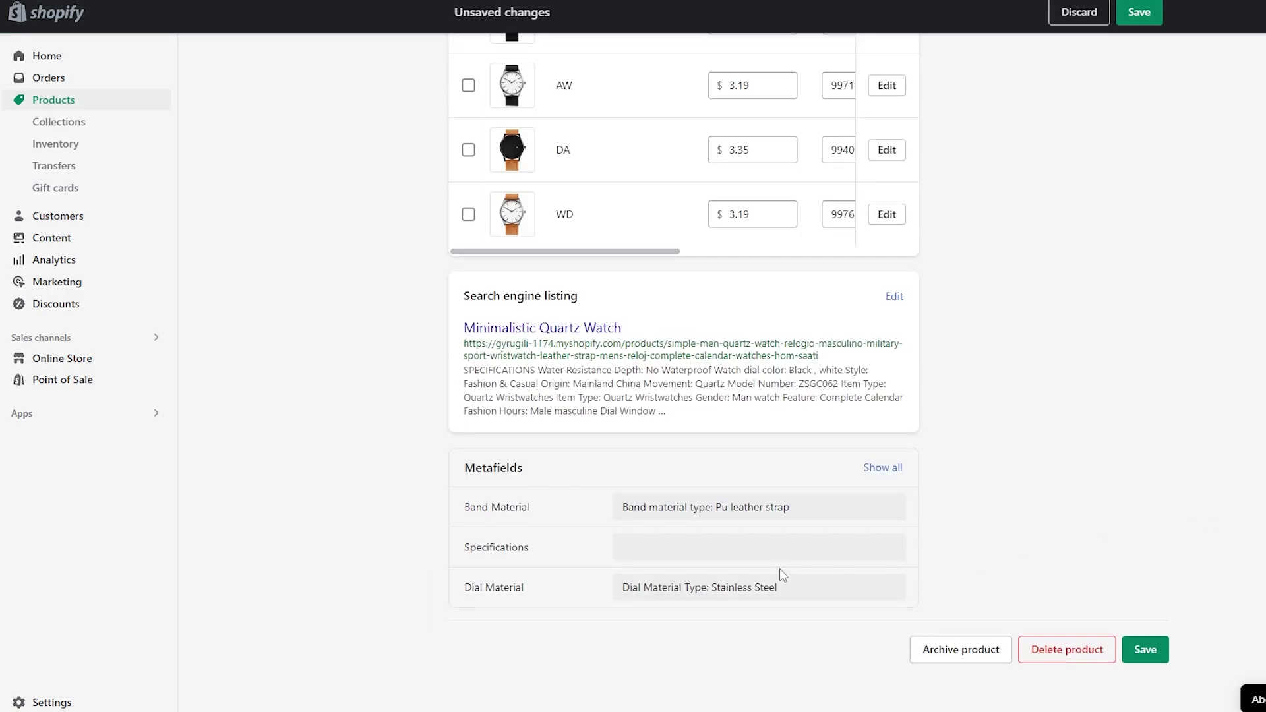
Move the specification lines from the description into the Specifications metafield.
scroll(780, 577, up, 15)
scroll(563, 422, up, 5)
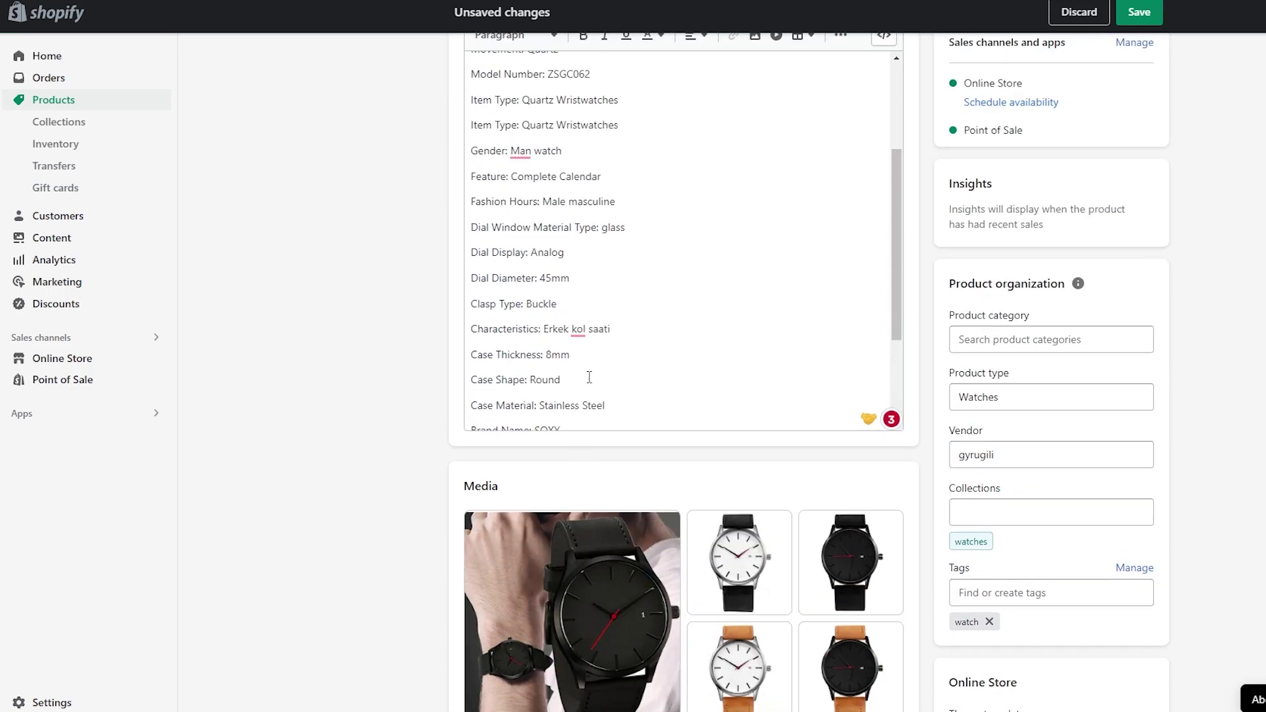
scroll(467, 115, down, 5)
drag(632, 422, 476, 94)
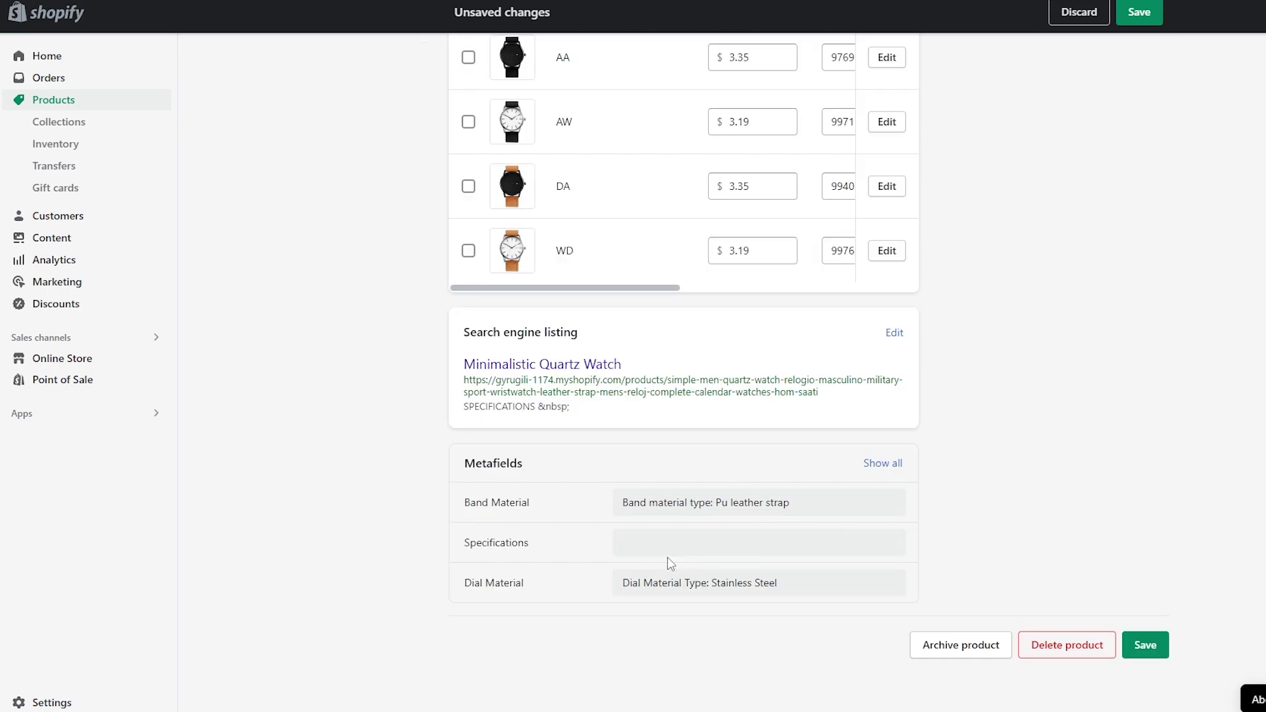
click(661, 545)
key(ctrl+v)
click(1077, 524)
Select the leftover SPECIFICATIONS heading in the description.
scroll(1086, 532, up, 10)
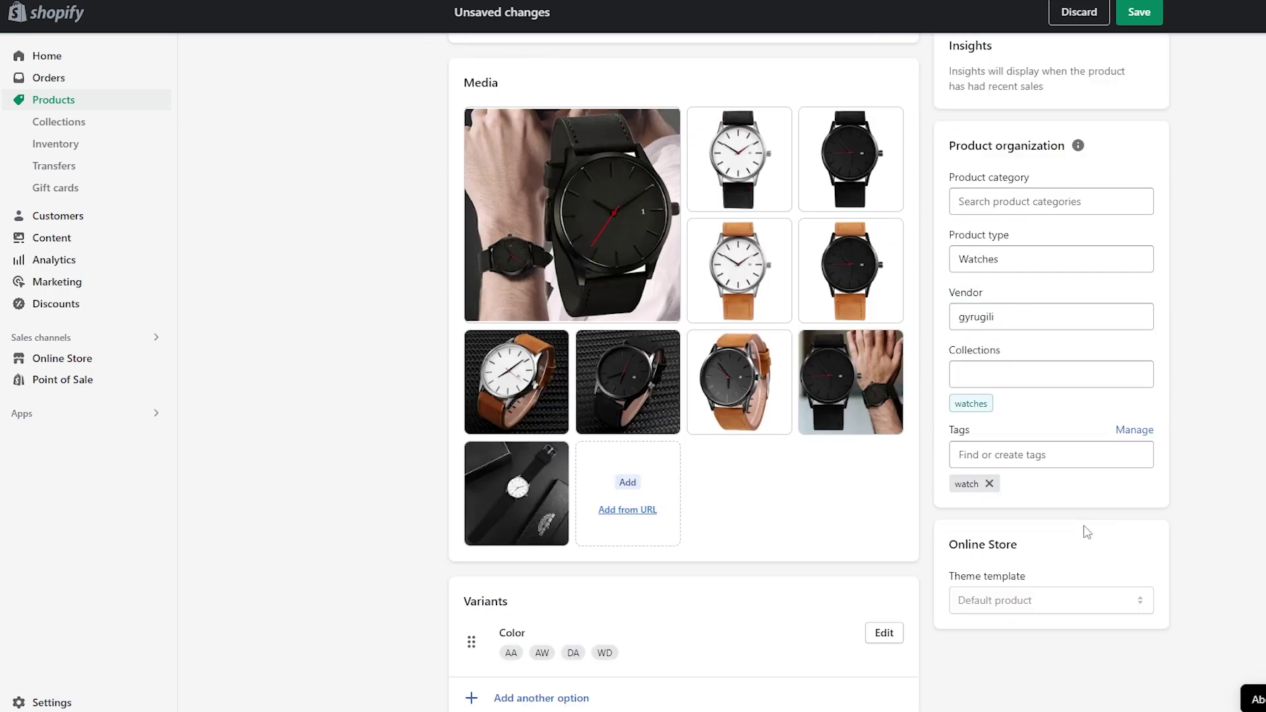
scroll(1086, 532, up, 5)
drag(674, 238, 304, 239)
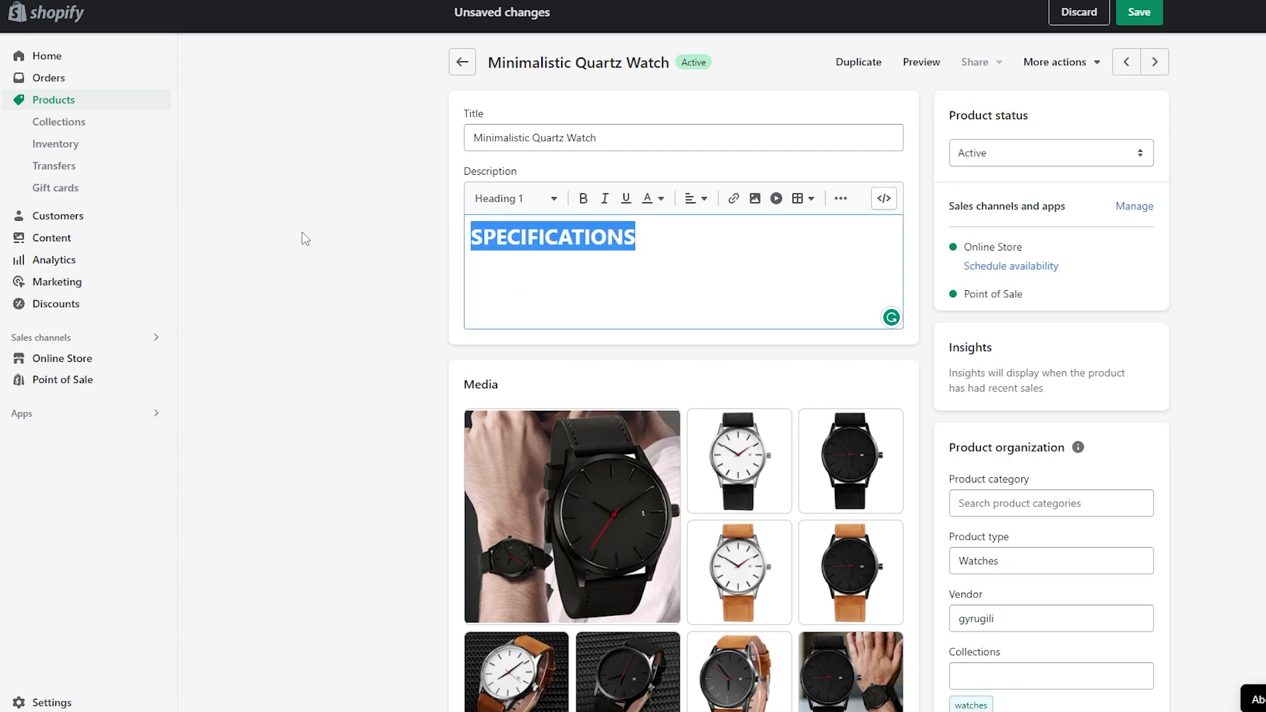
Delete the SPECIFICATIONS heading, leaving the watch description empty.
key(BackSpace)
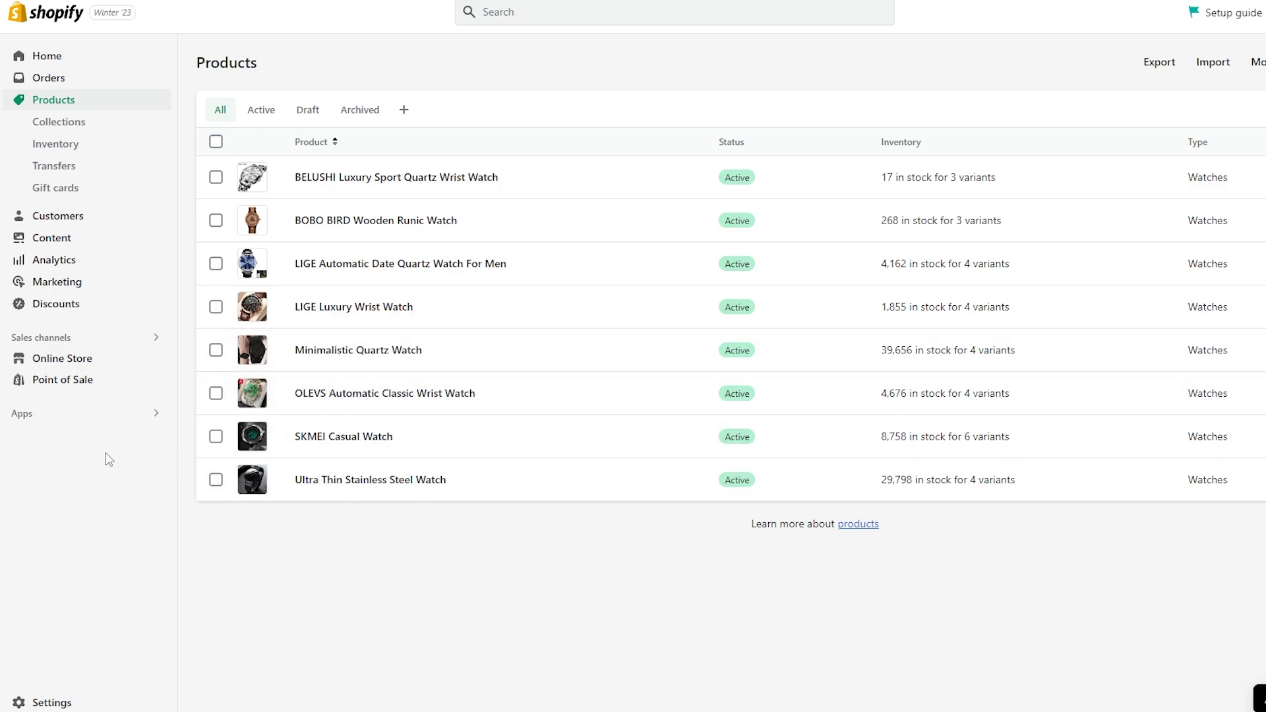
Customize the Dawn theme from Online Store > Themes and switch to the Products > Default product template.
click(82, 359)
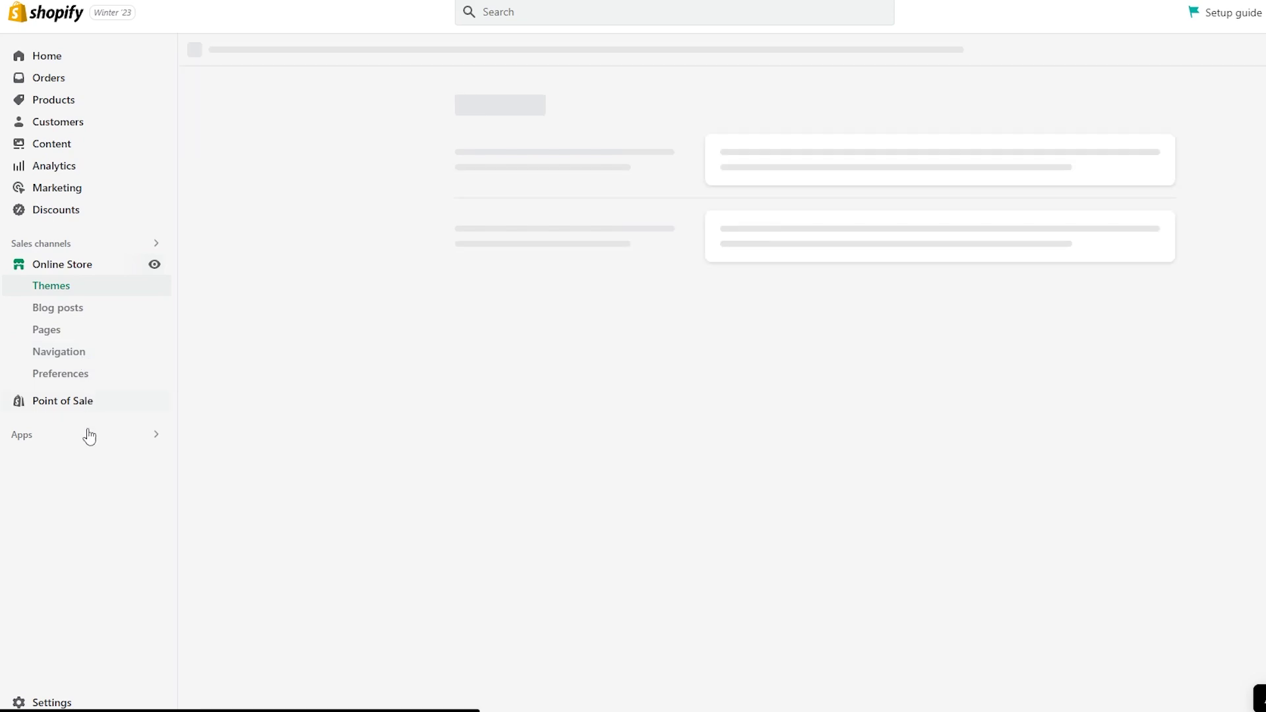
click(143, 353)
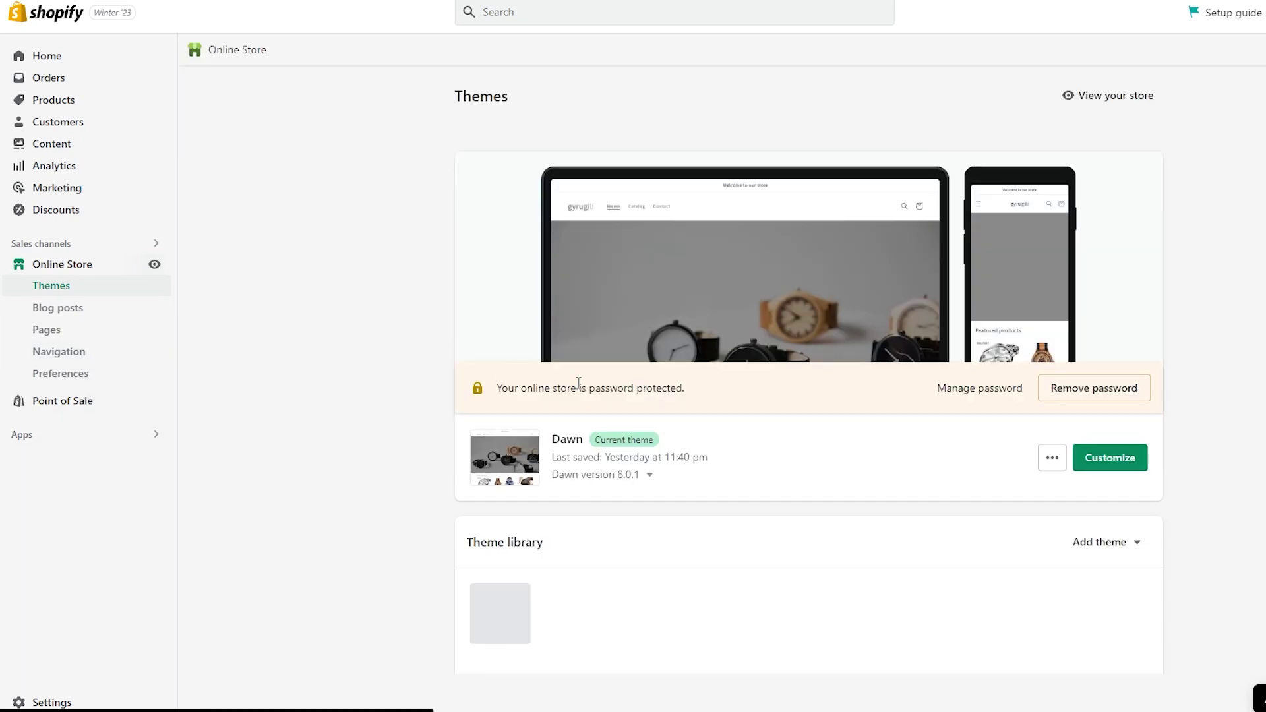
click(1115, 472)
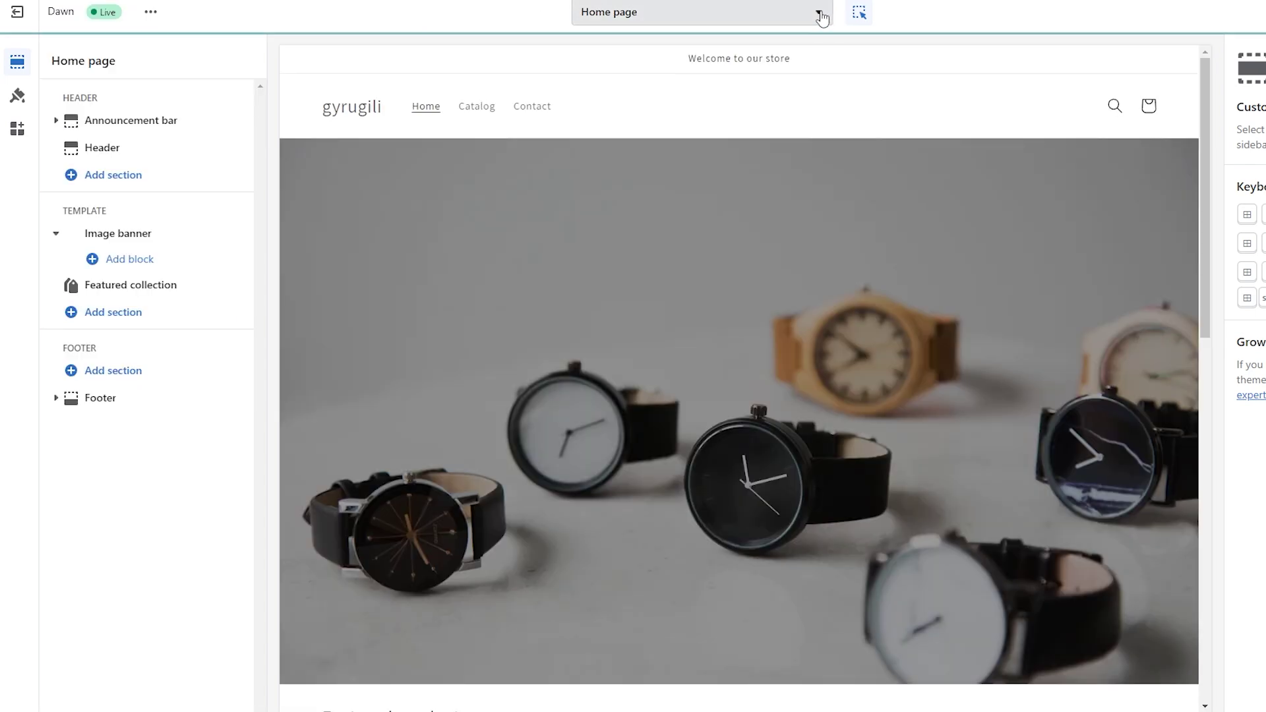
click(819, 13)
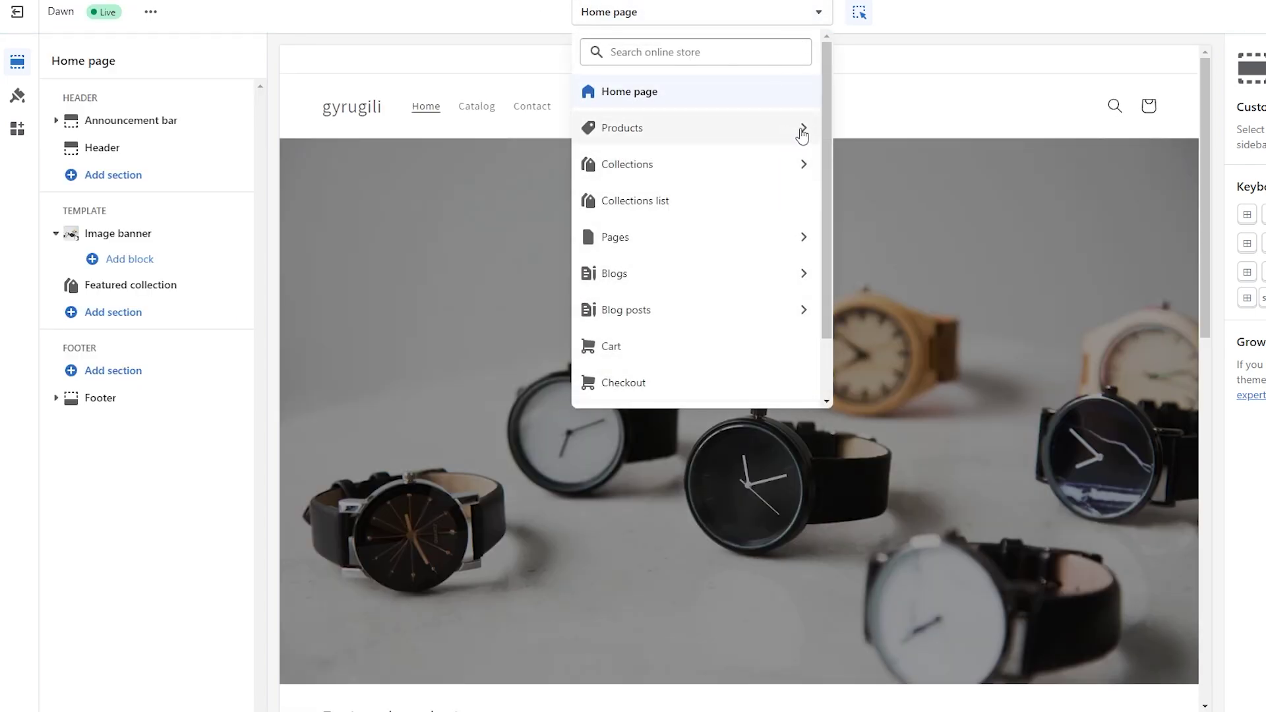
click(802, 129)
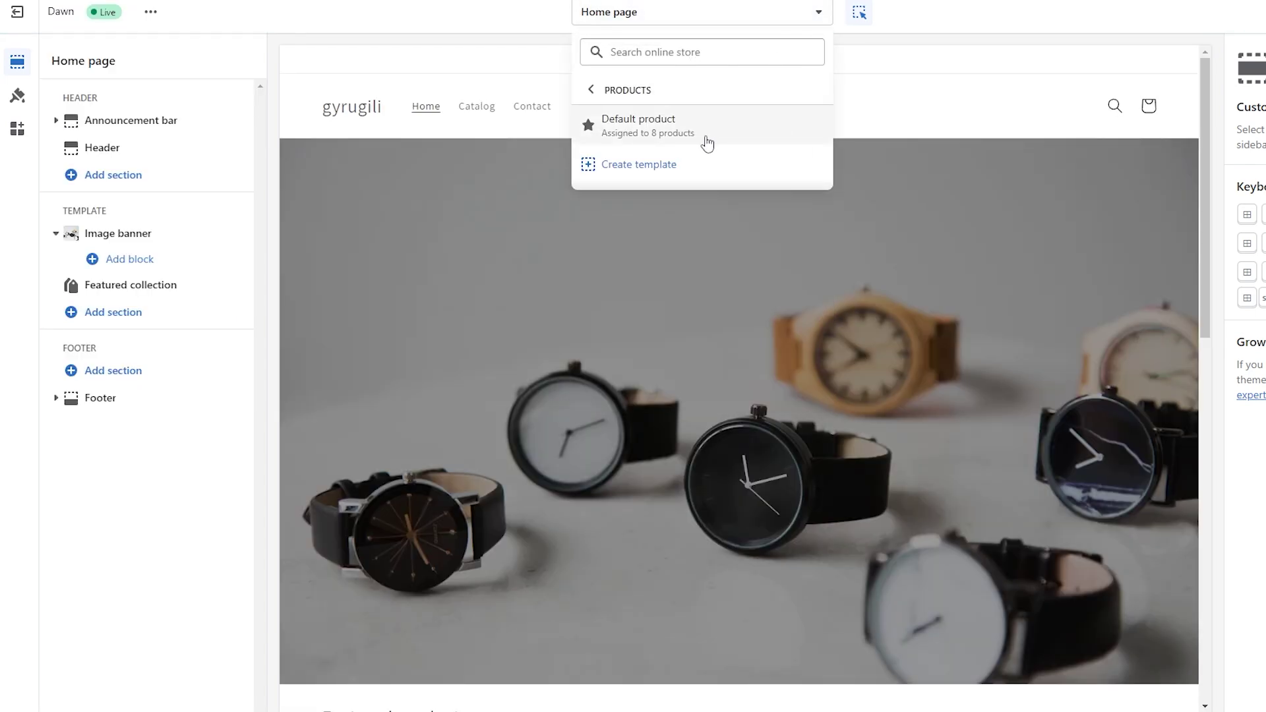
click(670, 135)
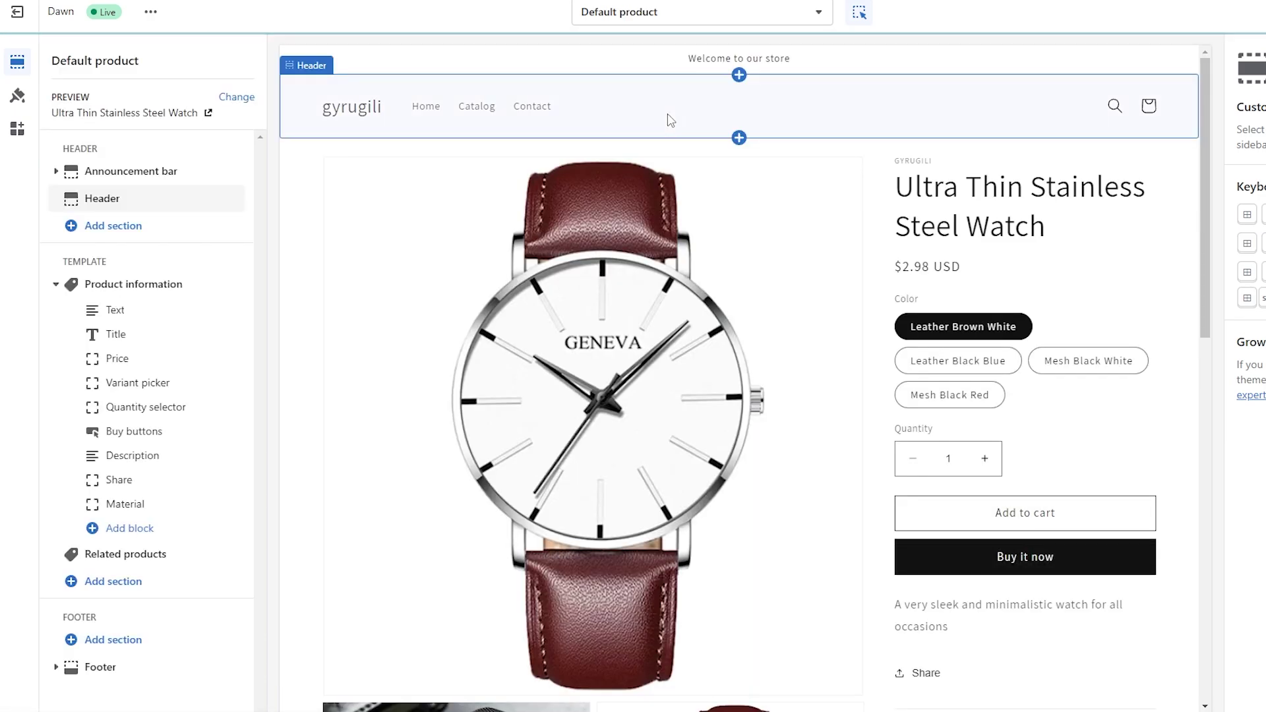
scroll(865, 288, down, 1)
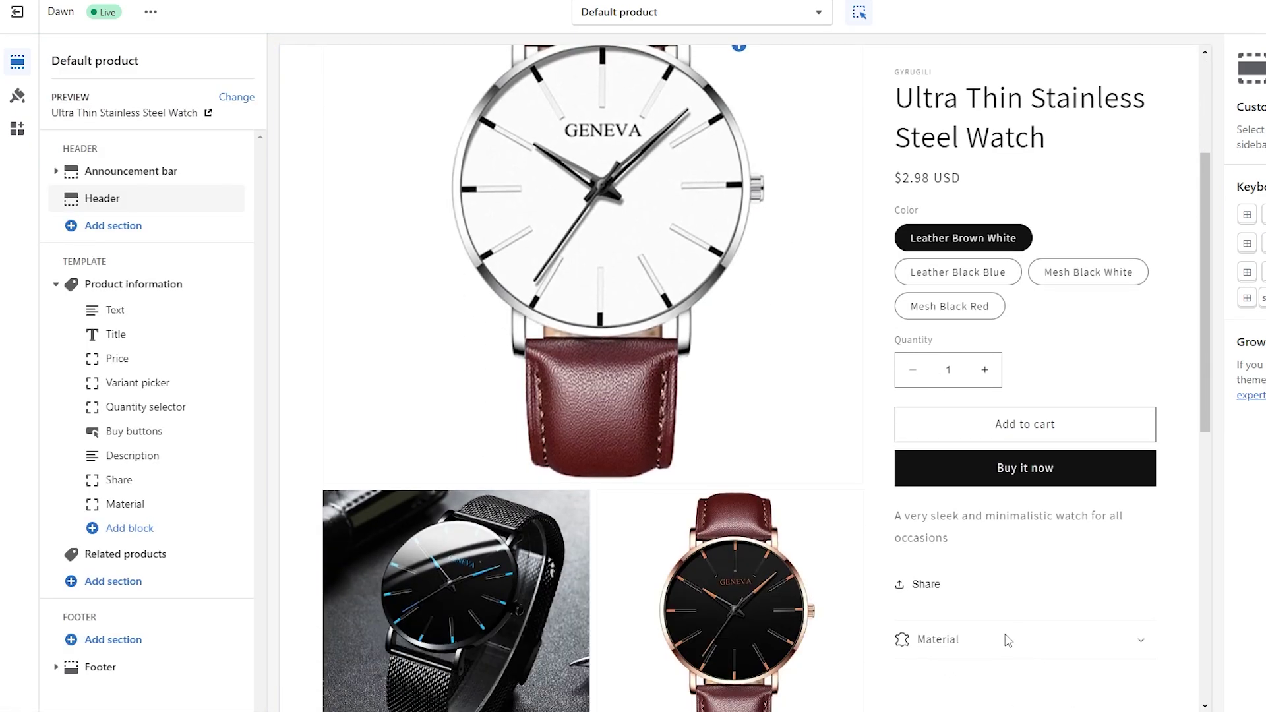
scroll(956, 640, up, 1)
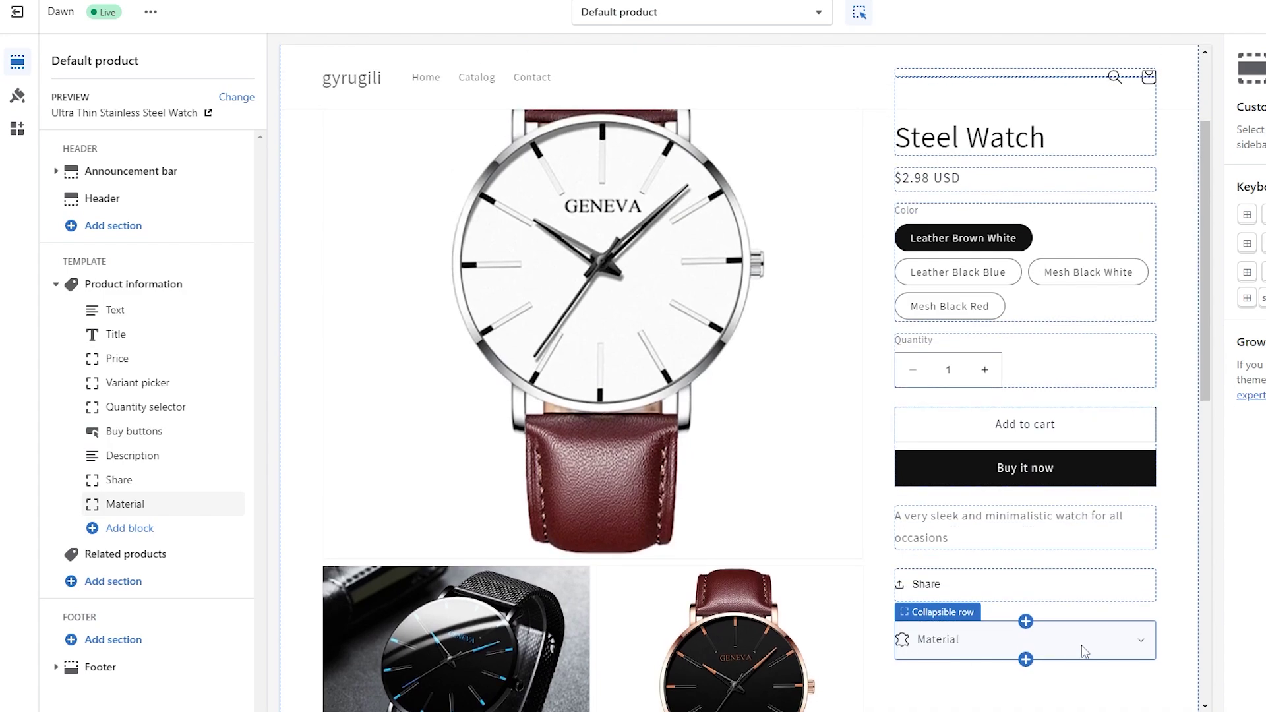
Add a Collapsible row block below the Material row in Product information and expand it in the preview.
click(1127, 656)
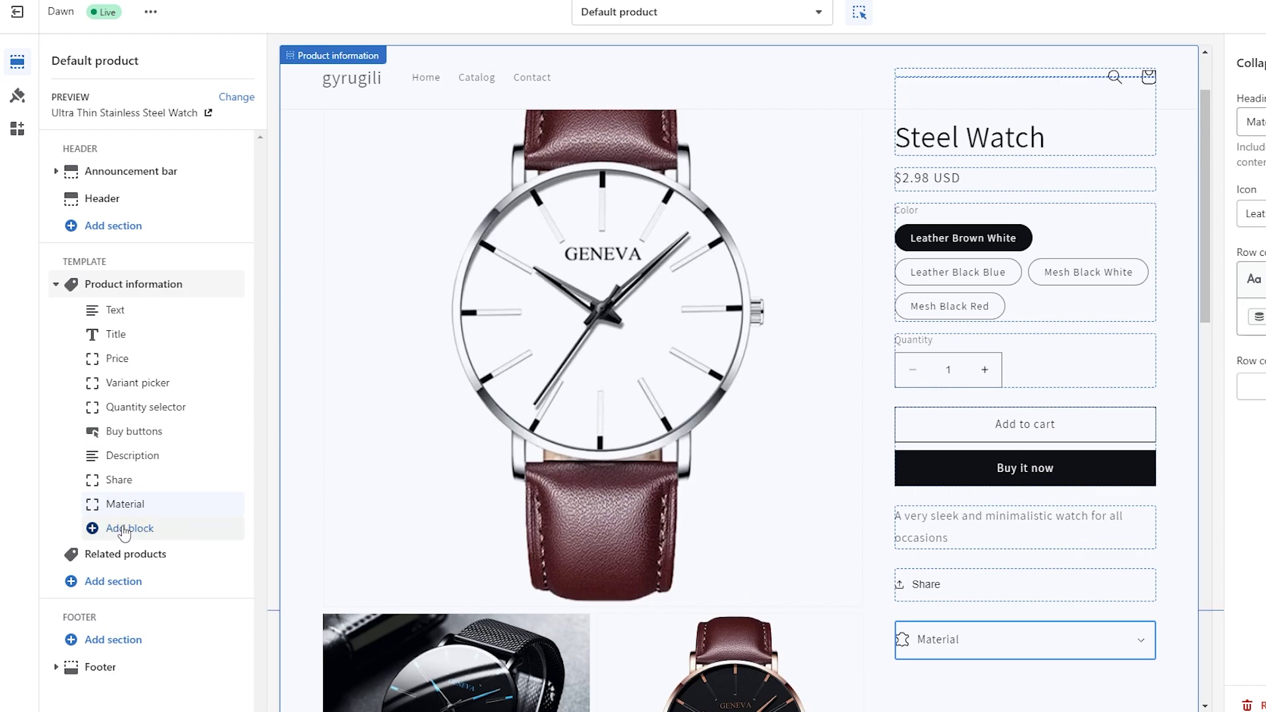
click(124, 530)
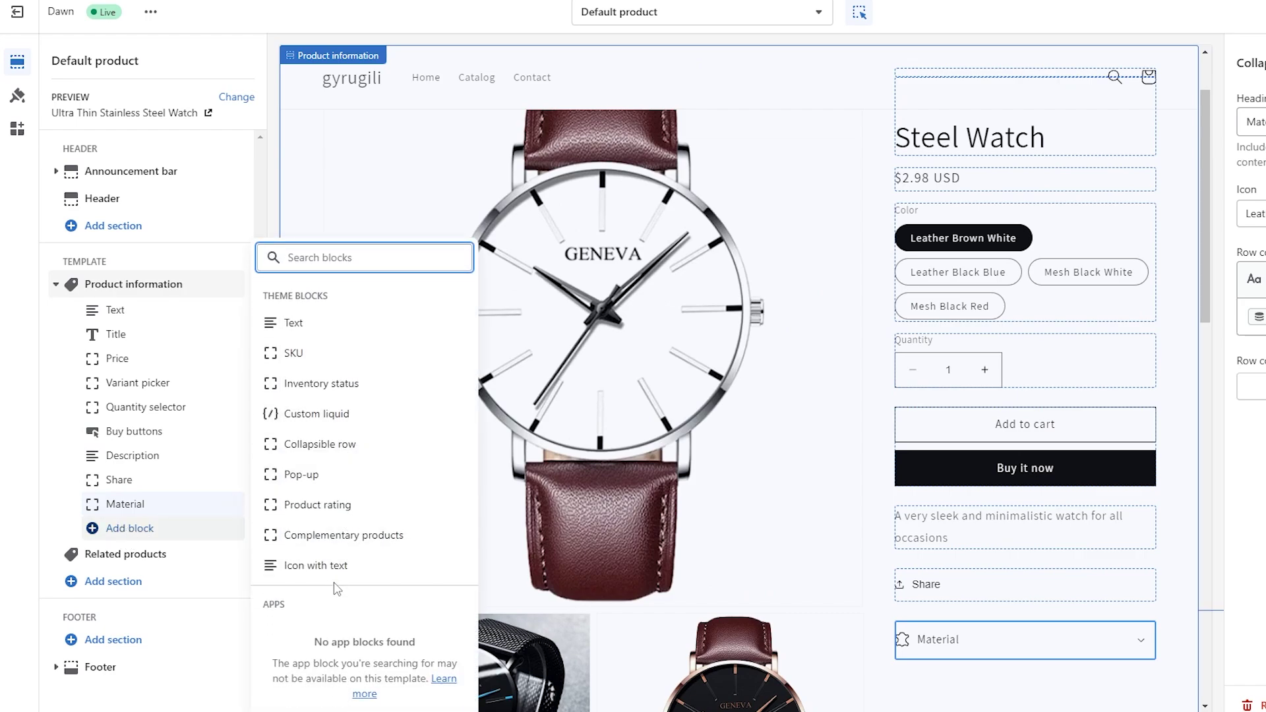
click(319, 445)
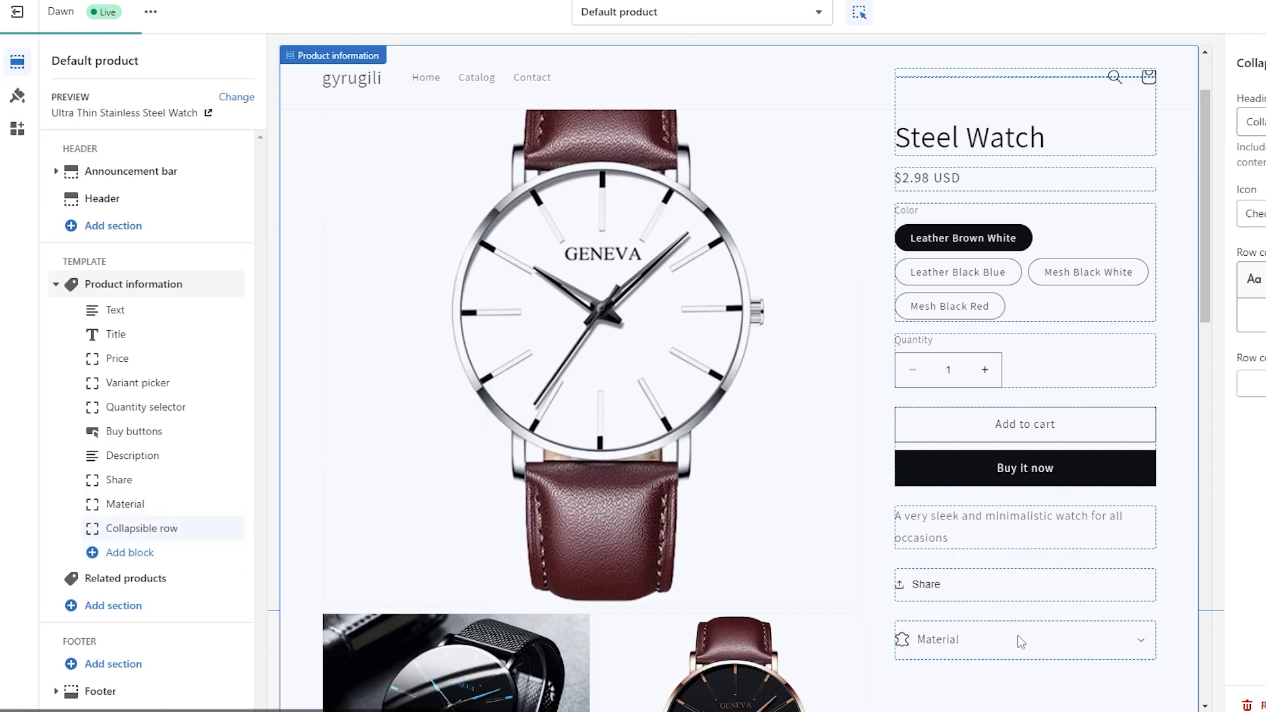
scroll(1183, 574, down, 2)
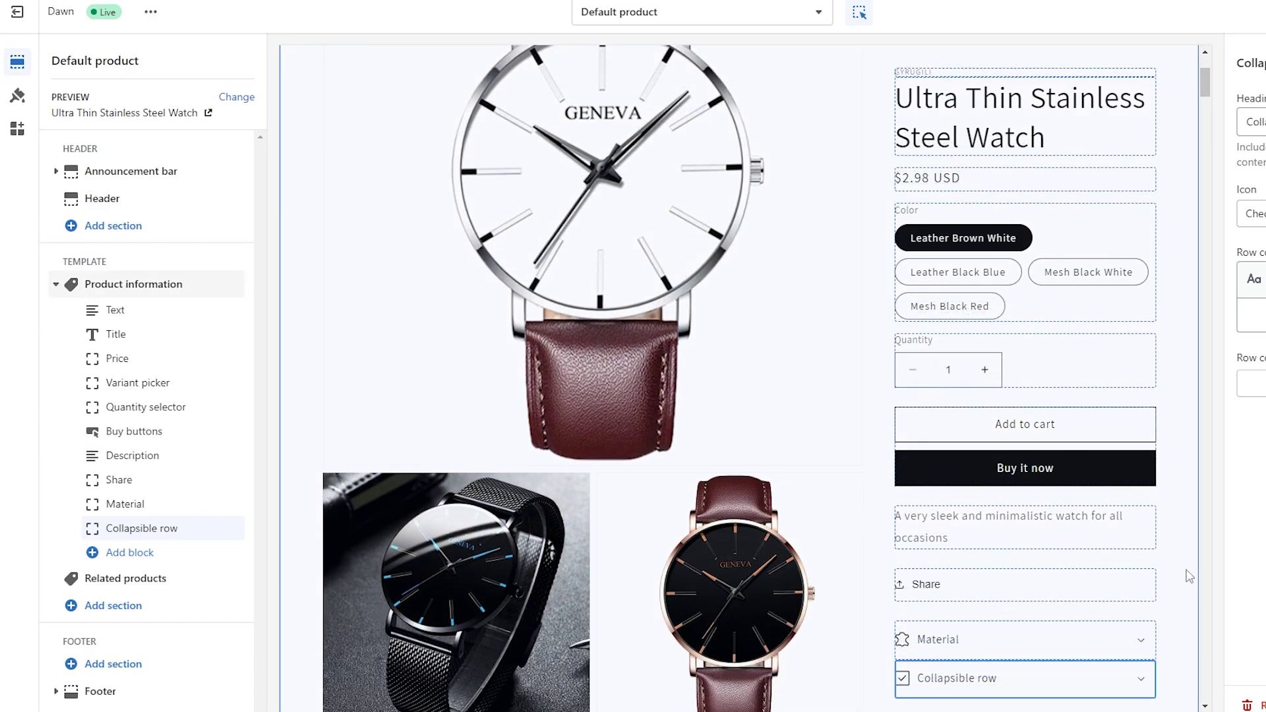
mouse_move(1021, 696)
scroll(1160, 491, down, 3)
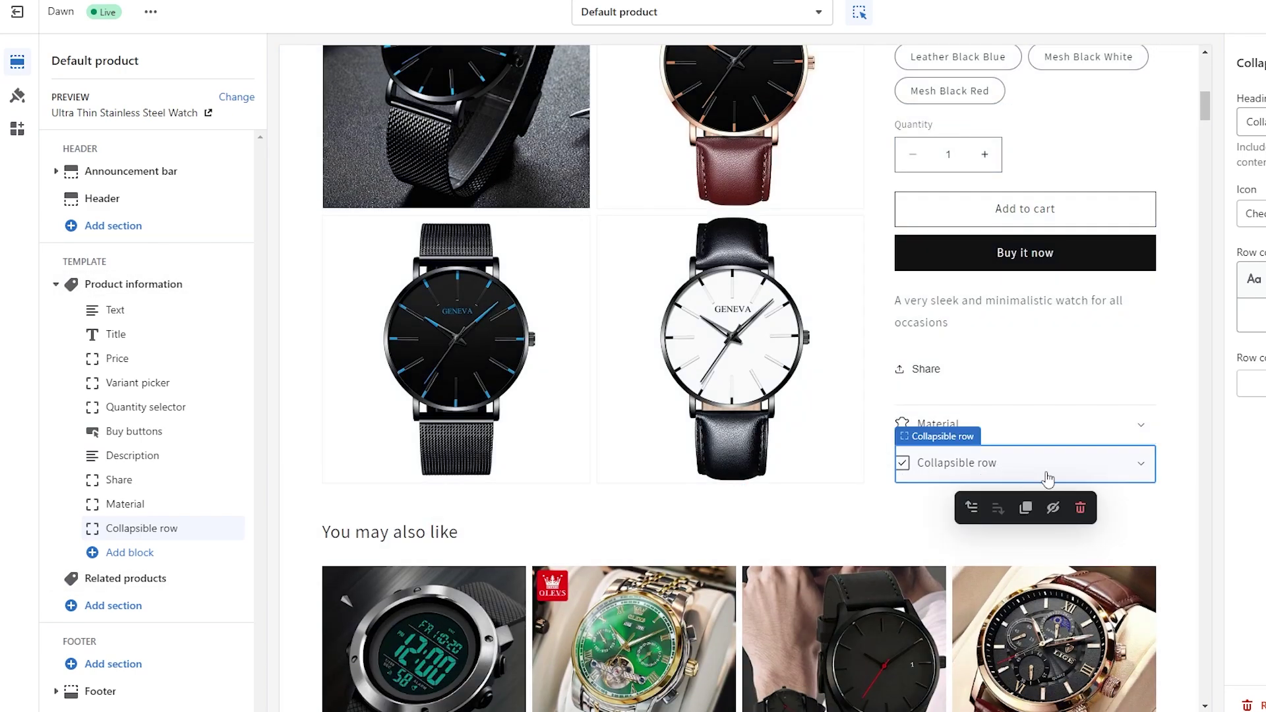
click(1118, 471)
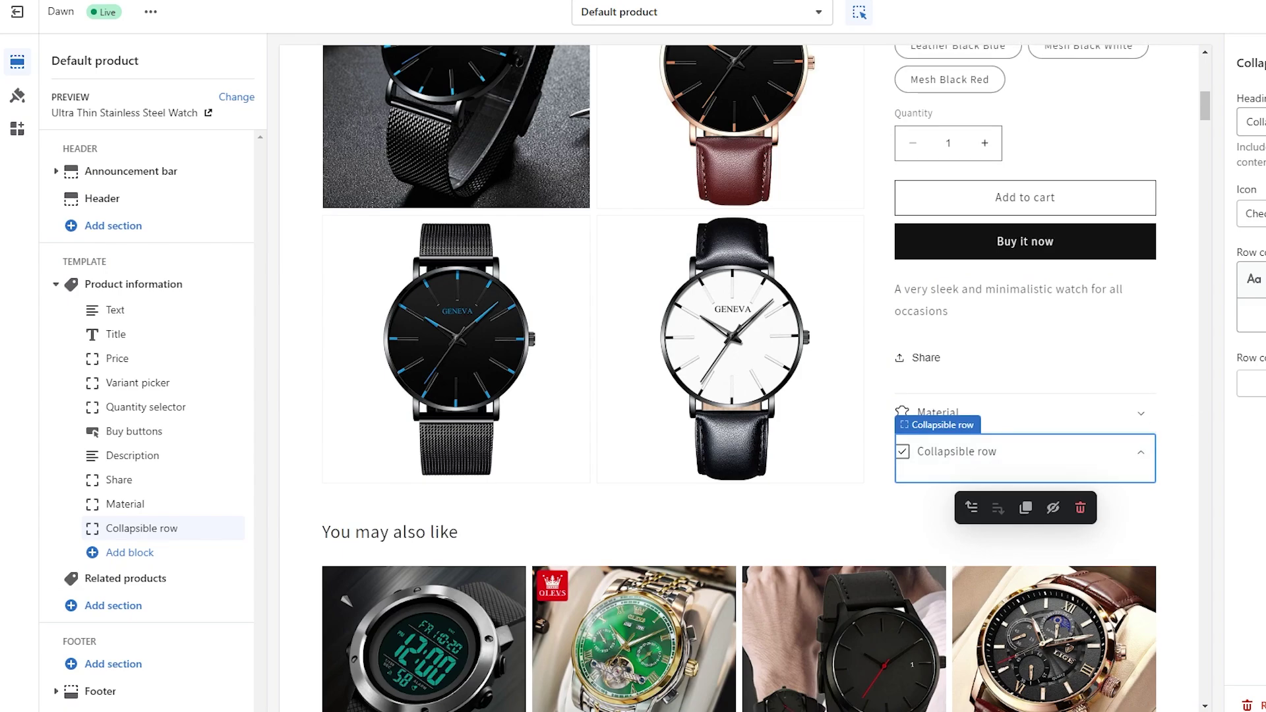
click(1251, 121)
Rename the new row's heading to 'Specifications' and set its icon to Clipboard.
drag(1263, 122, 1228, 135)
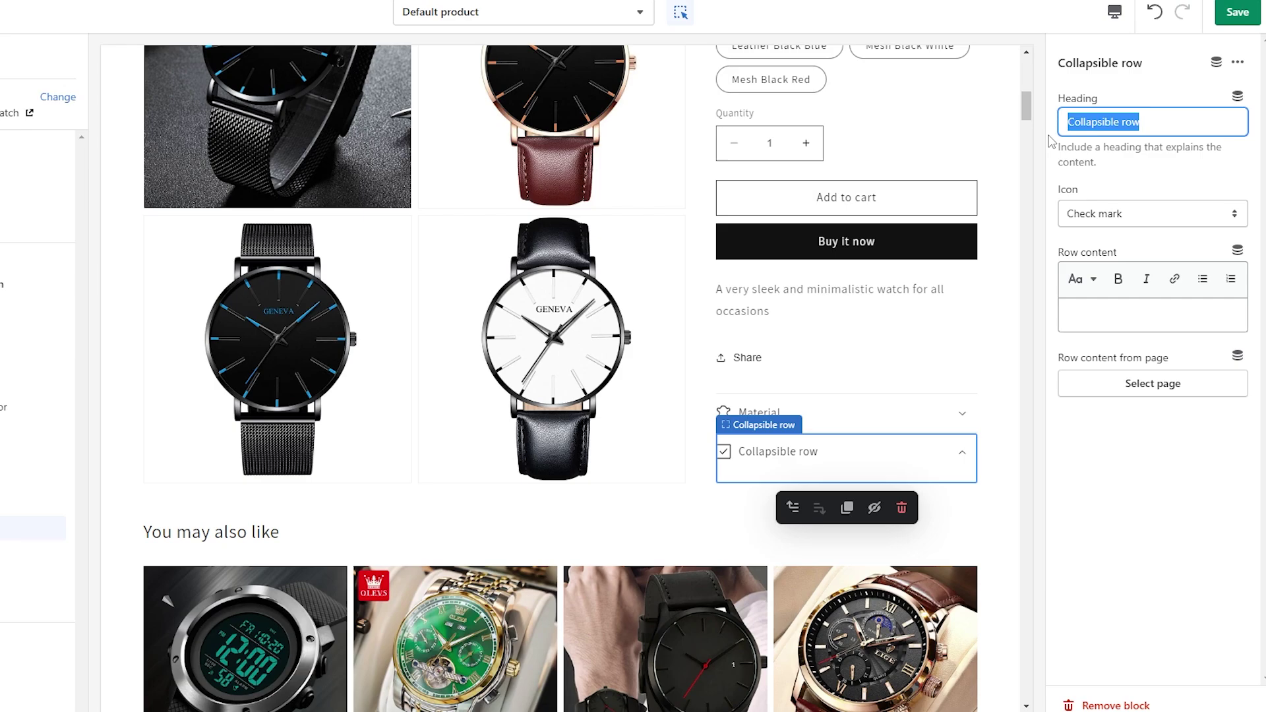
key(BackSpace)
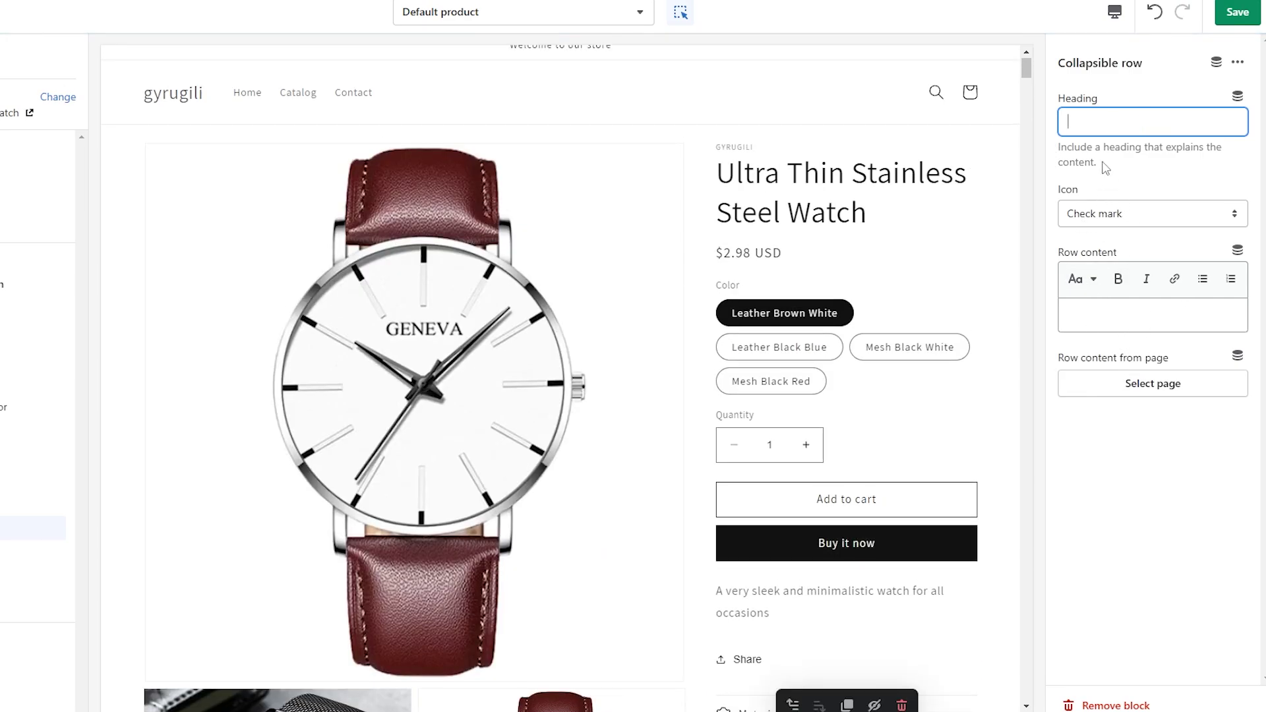
text(Spec)
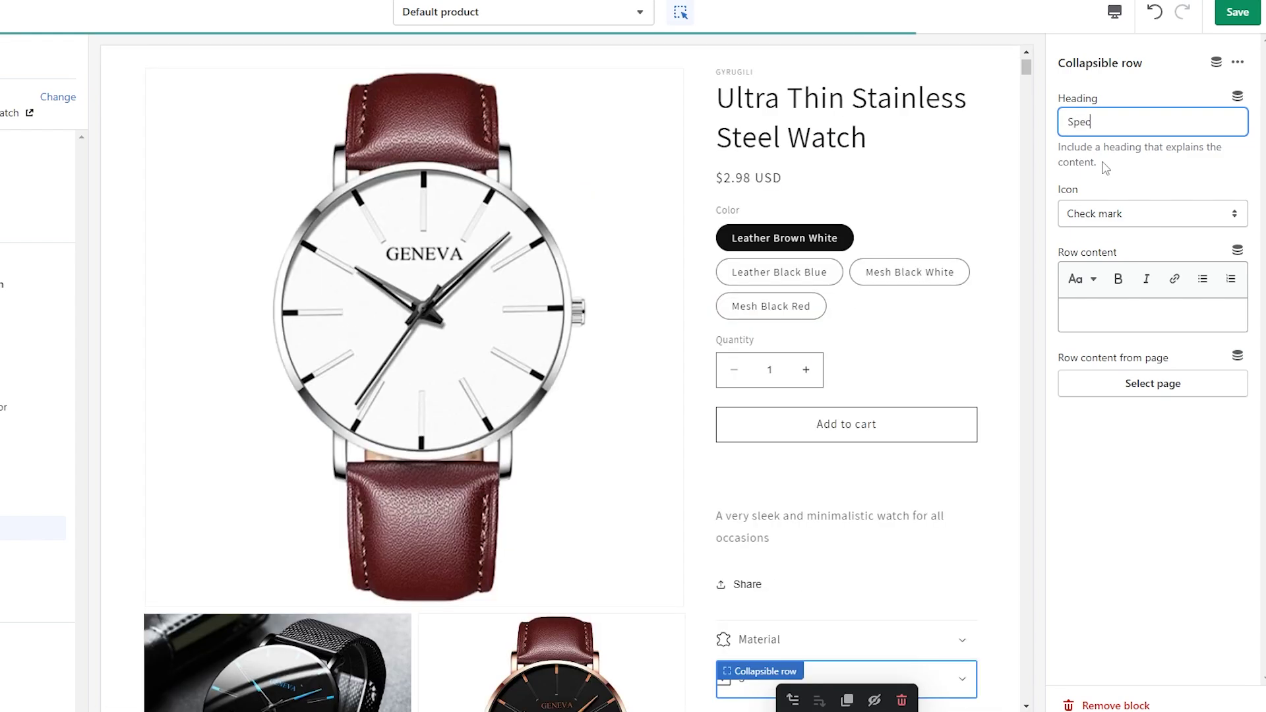
text(ifications)
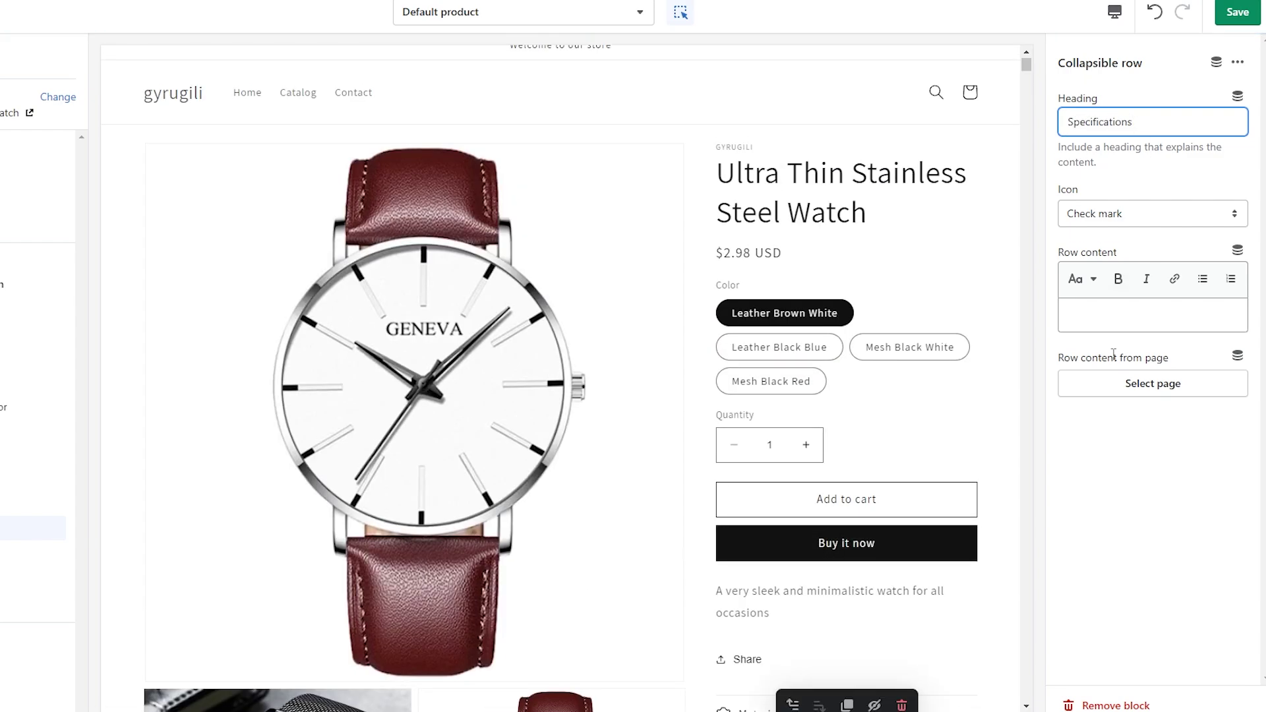
click(1096, 483)
click(1233, 215)
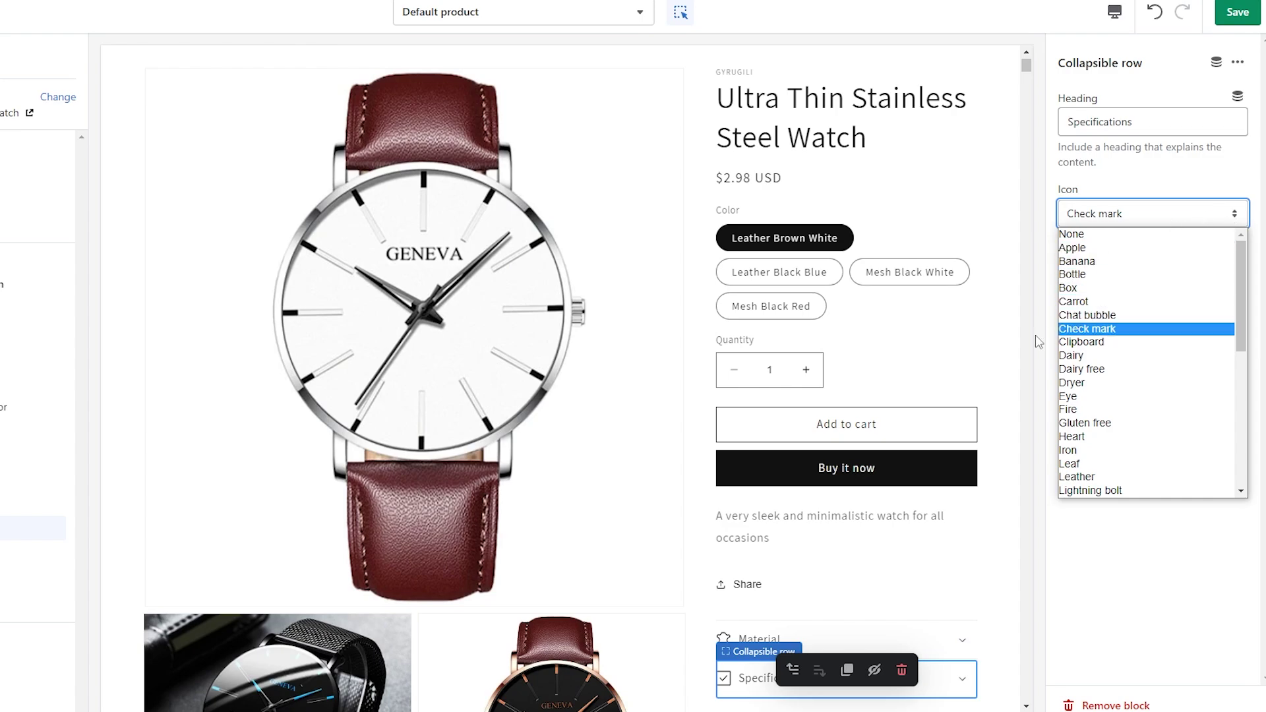
scroll(1121, 422, down, 6)
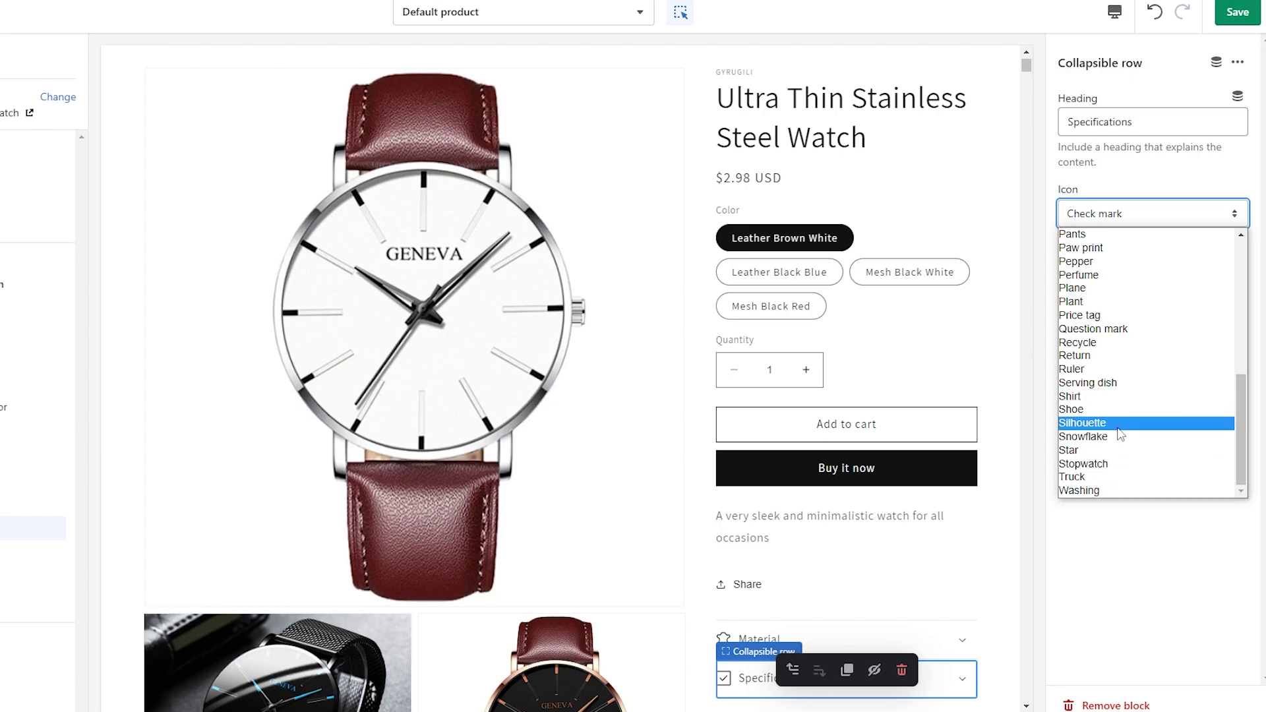
scroll(1116, 249, up, 5)
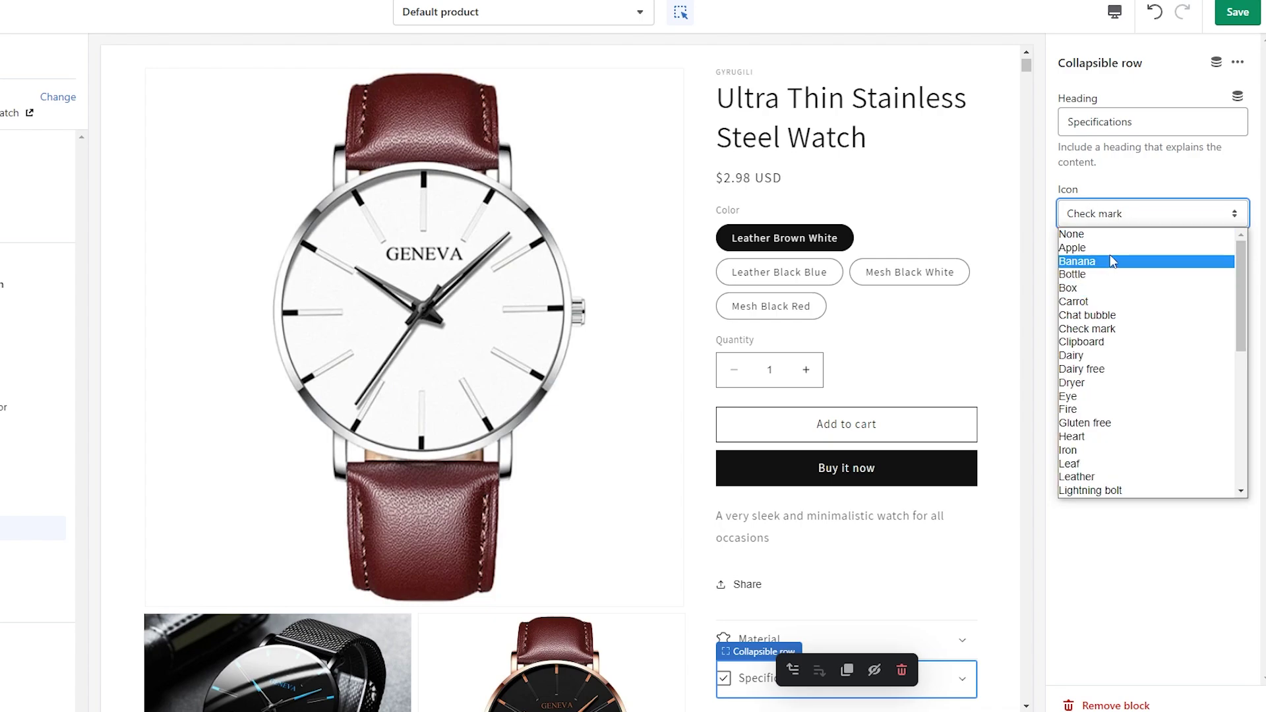
click(1148, 342)
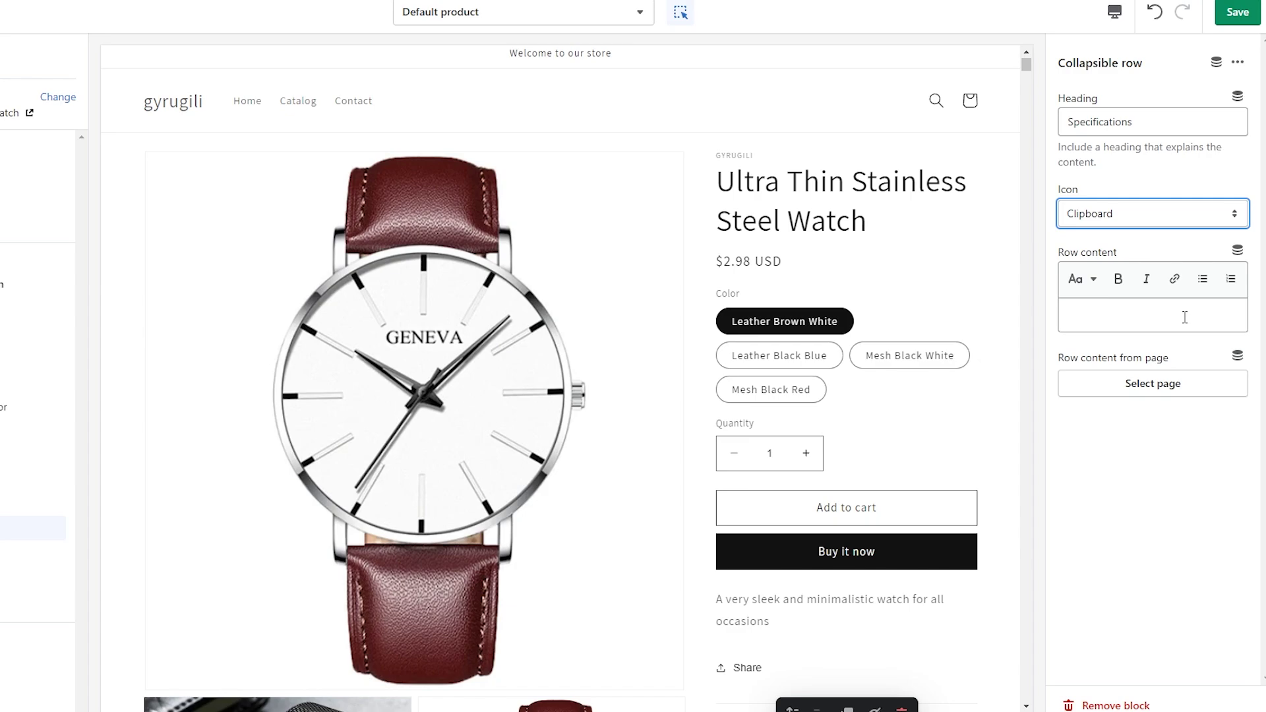
Link the row content to the Specifications metafield and save the theme.
click(1238, 252)
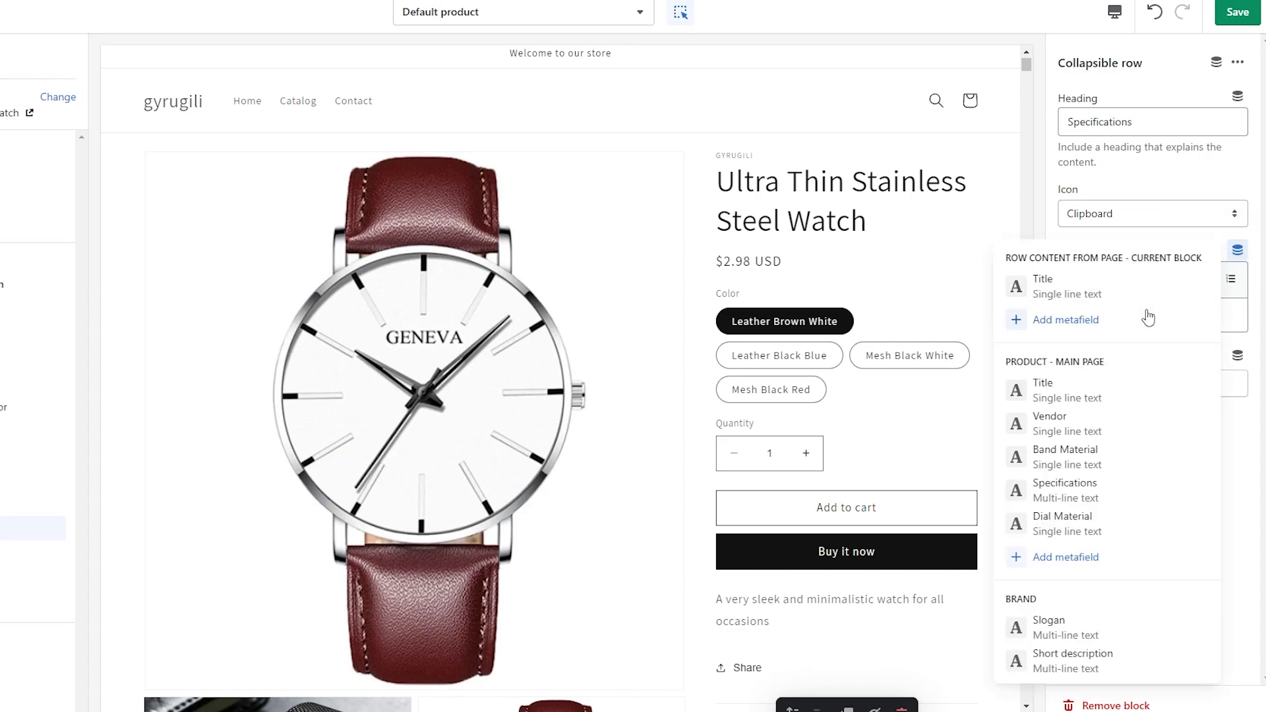
click(1091, 497)
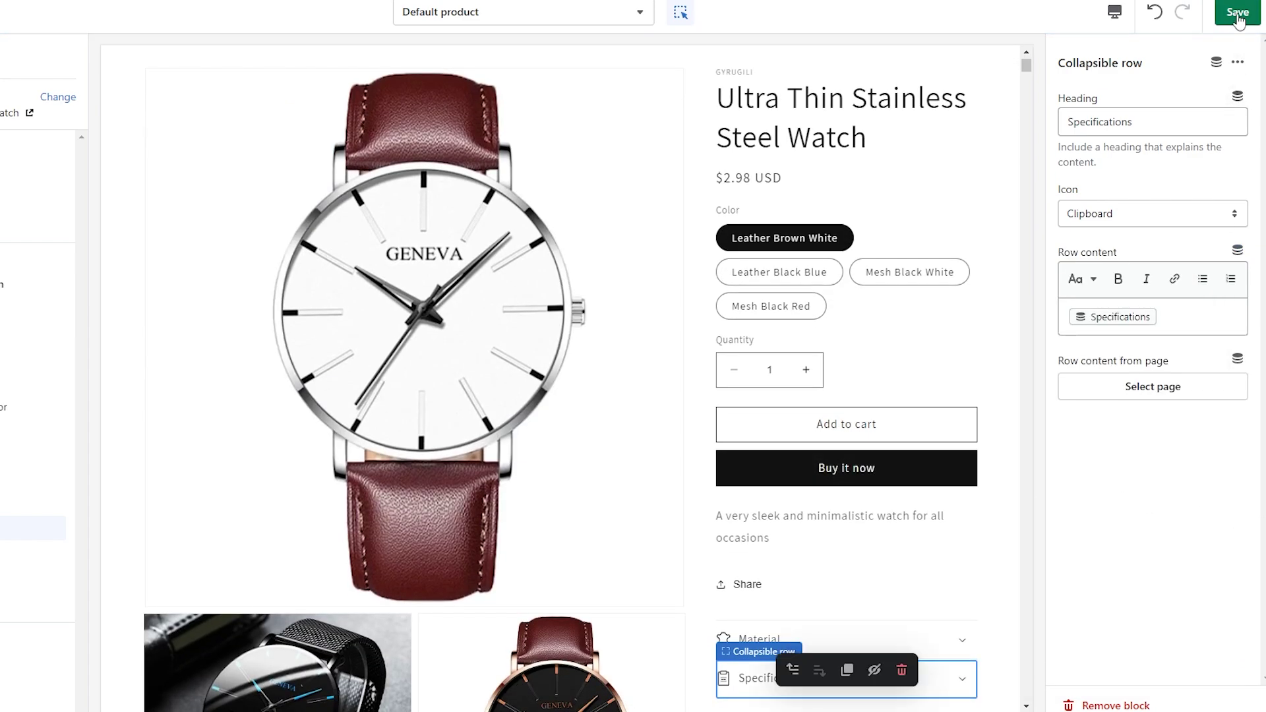
click(1237, 13)
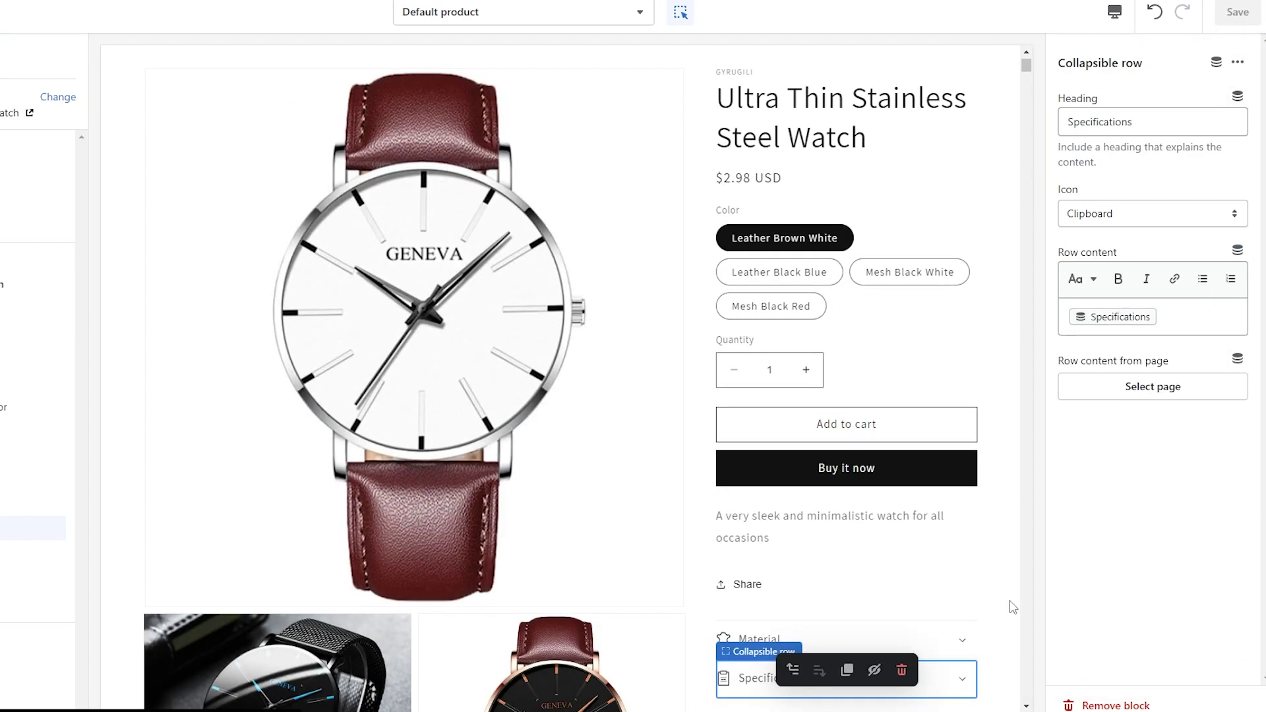
Expand the Specifications row in the preview to check its text, then collapse it.
click(960, 658)
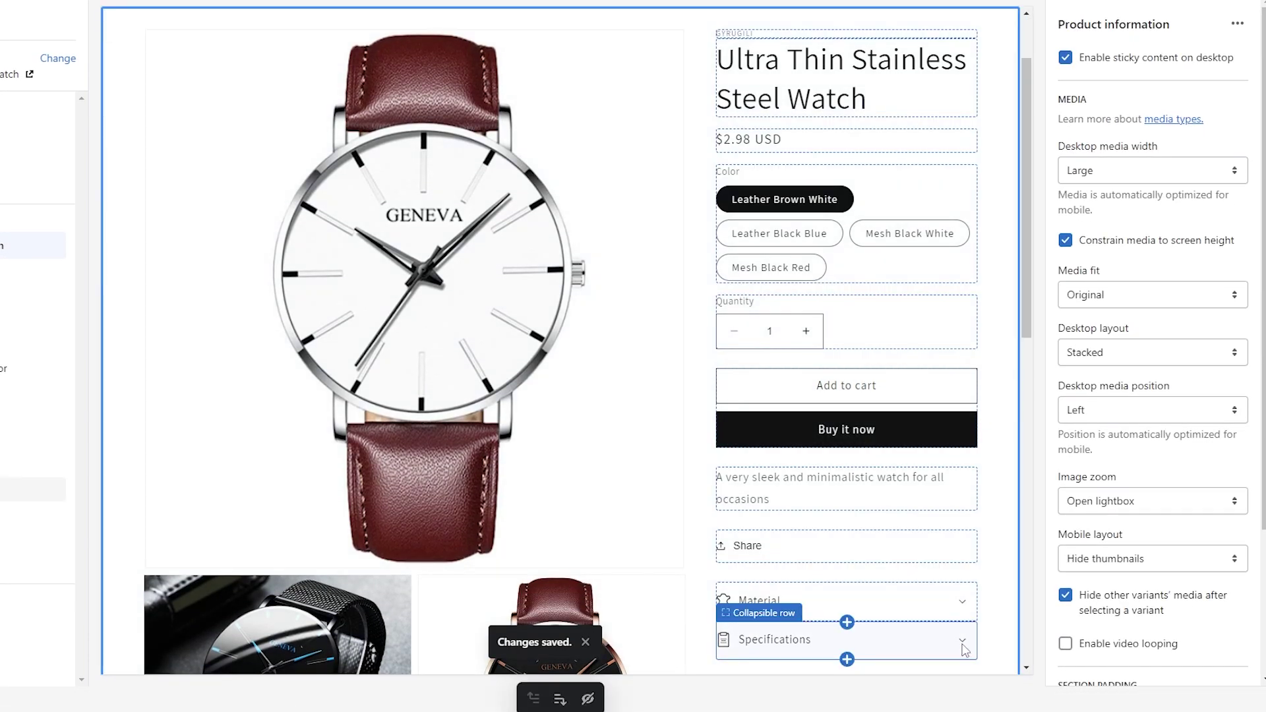
click(962, 646)
click(965, 683)
scroll(965, 683, down, 5)
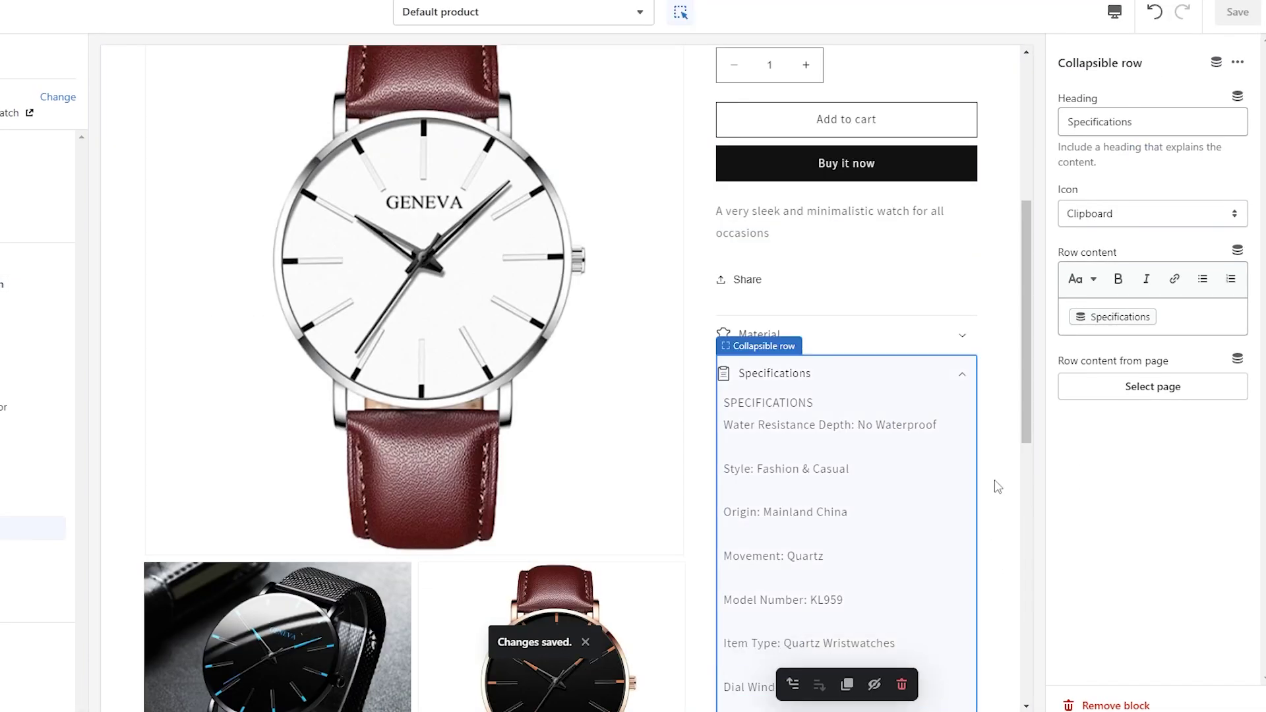
scroll(842, 413, down, 8)
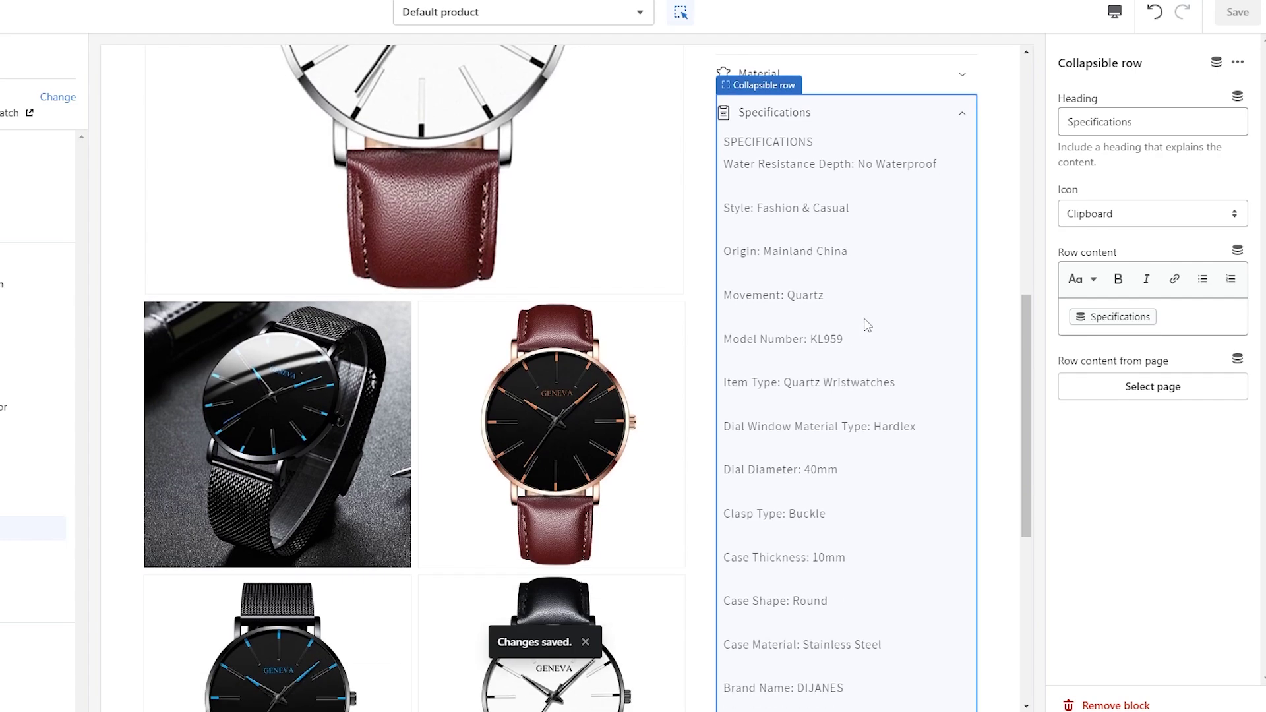
scroll(867, 327, up, 3)
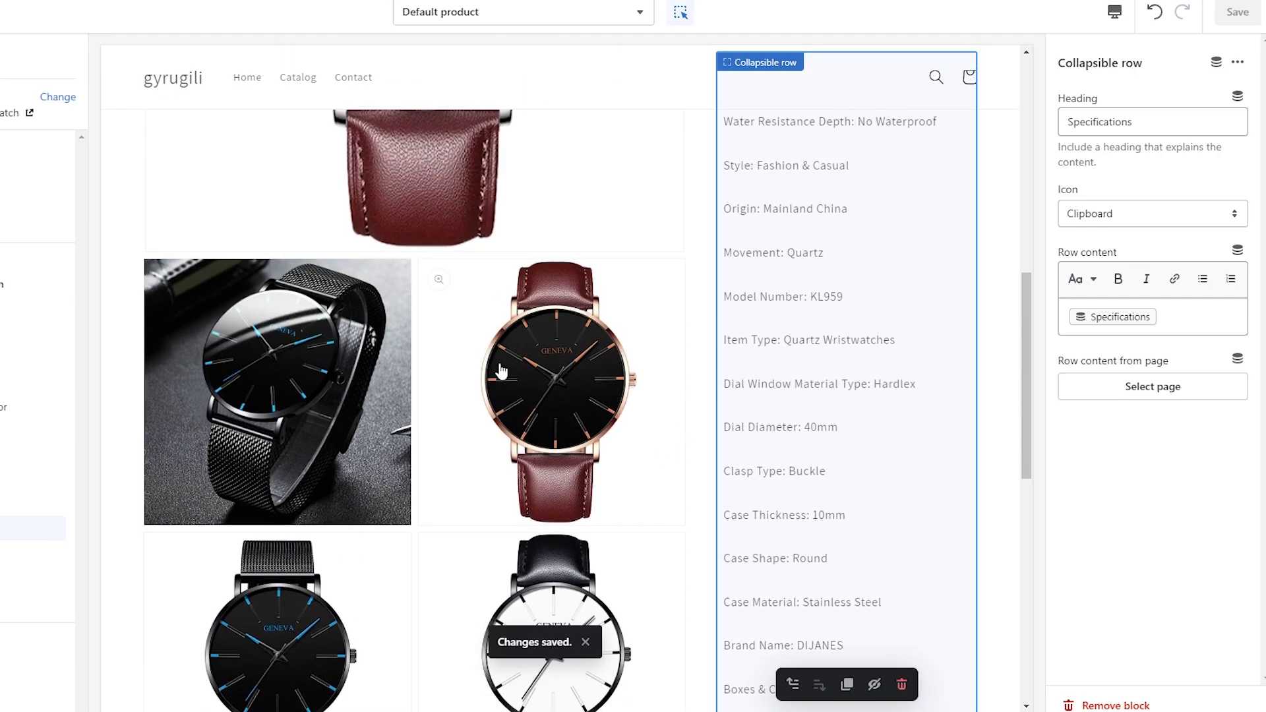
scroll(863, 491, up, 4)
scroll(888, 489, down, 2)
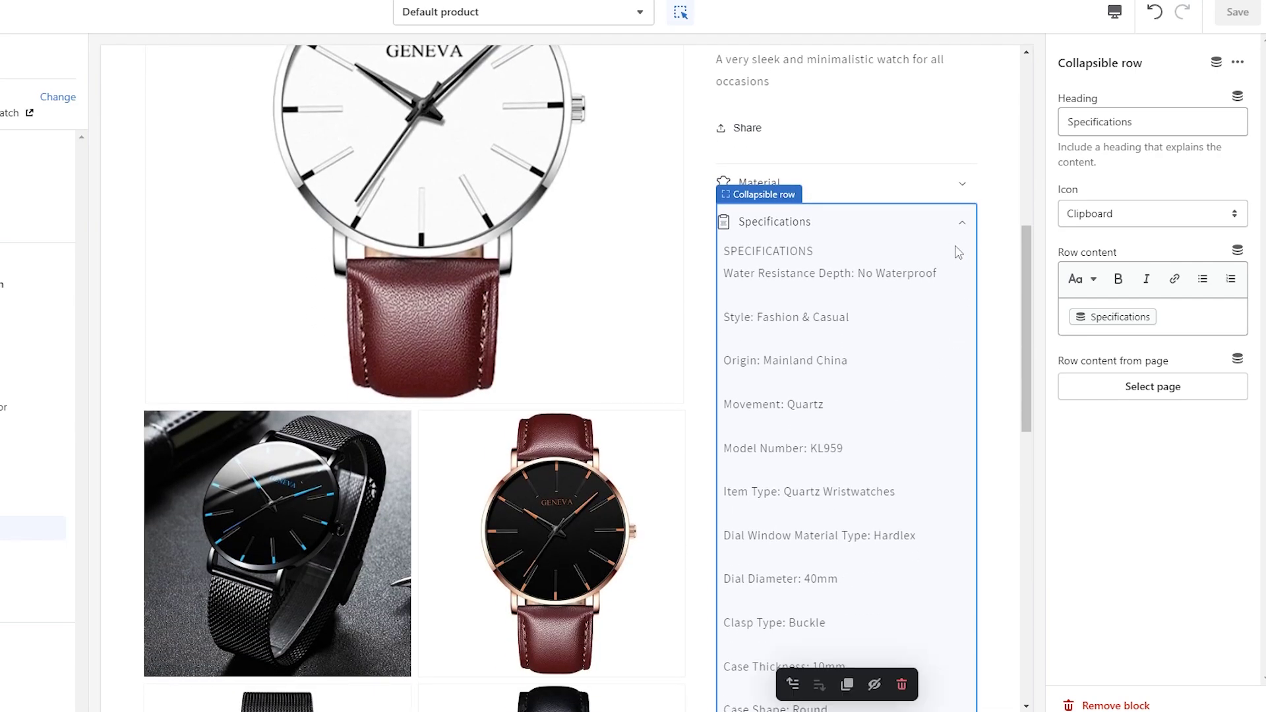
click(962, 229)
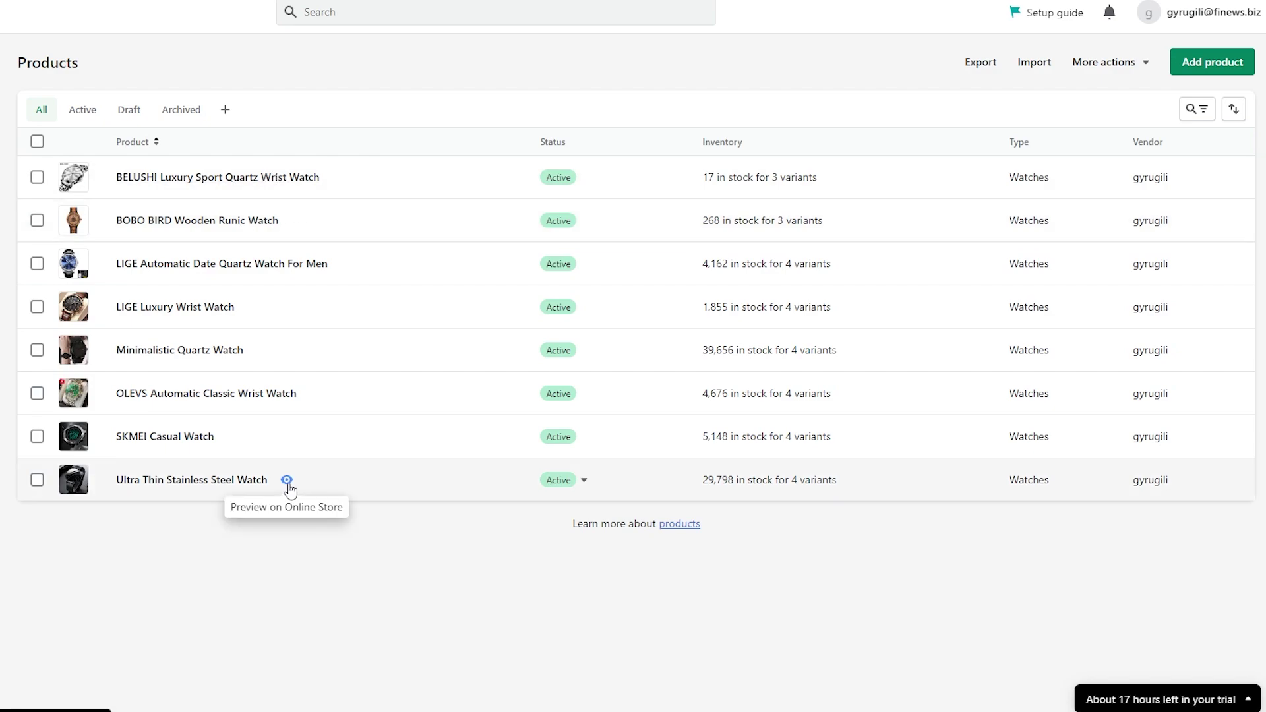
Check the live Ultra Thin Stainless Steel Watch page by expanding and collapsing its Specifications and Material rows.
click(286, 479)
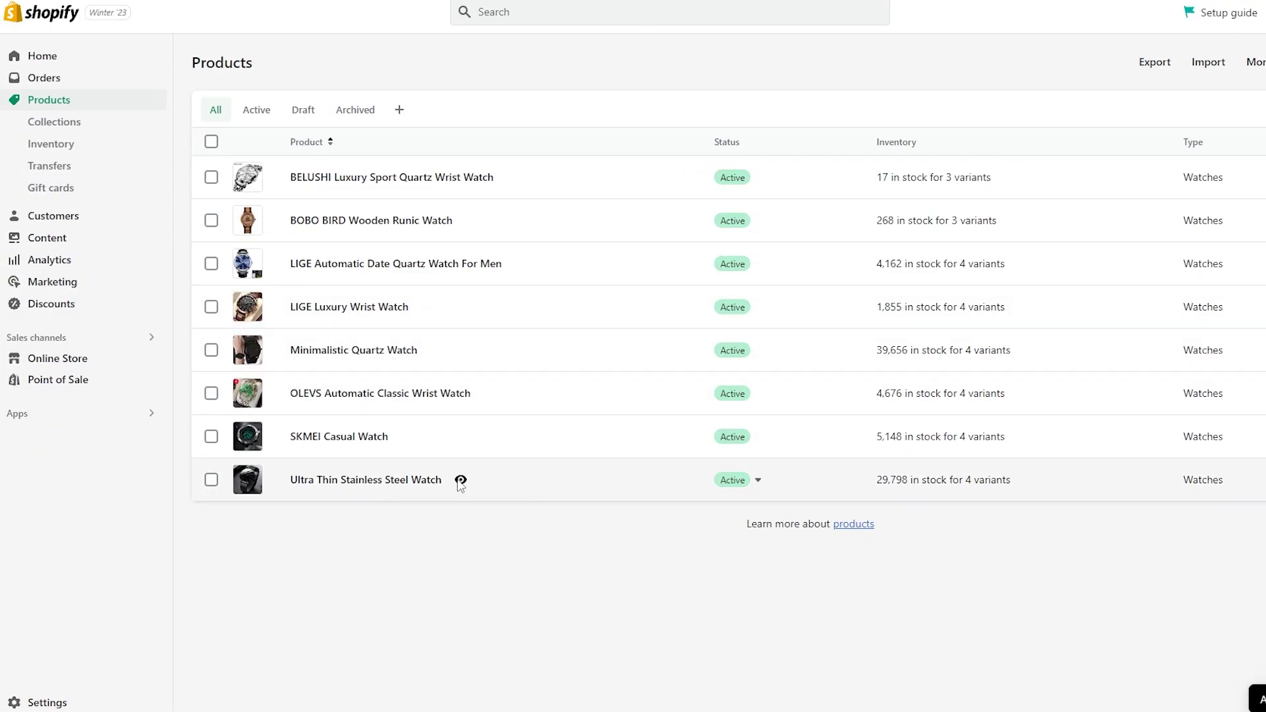
click(459, 480)
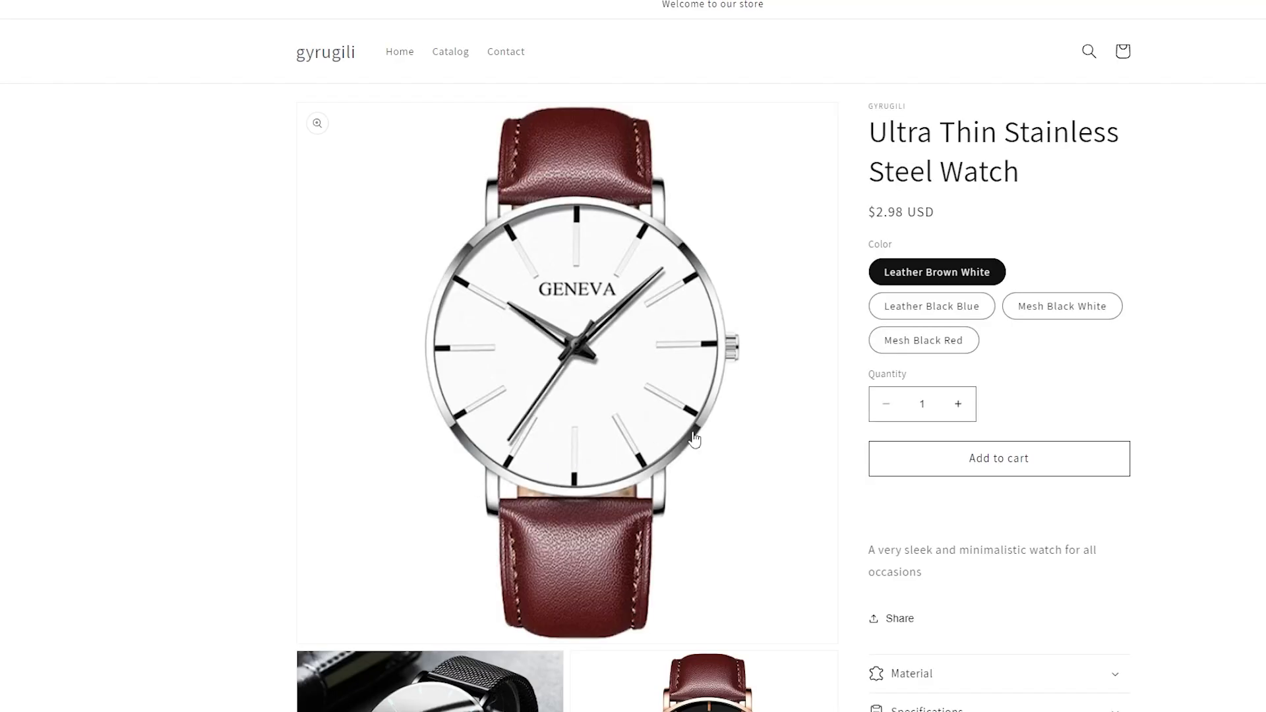
scroll(457, 486, down, 4)
click(1028, 625)
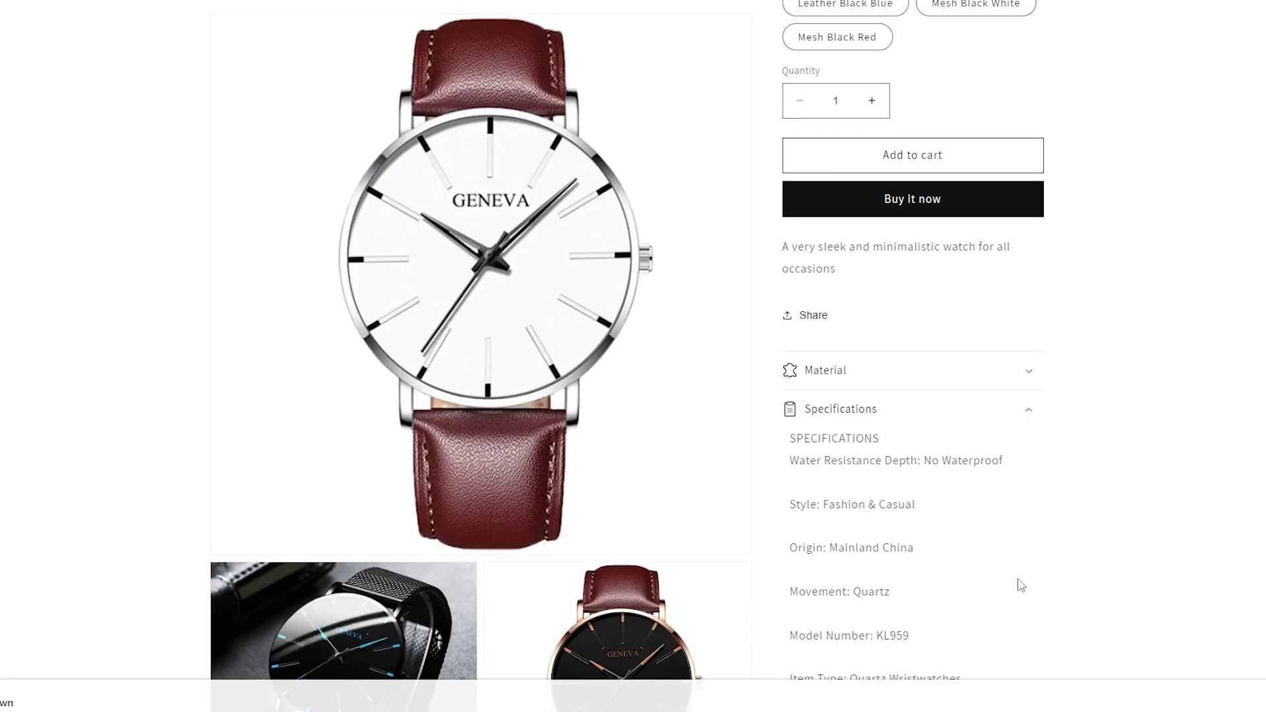
scroll(992, 452, down, 7)
scroll(855, 454, up, 5)
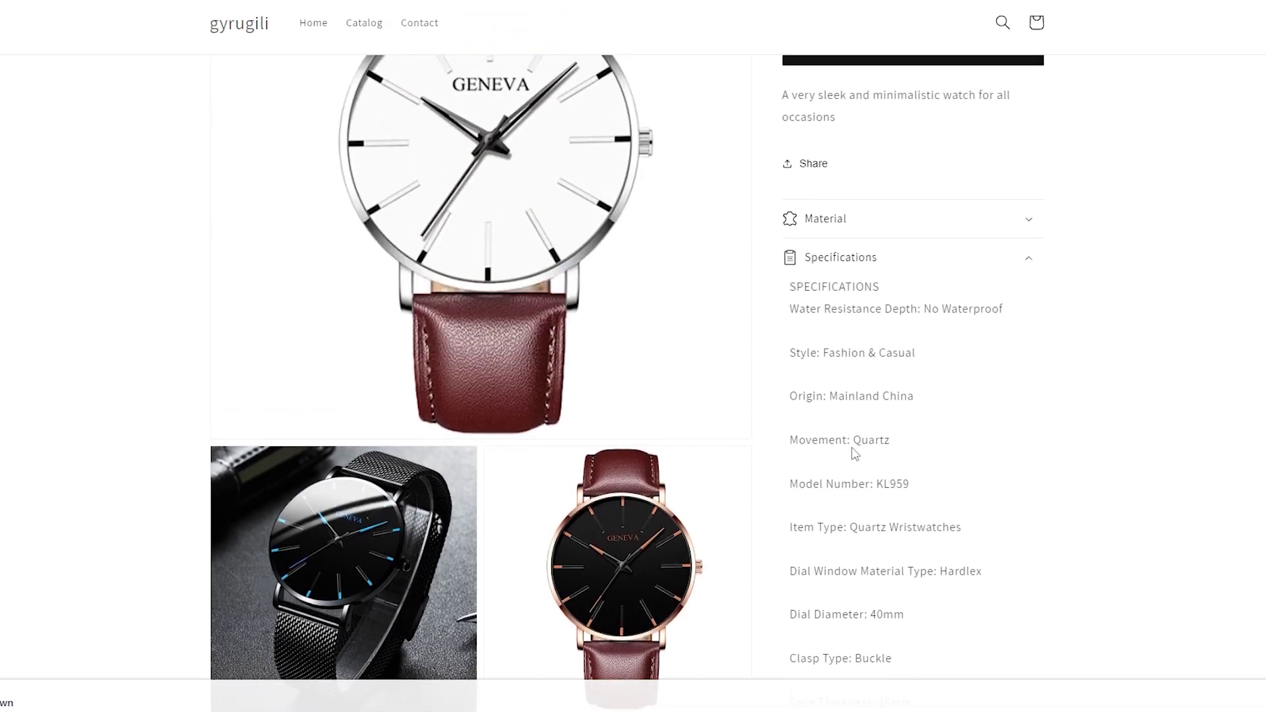
click(1027, 227)
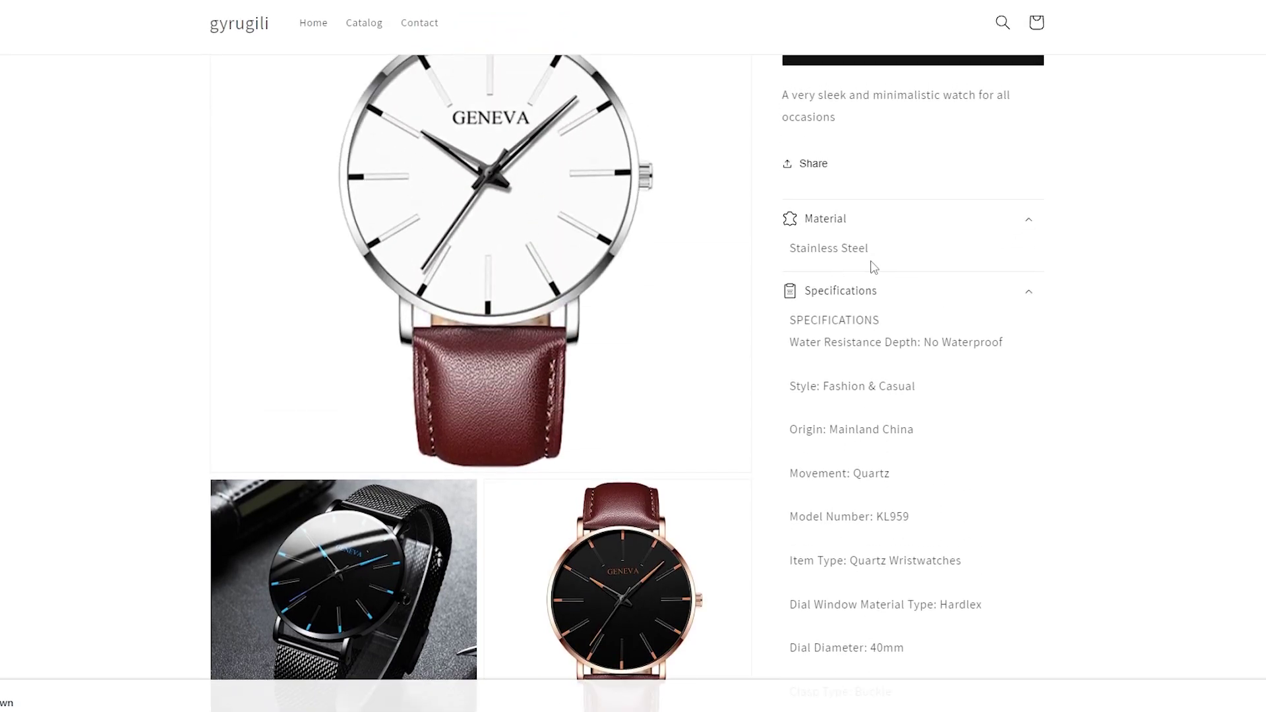
click(1025, 291)
click(1034, 594)
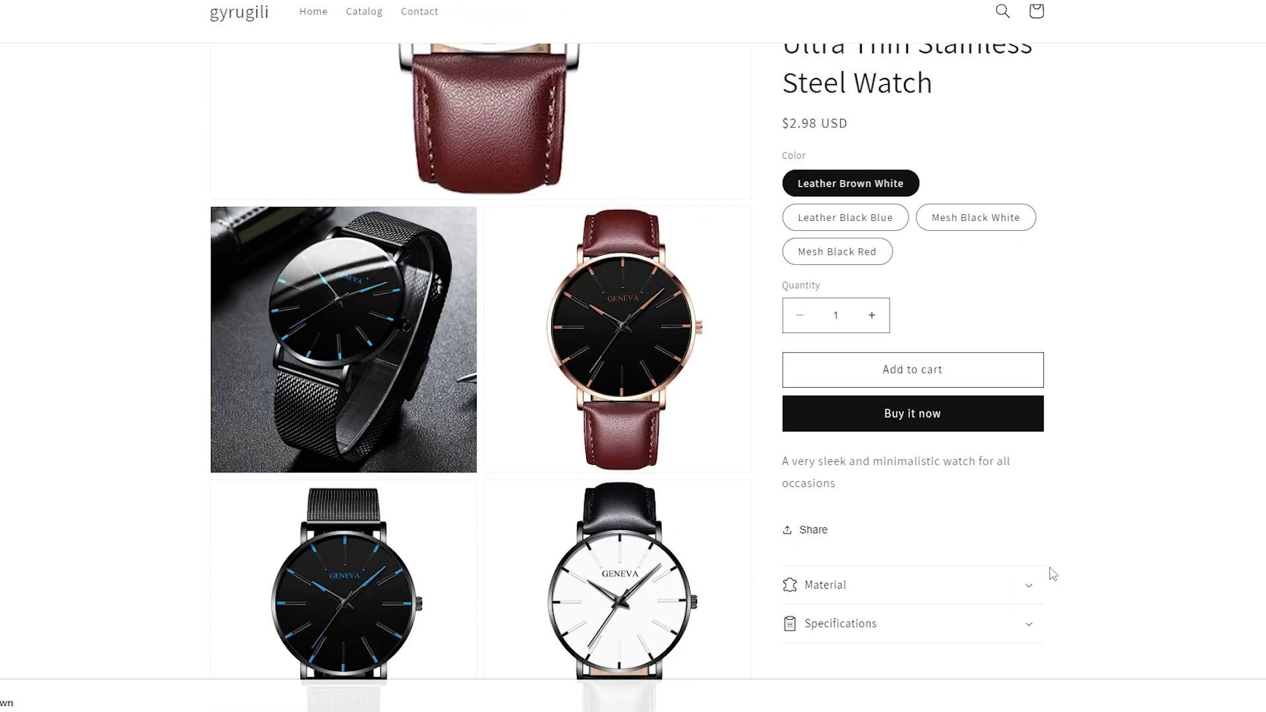
scroll(1048, 573, down, 2)
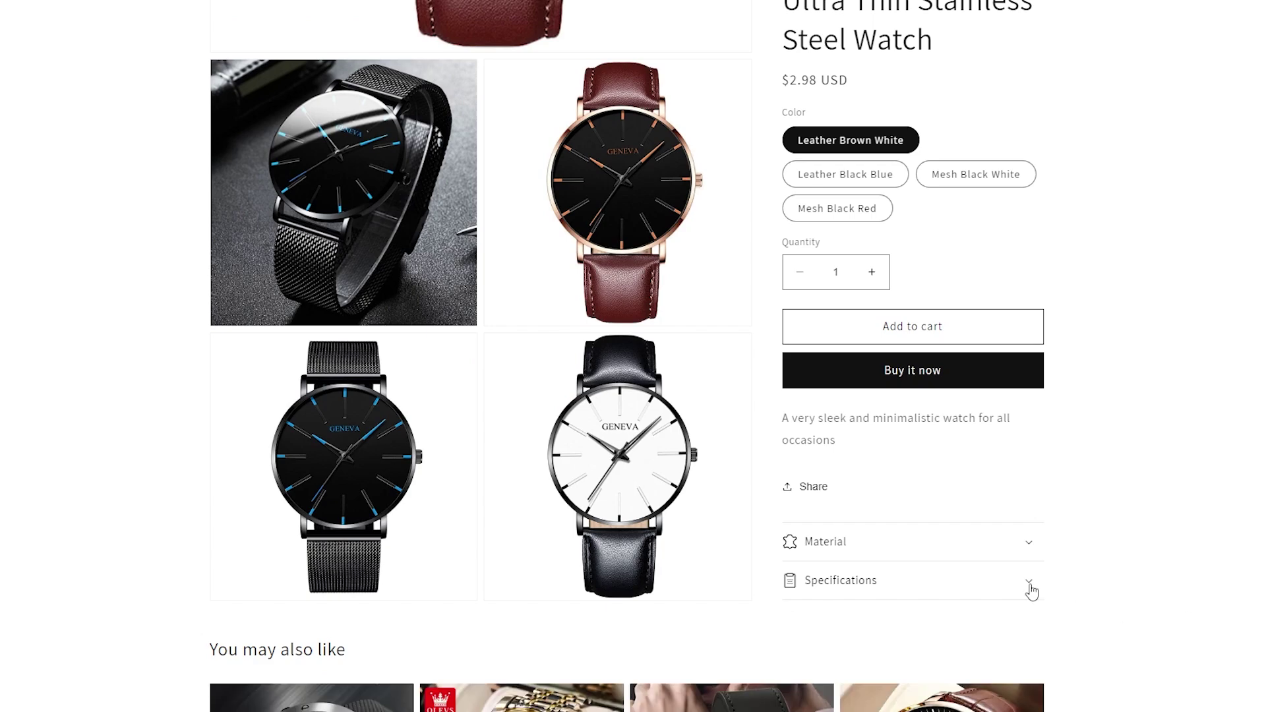
scroll(1023, 534, up, 2)
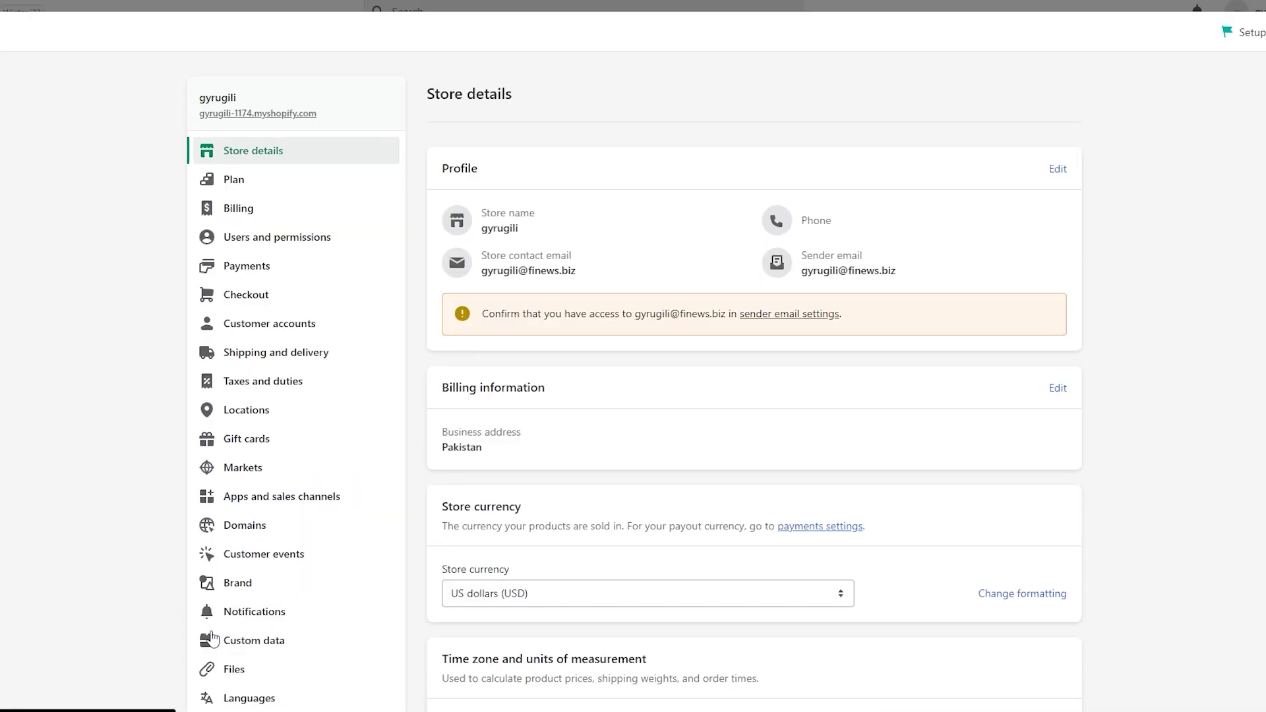
Open Custom data > Products to list the product metafield definitions.
click(260, 640)
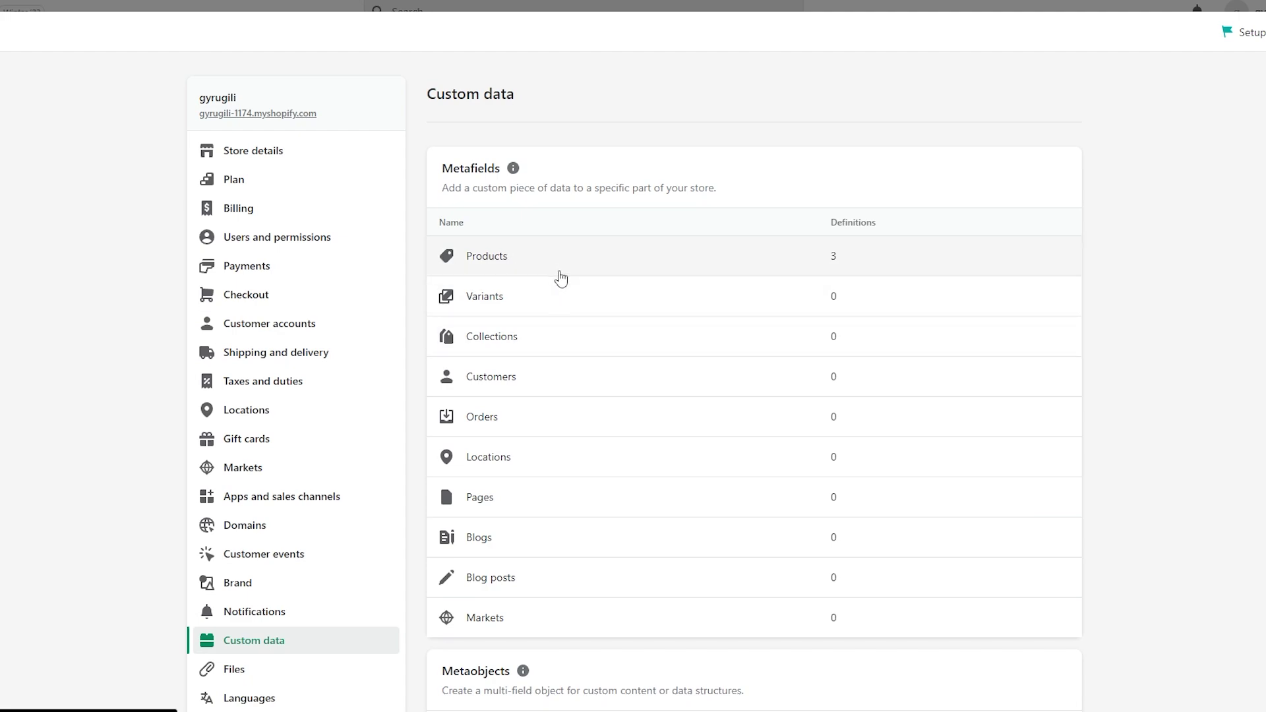
click(507, 269)
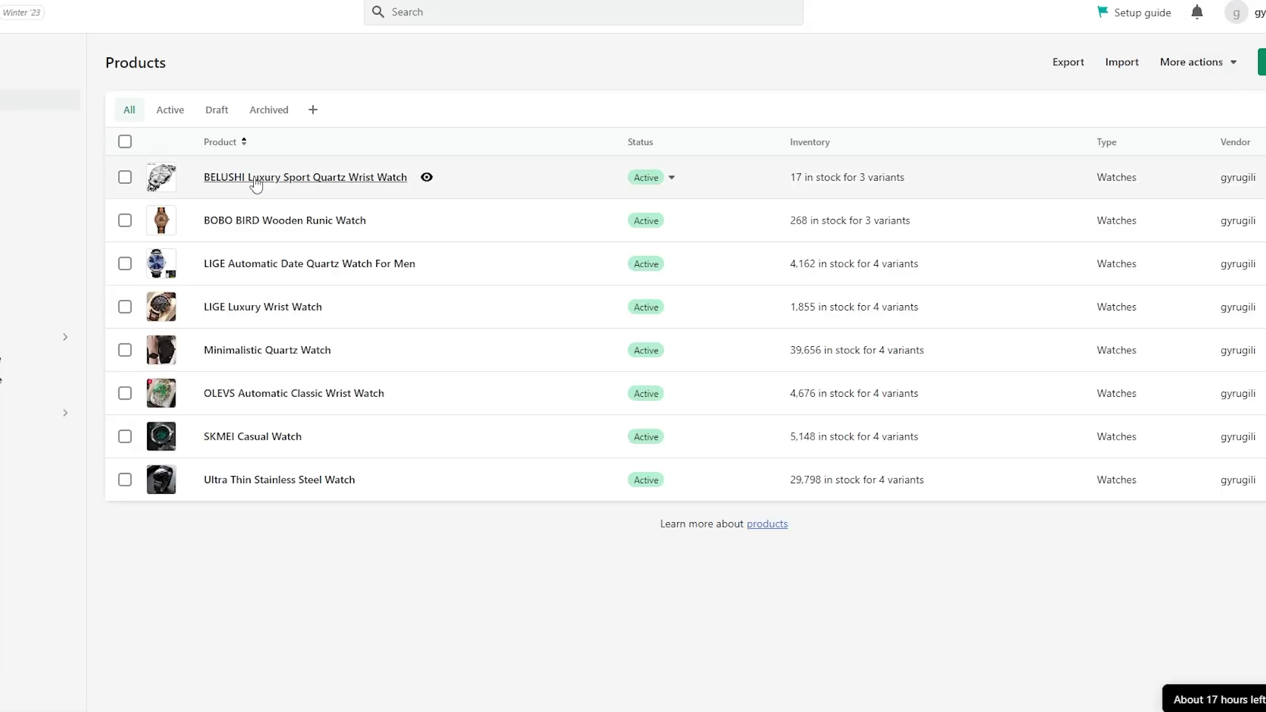
Open the BELUSHI product, then select the Specifications block in the theme editor.
click(251, 182)
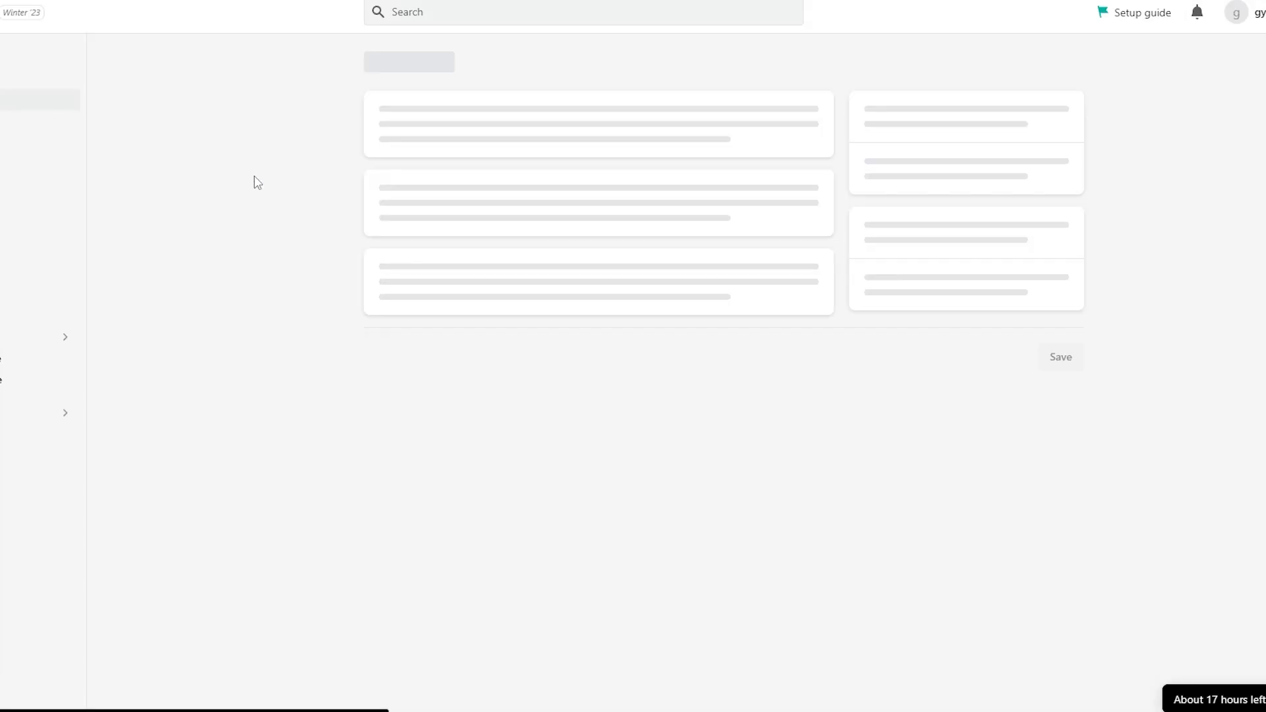
scroll(592, 369, down, 10)
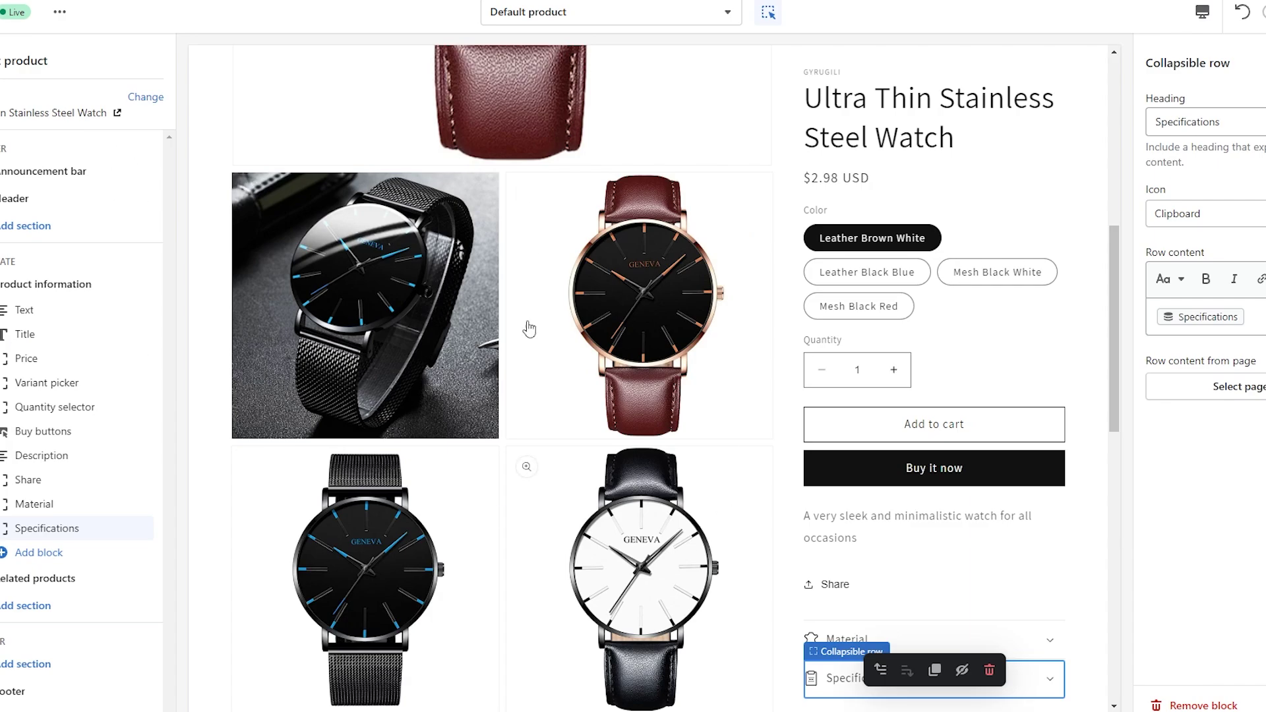
click(60, 535)
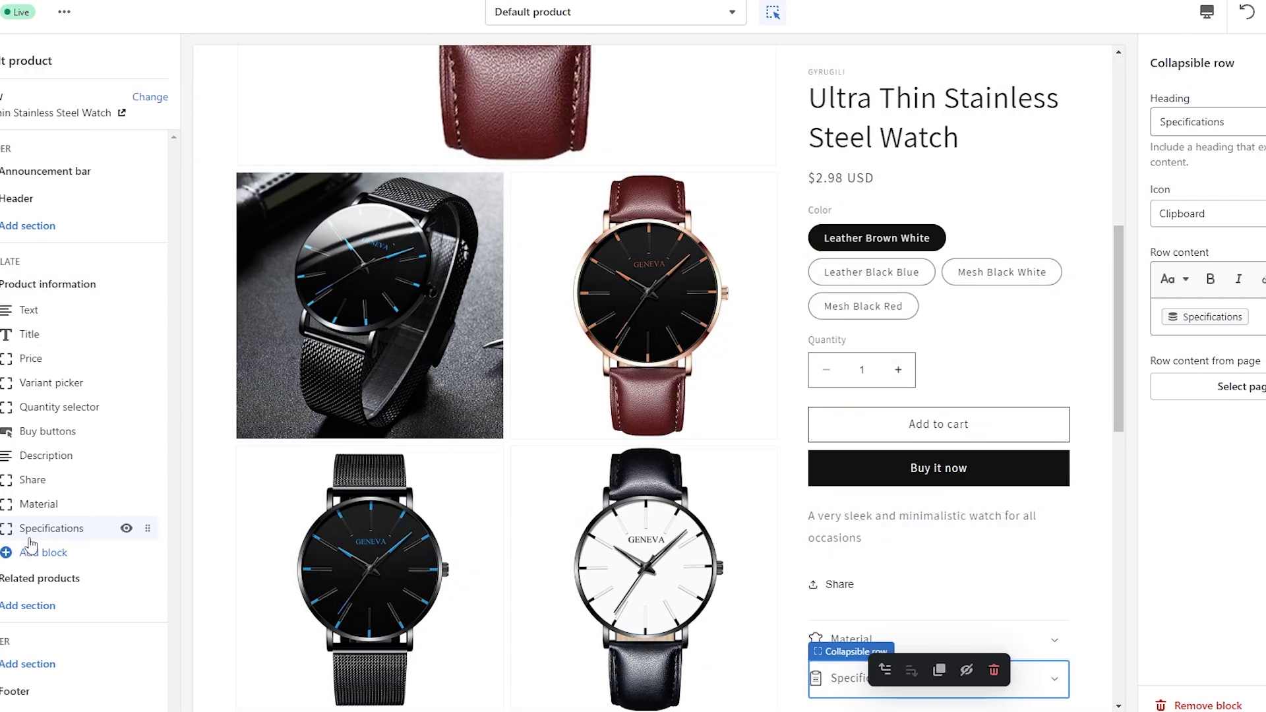